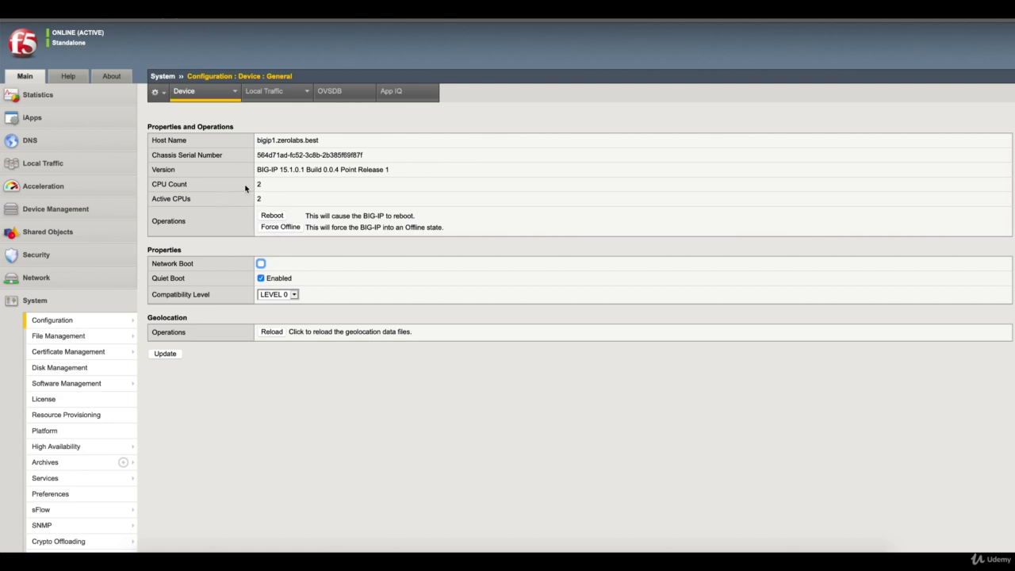
Step: Highlight the chassis serial number, then go to the Device NTP settings page
click(336, 168)
drag(258, 155, 349, 154)
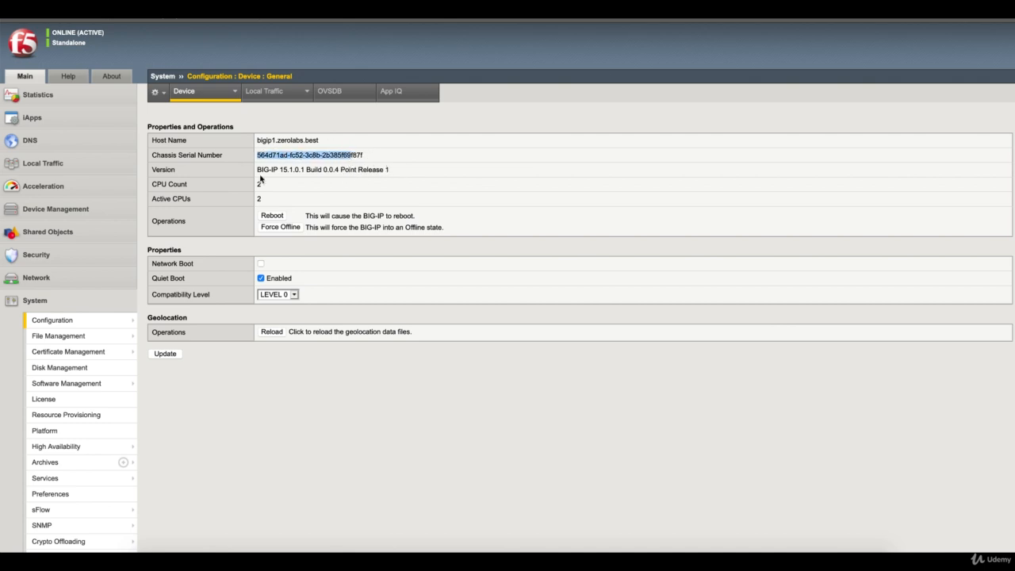
mouse_move(230, 95)
click(208, 131)
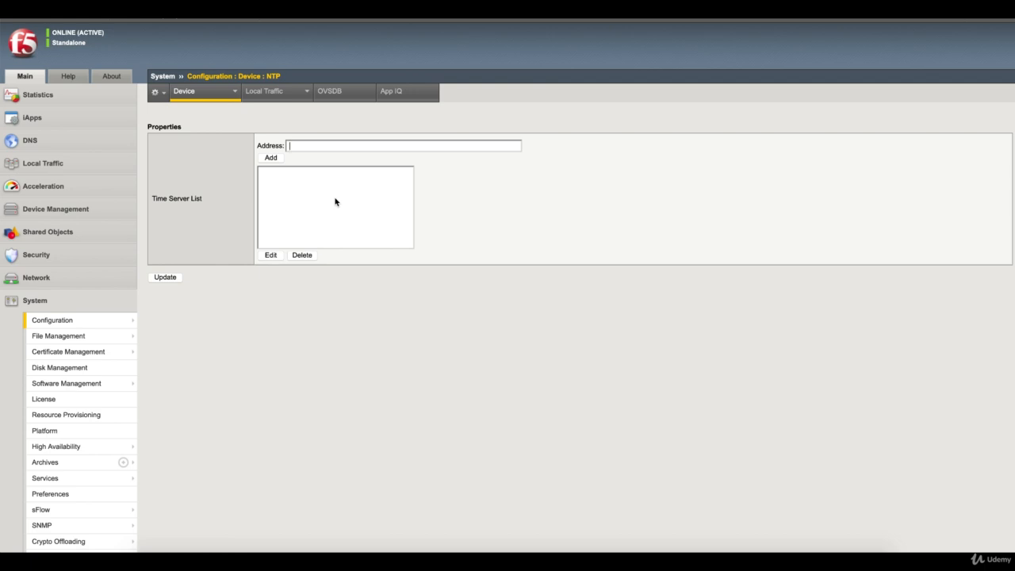
text(192.168.11.11)
key(ctrl+a)
text(ae.pool.ntp.org)
double_click(293, 149)
text(europe)
drag(383, 148, 239, 149)
key(BackSpace)
mouse_move(236, 98)
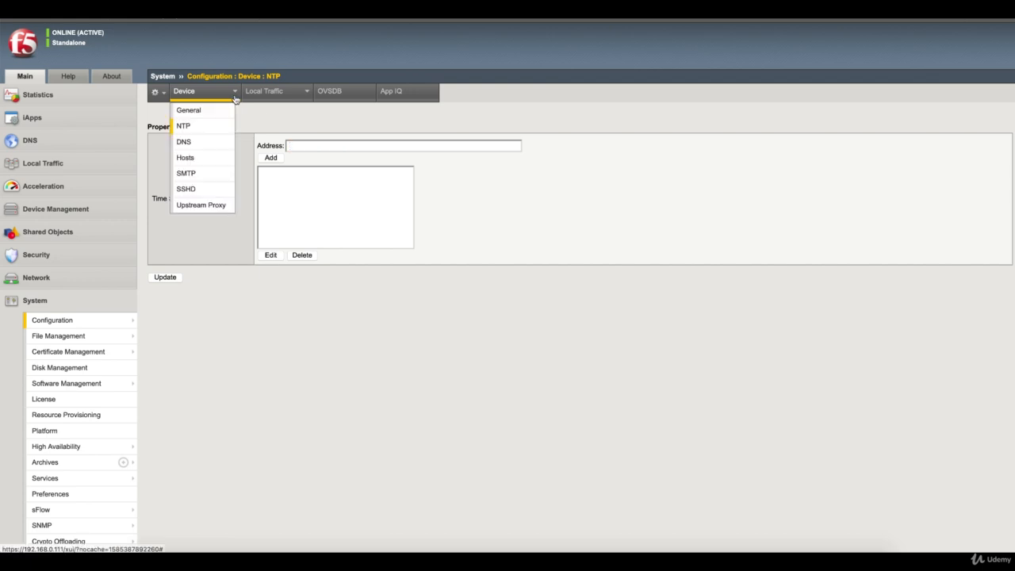
Step: Show the Device DNS page with lookup server 192.168.0.1 and search domain localhost
click(210, 142)
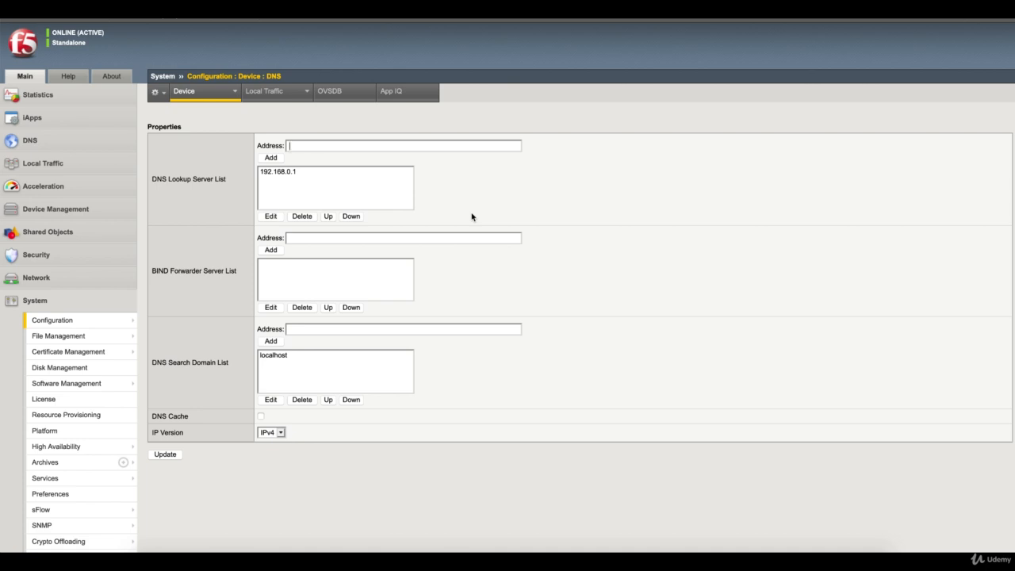
Step: View the empty Device Hosts list, then switch to the Windows 10 client VM
mouse_move(230, 97)
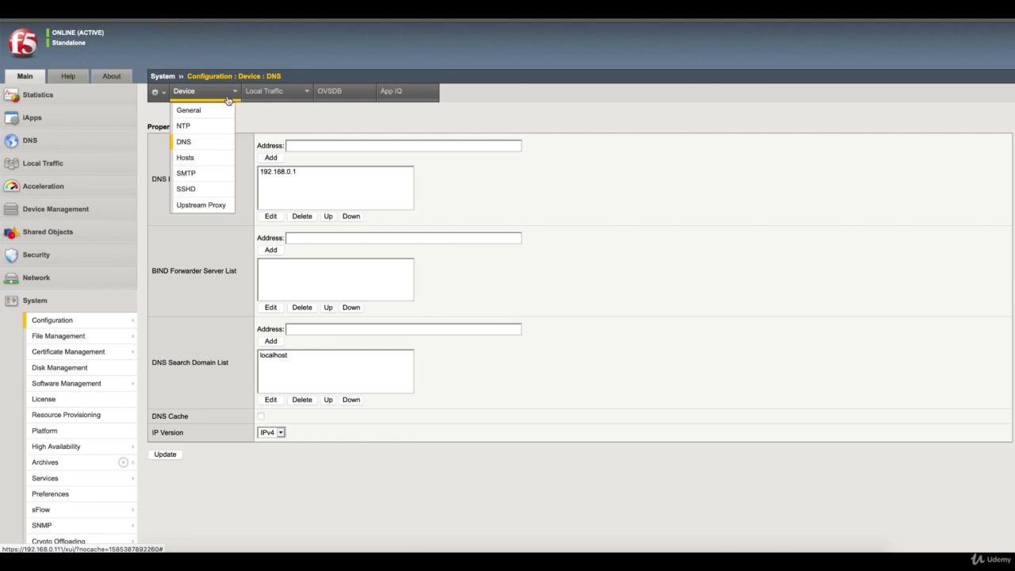
click(209, 157)
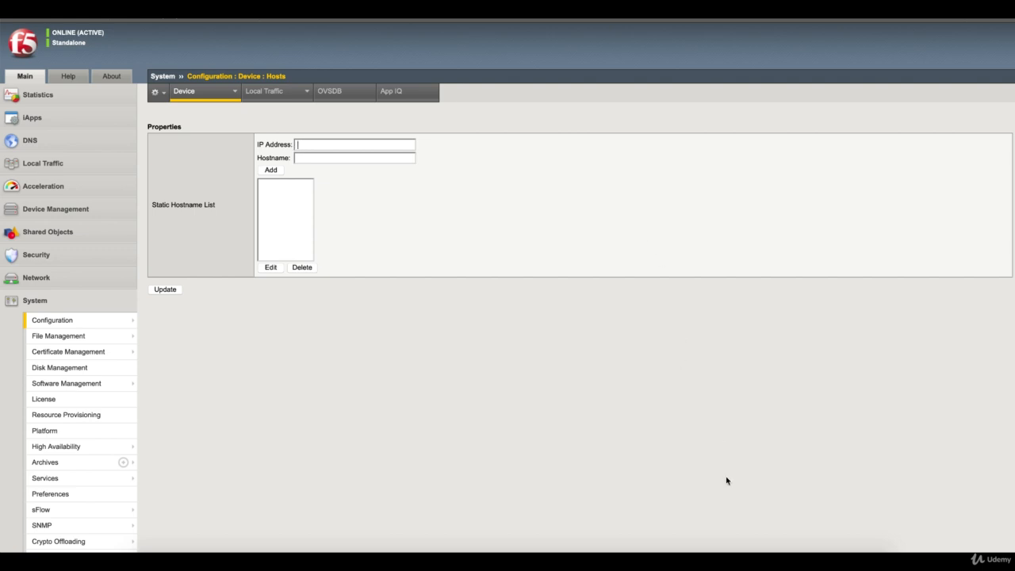
click(731, 561)
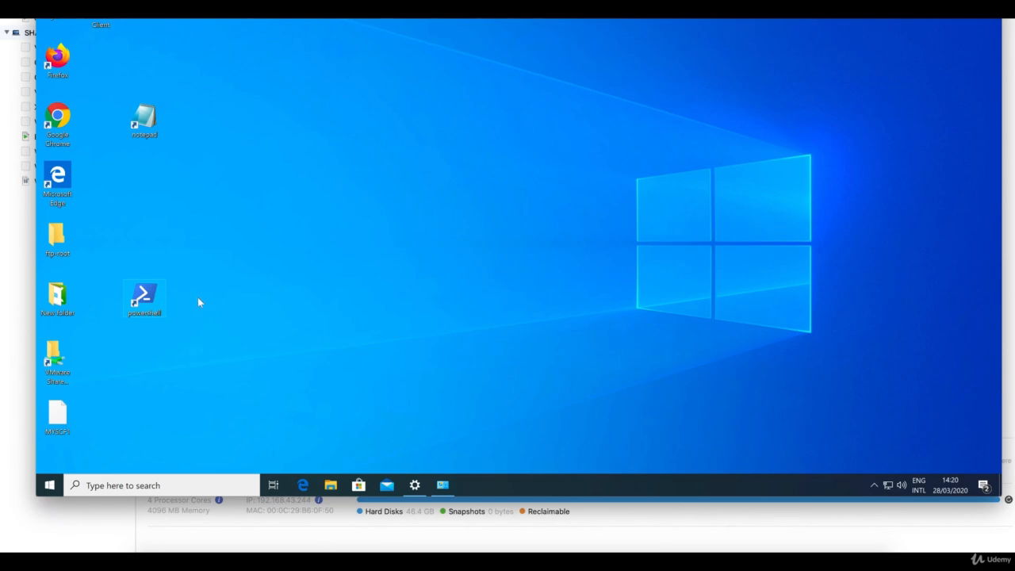
double_click(157, 298)
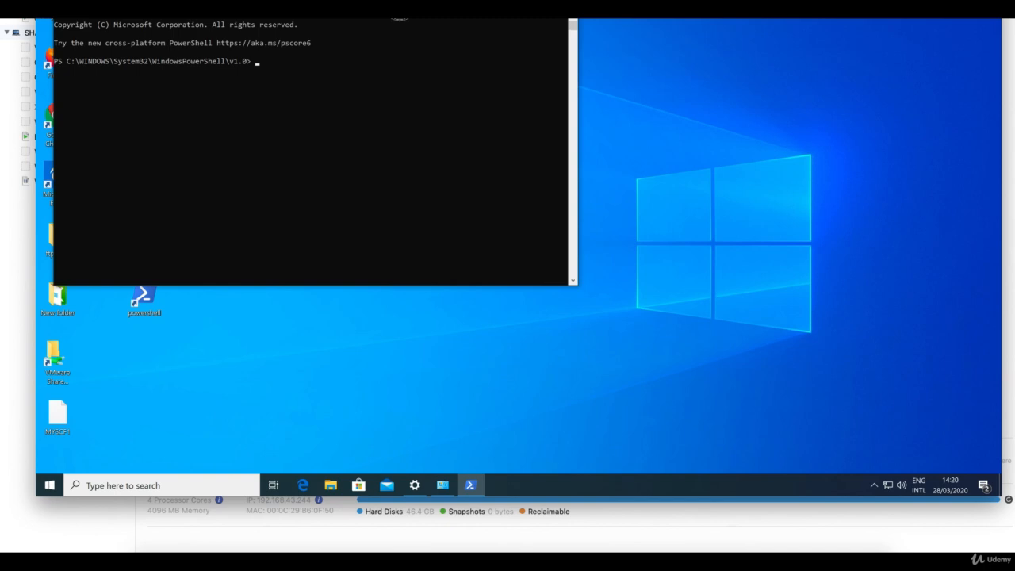
drag(400, 7, 539, 107)
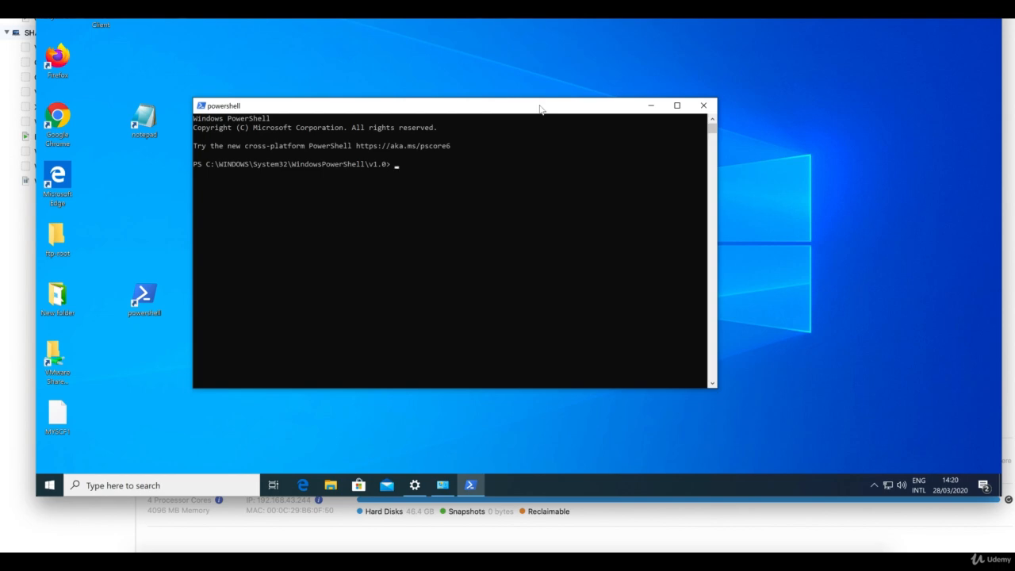
text(ping www.f)
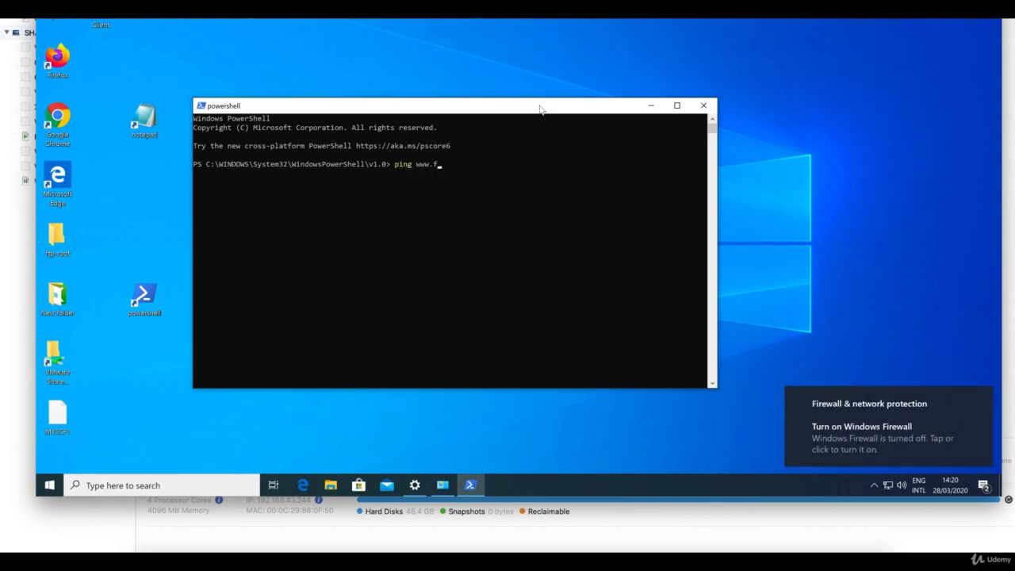
text(5.com)
key(Return)
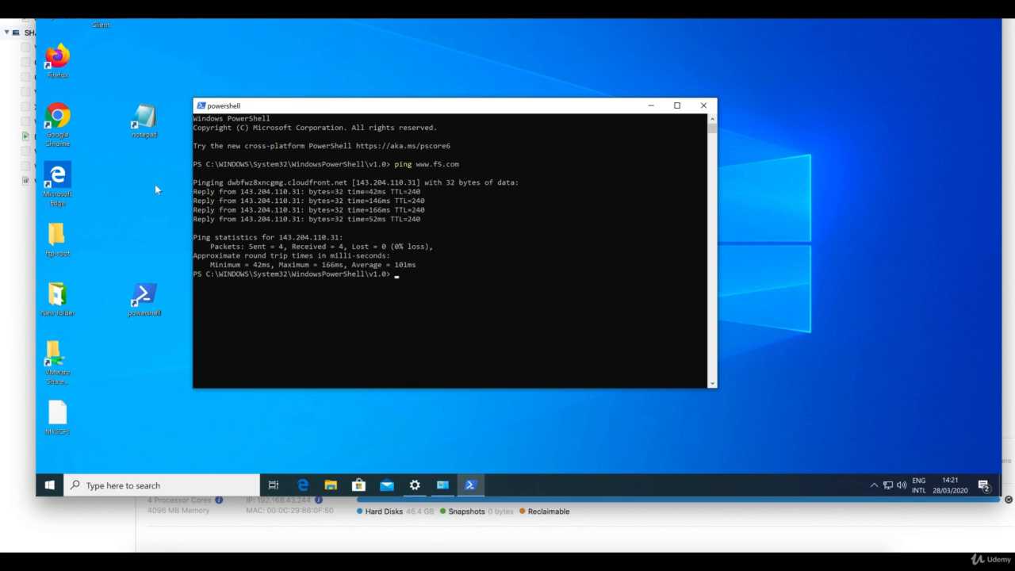
Step: Run Notepad as administrator from its desktop shortcut and centre its window
click(143, 117)
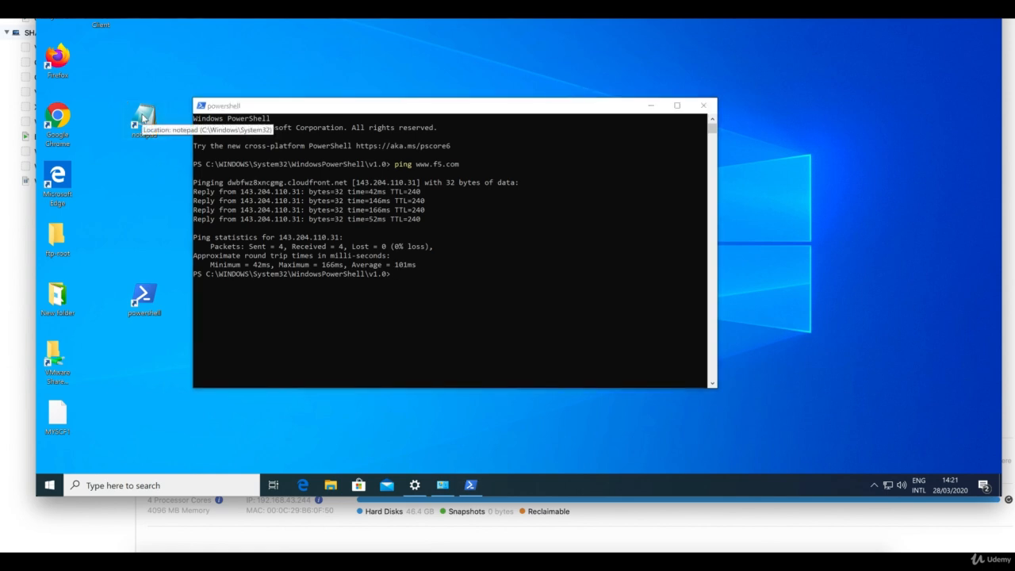
right_click(143, 117)
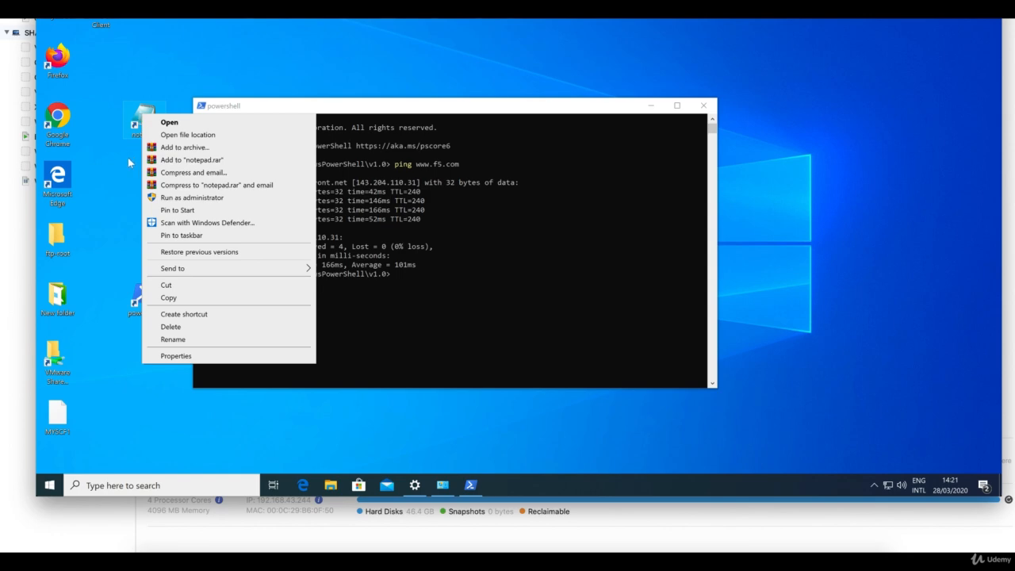
click(182, 198)
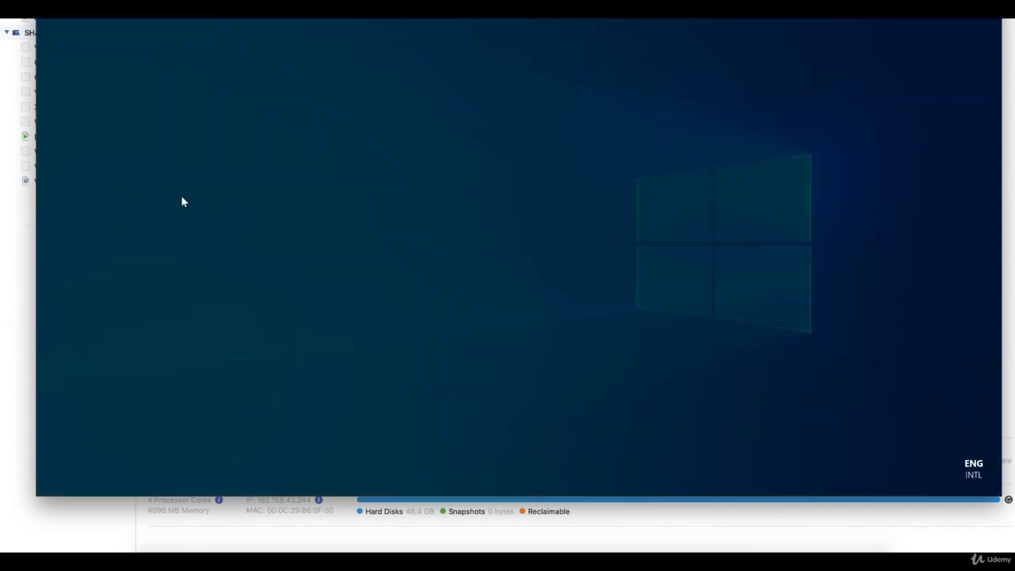
click(480, 304)
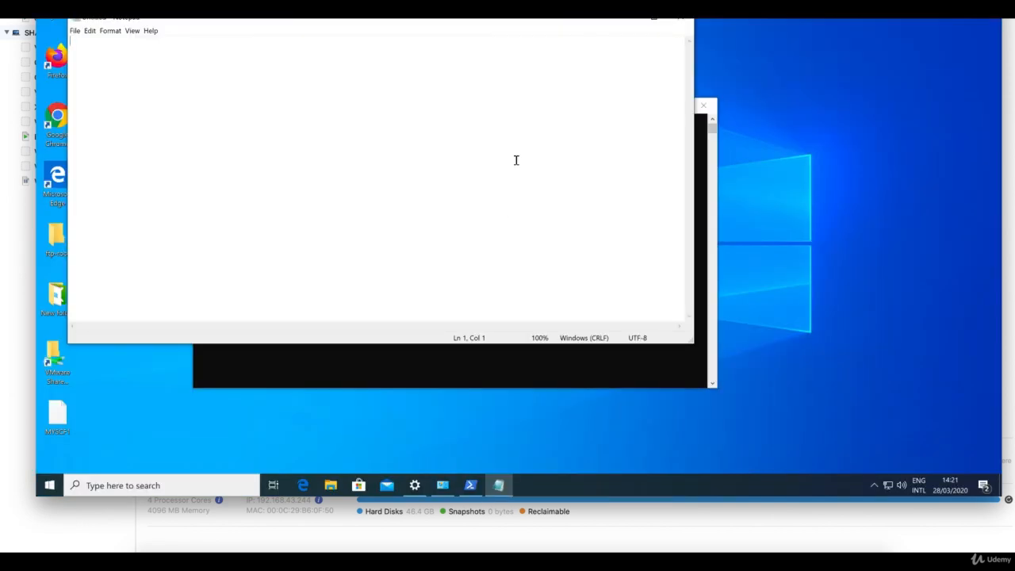
drag(500, 24, 567, 66)
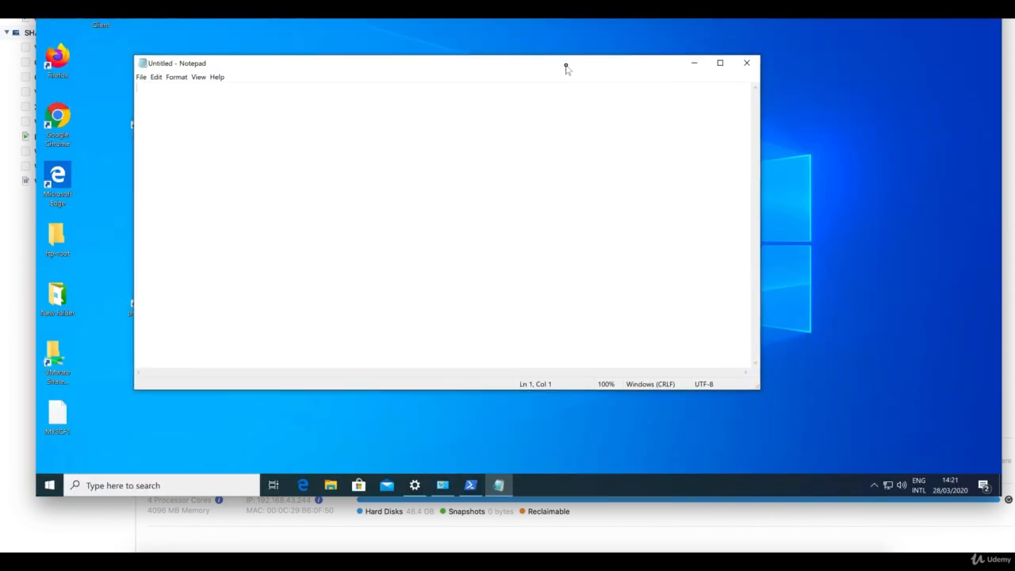
click(53, 485)
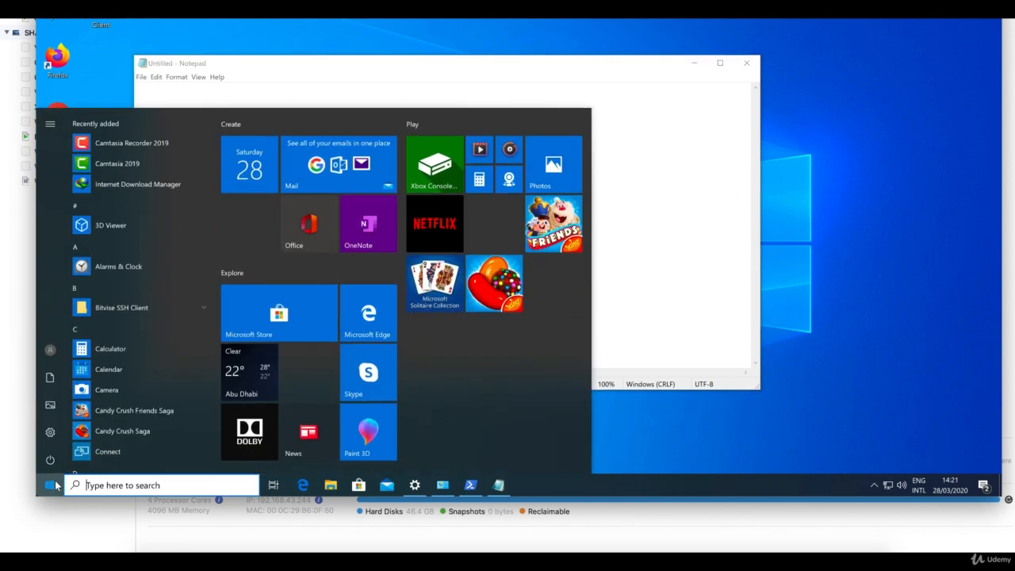
Step: Begin a Start search for c:\ and pick the c:\Windows suggestion
text(c:\)
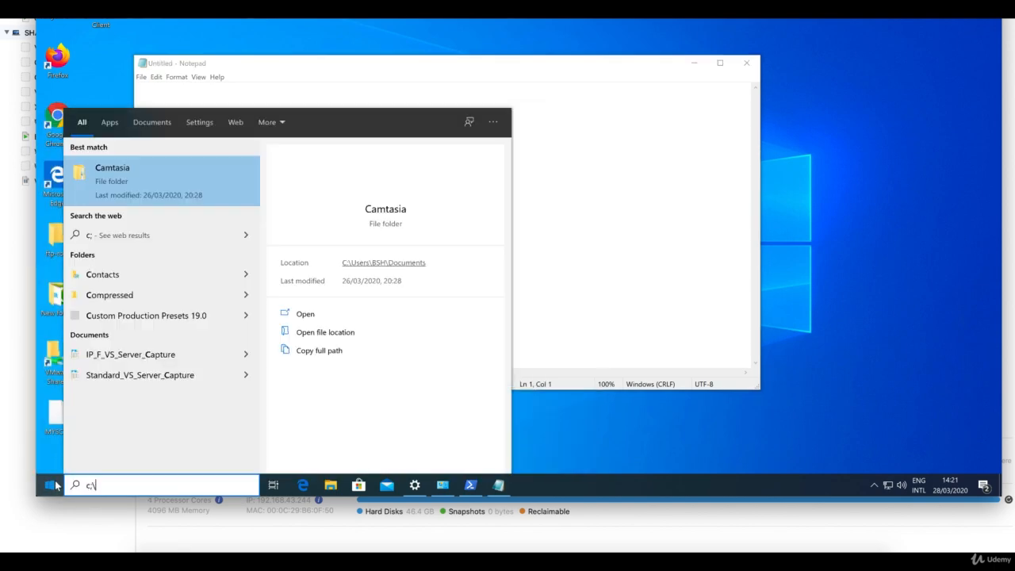
key(BackSpace)
key(BackSpace)
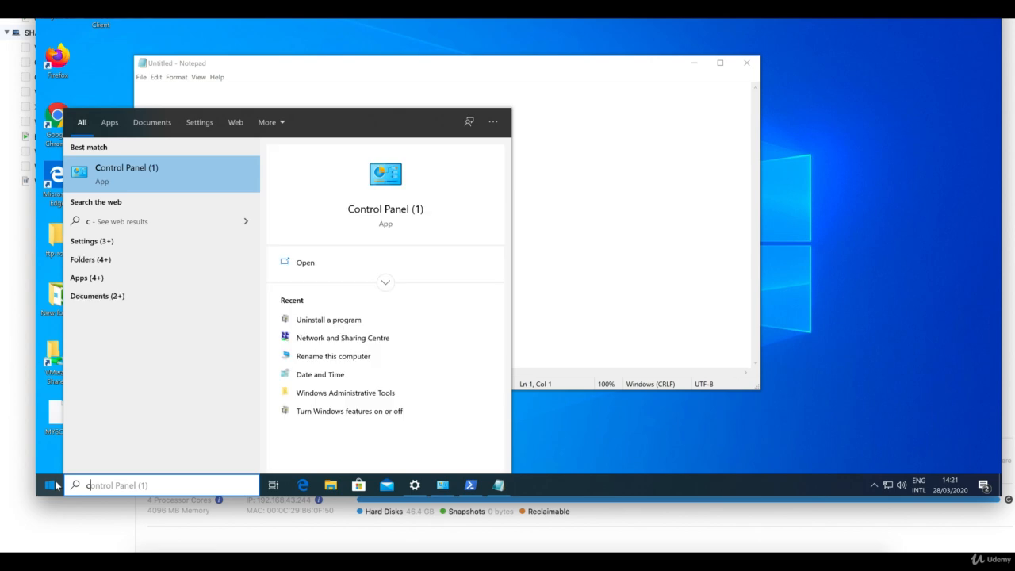
text(:\)
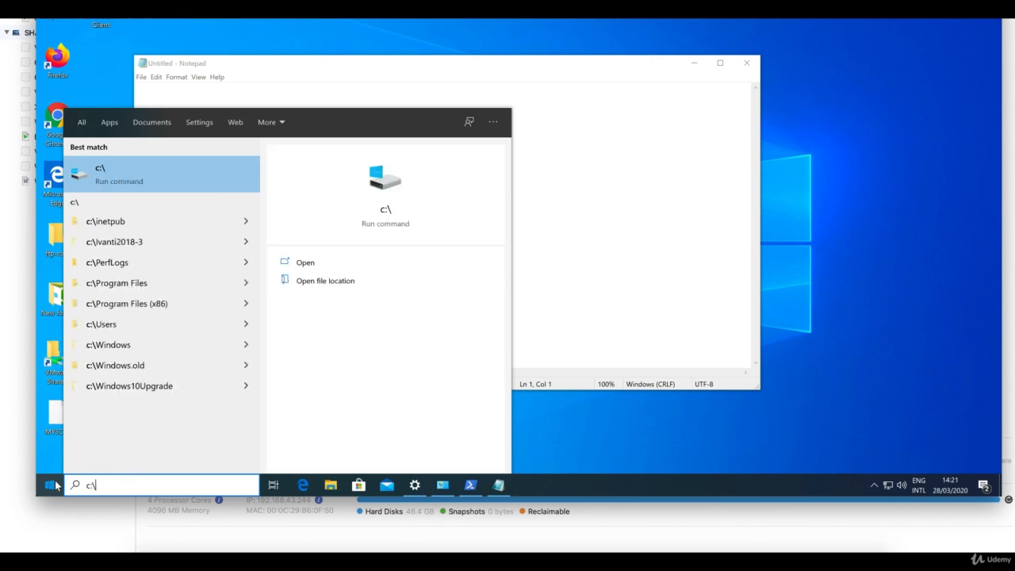
key(Down)
key(Down)
key(Down)
key(Down)
key(Down)
key(Down)
key(Down)
key(Down)
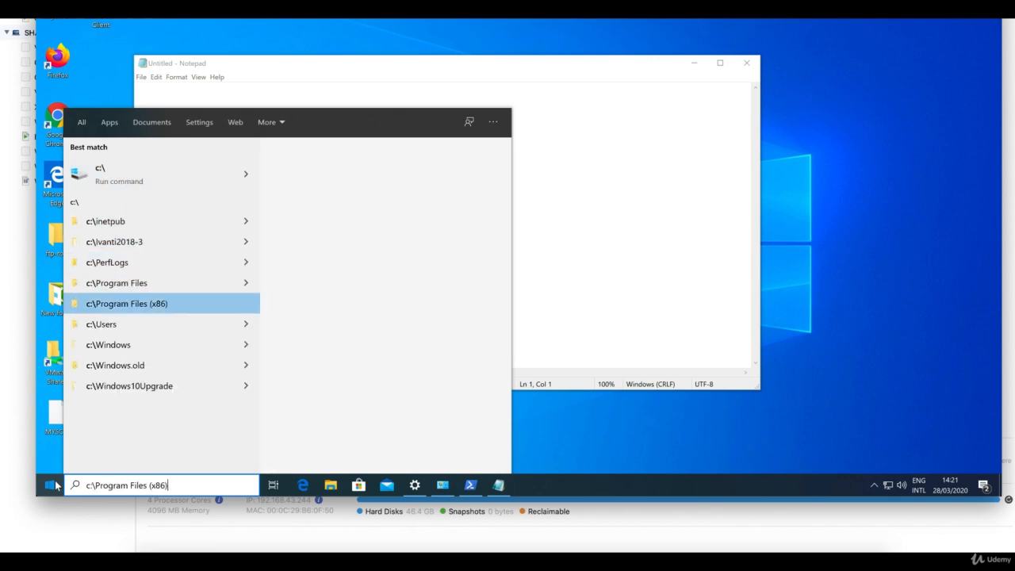
key(Down)
key(Up)
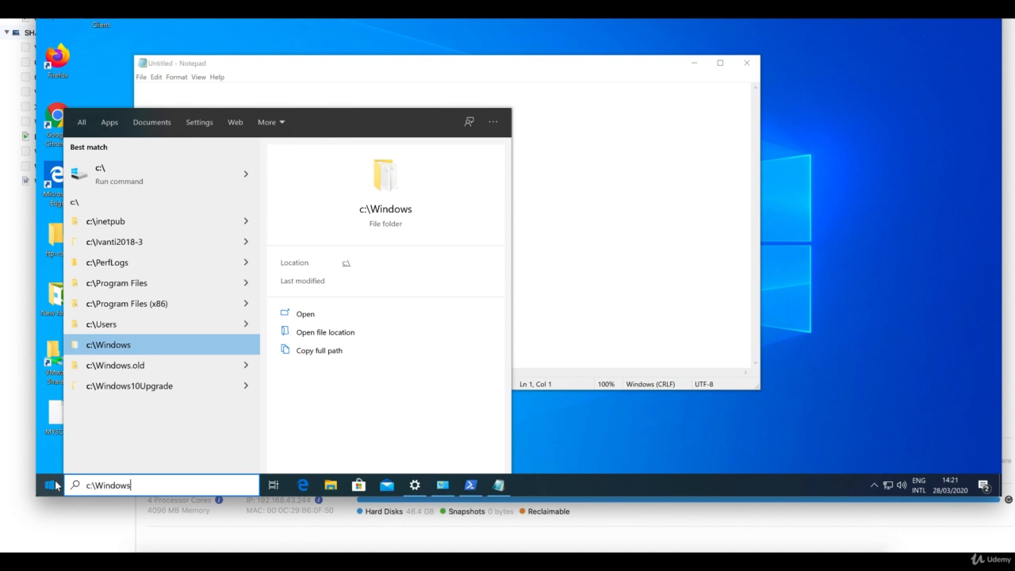
Step: Complete the path to System32\drivers\etc and open that folder in File Explorer
text(\)
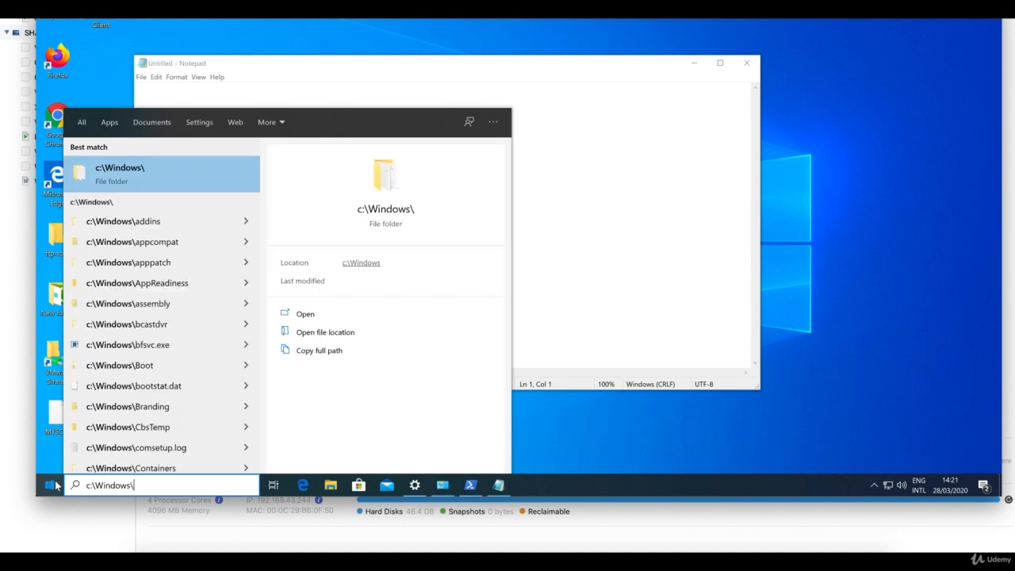
text(sys)
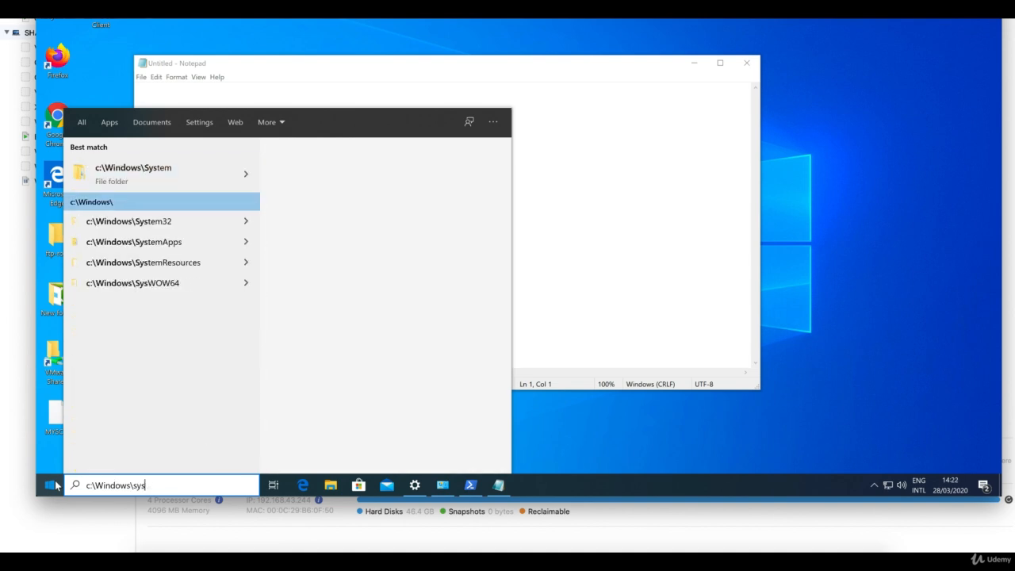
key(Down)
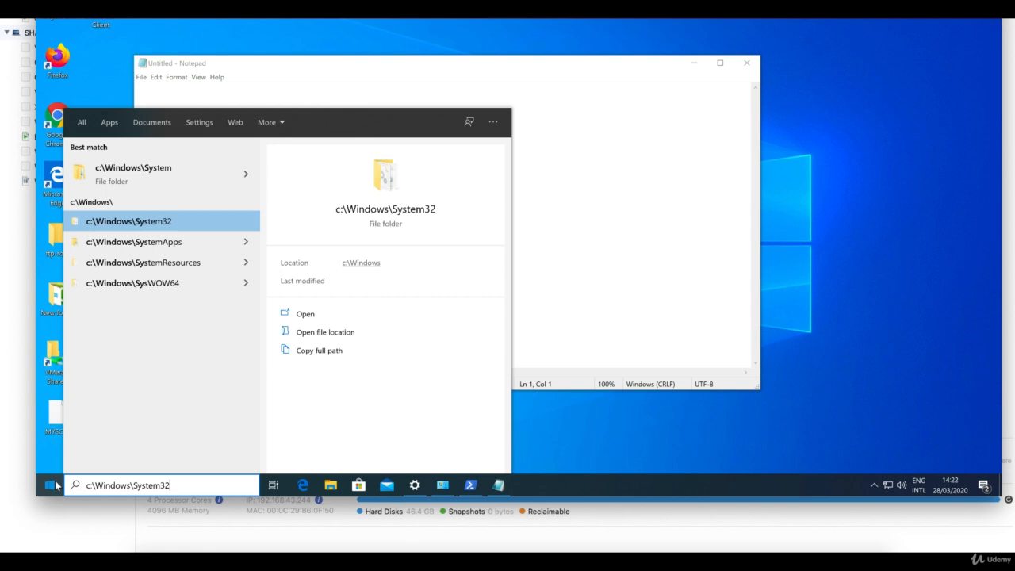
text(\dri)
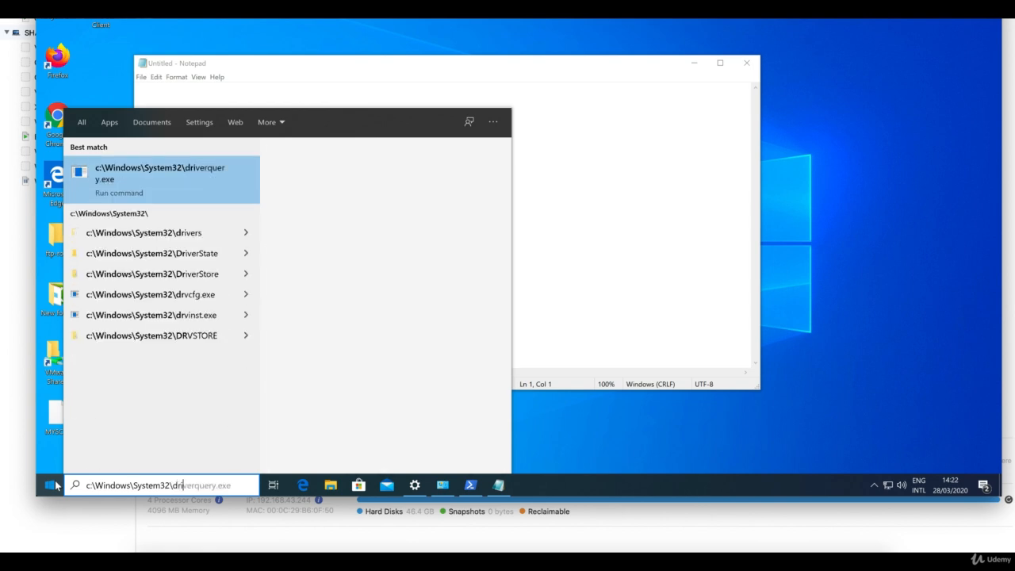
text(v)
key(Down)
key(Down)
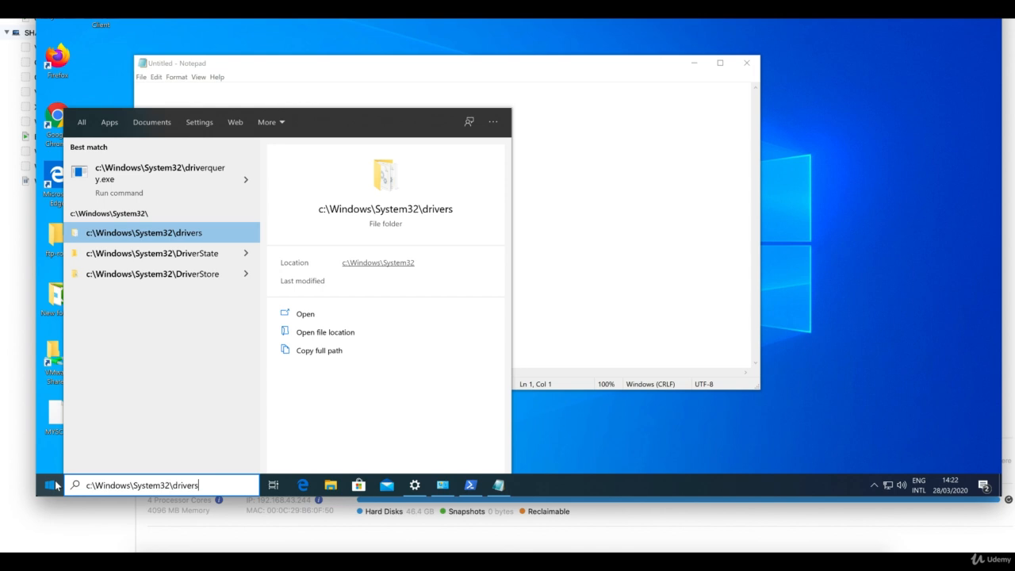
text(\e)
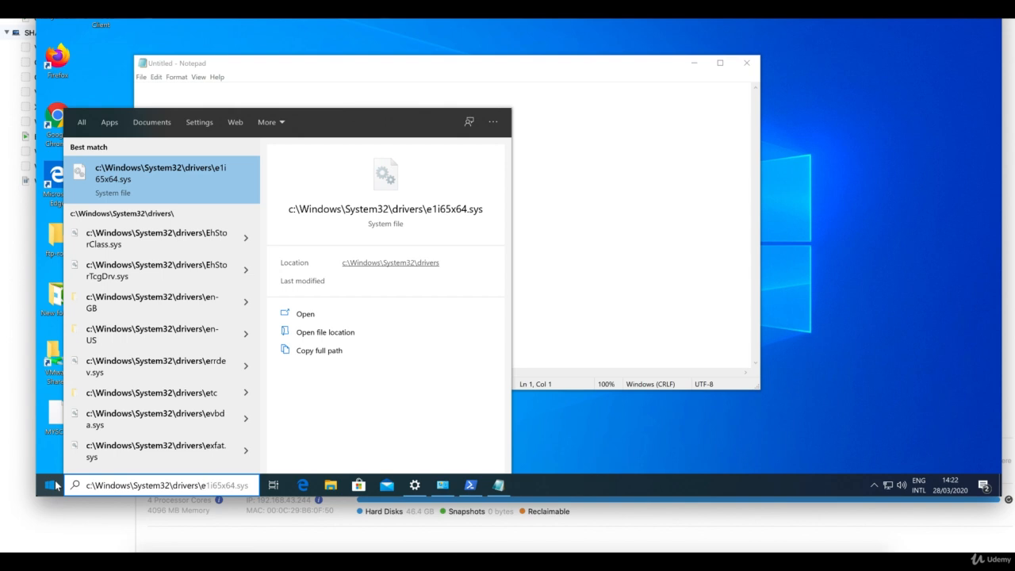
text(t)
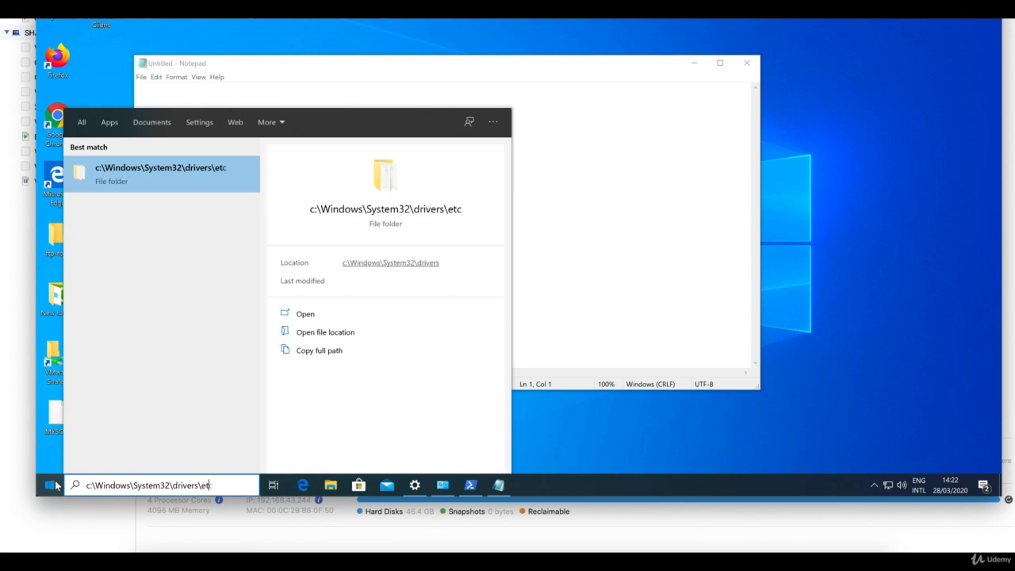
text(c)
key(Return)
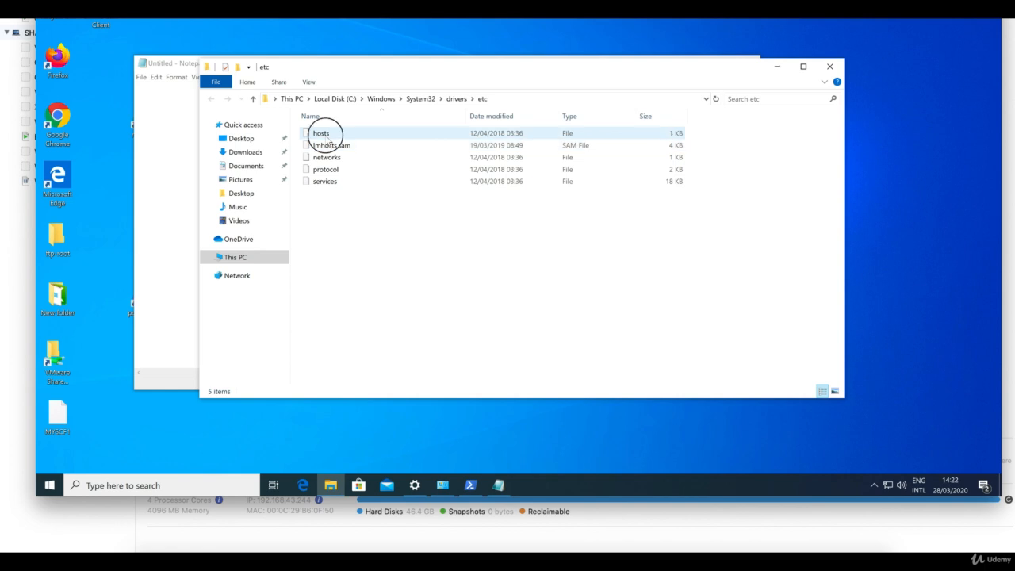
Step: Open the hosts file from the etc folder in Notepad
click(320, 133)
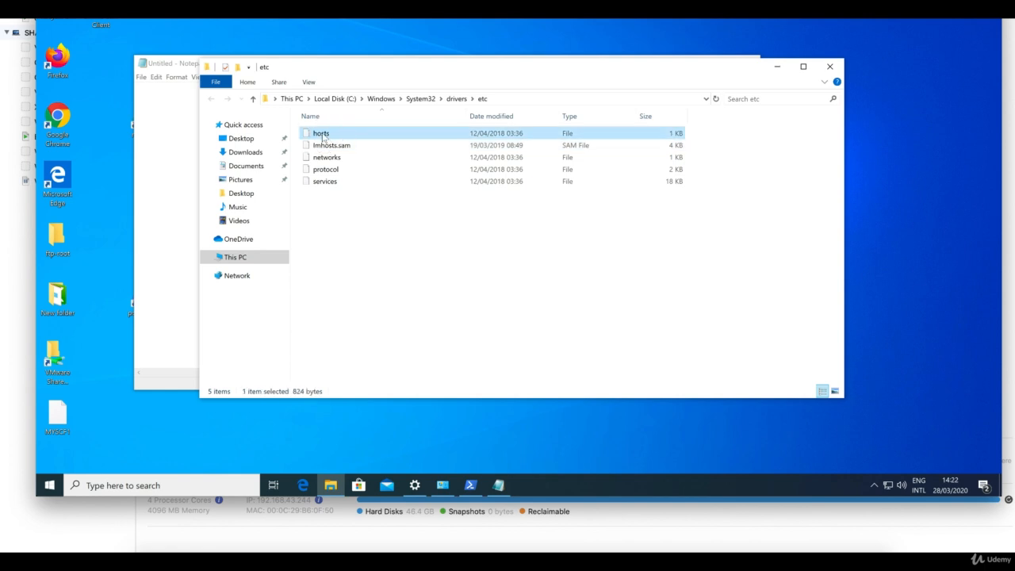
double_click(322, 134)
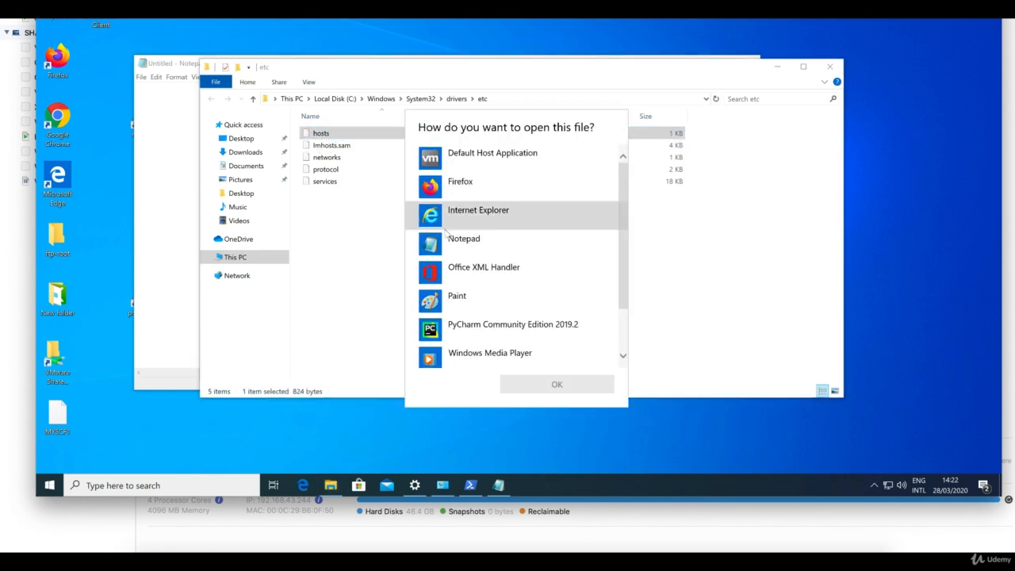
click(467, 239)
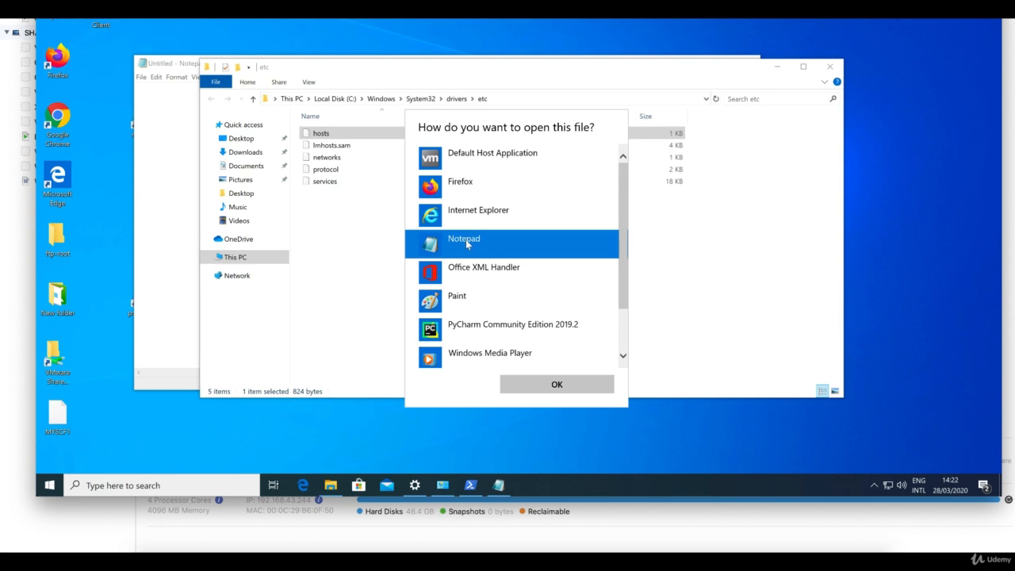
click(555, 384)
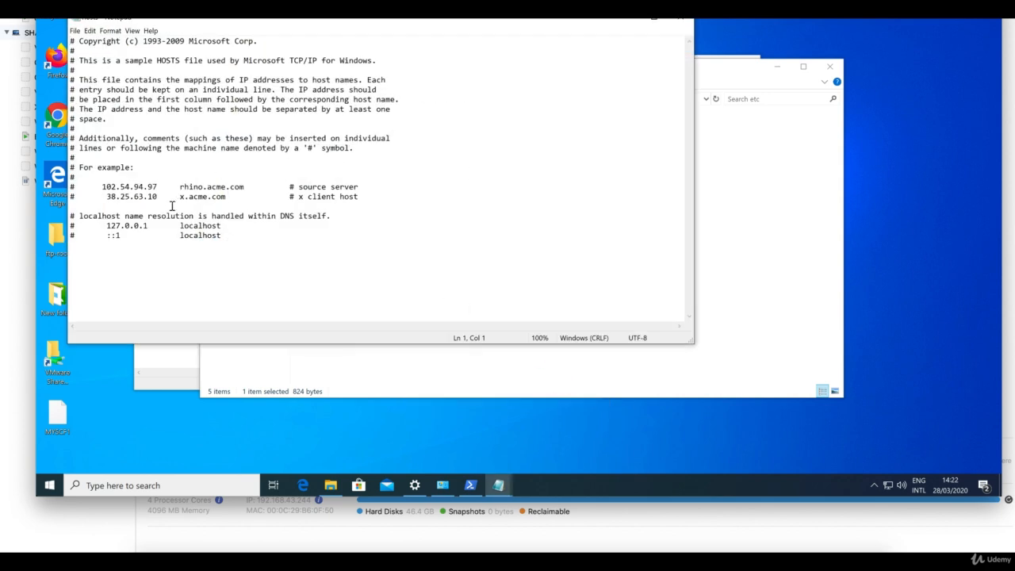
Step: Edit the hosts file's last line, then close it choosing to save changes
click(167, 206)
drag(505, 22, 536, 73)
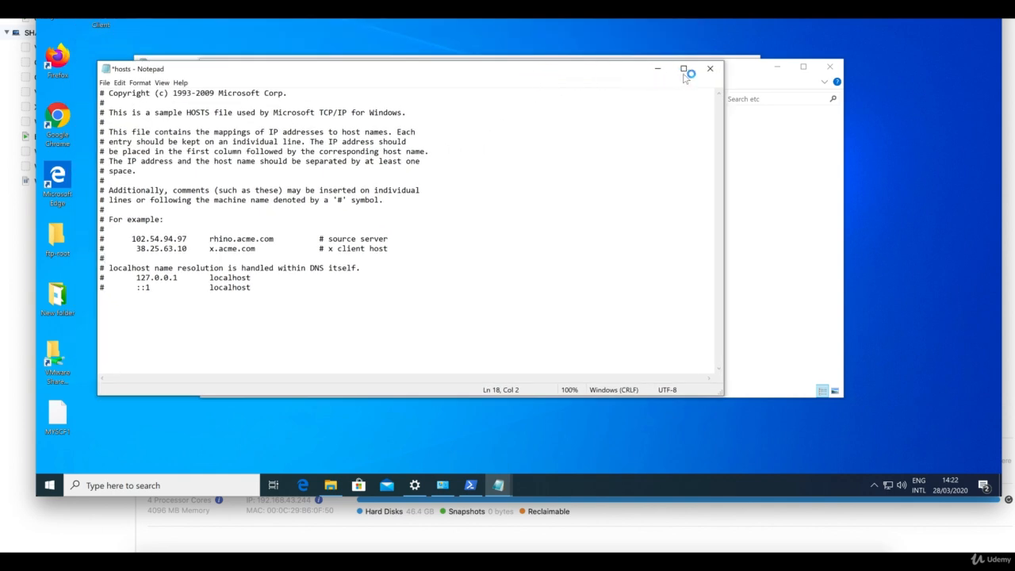
click(710, 69)
click(489, 241)
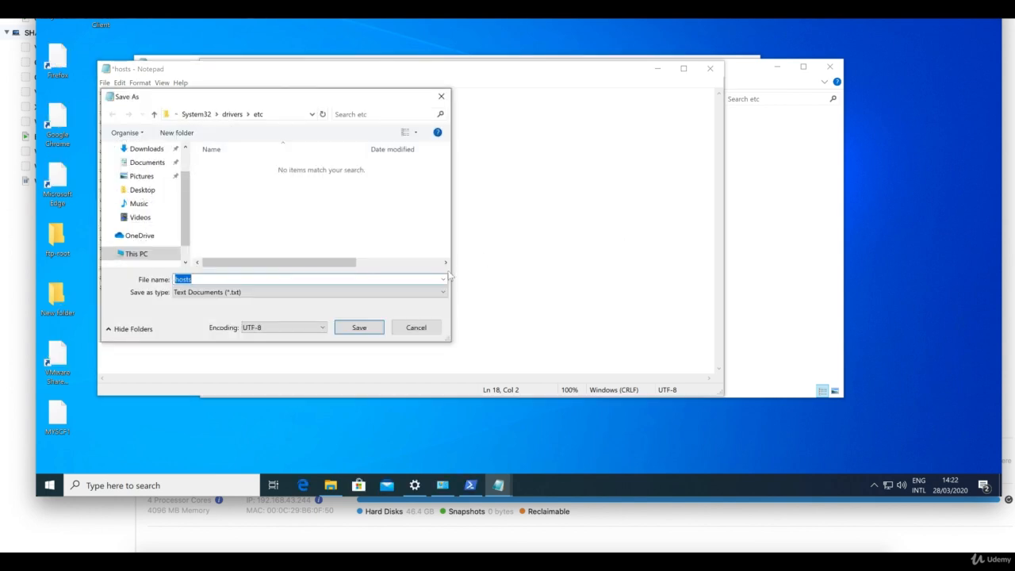
Step: Try saving hosts to the etc folder, decline saving to Documents, and cancel
click(359, 327)
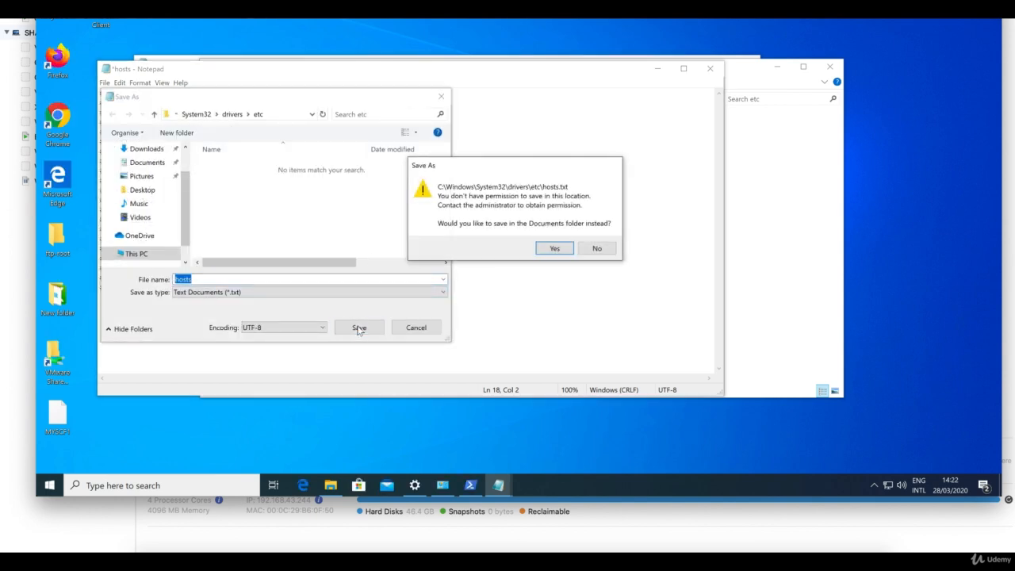
click(603, 247)
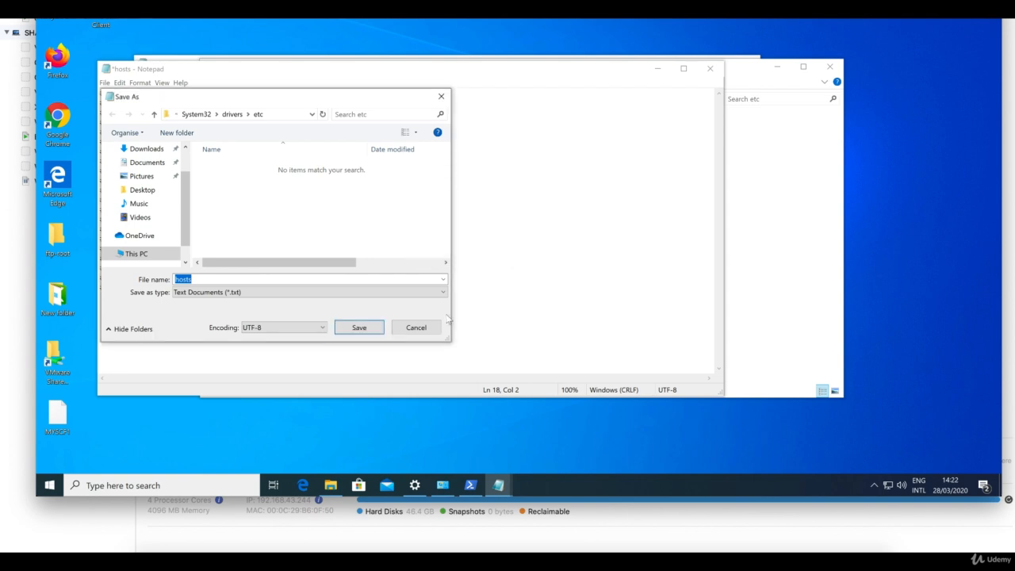
click(426, 330)
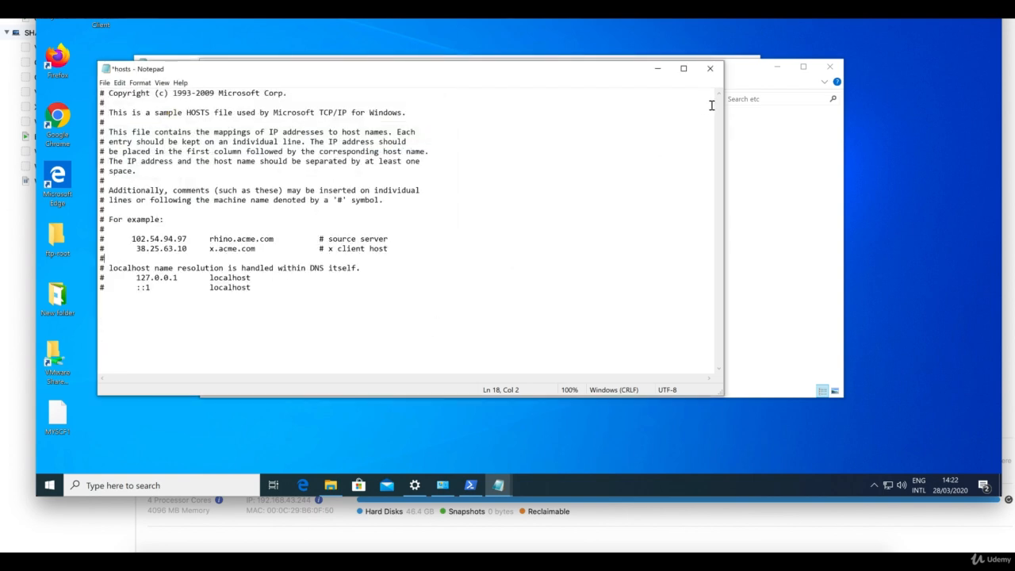
Step: Close hosts discarding changes, then bring up Notepad's Open dialog at System32
click(711, 71)
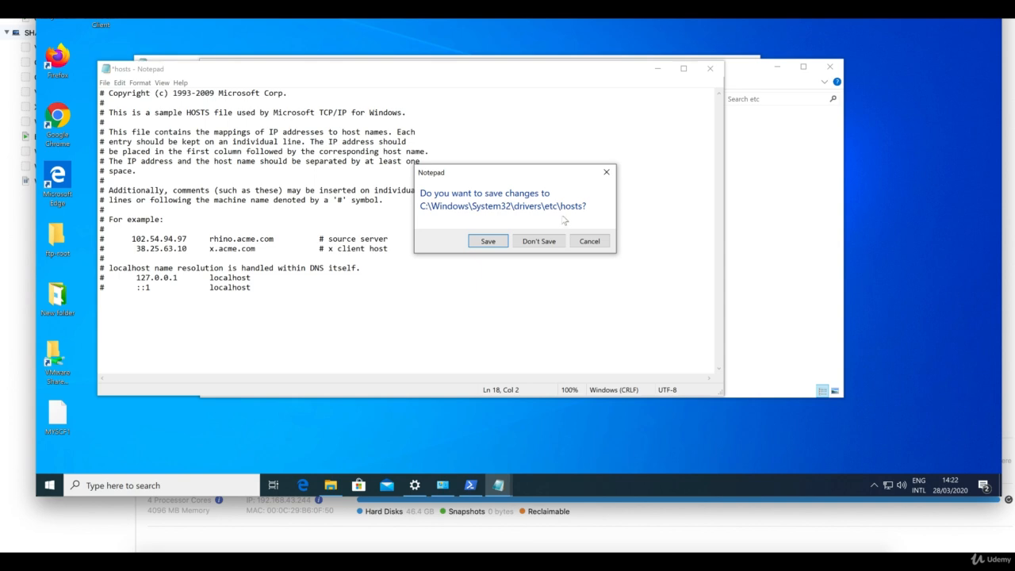
click(553, 241)
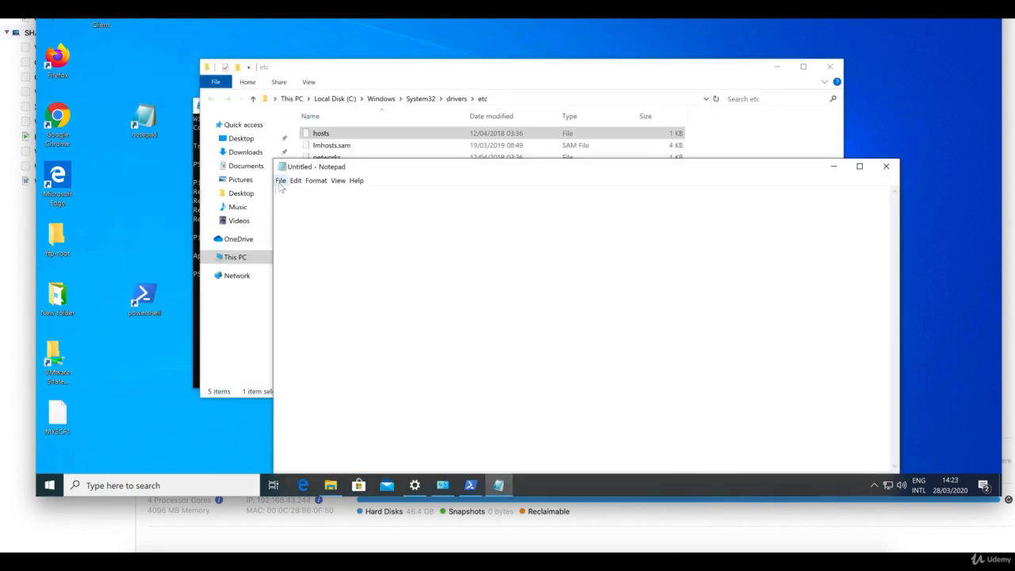
click(281, 182)
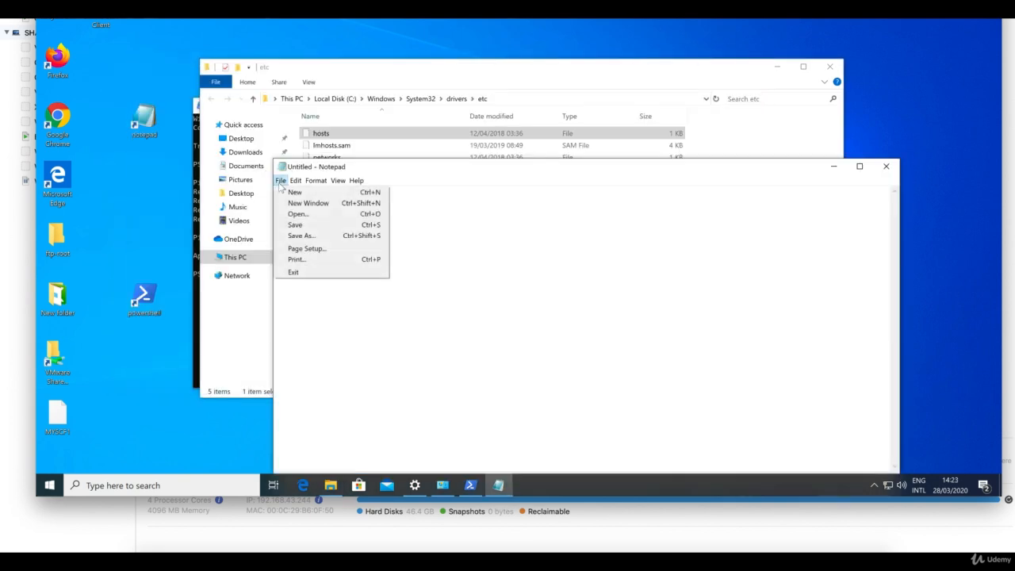
click(309, 215)
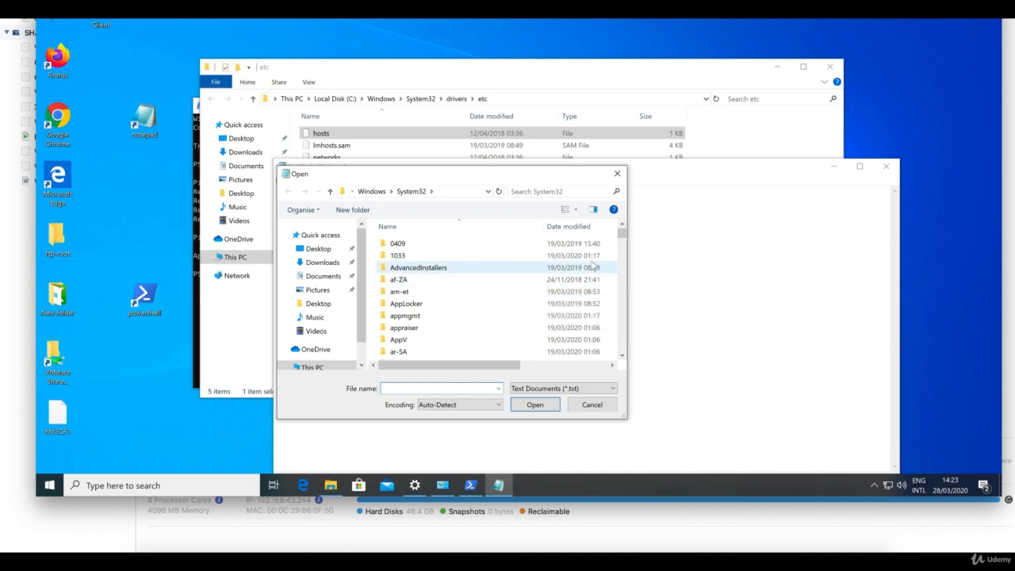
Step: Scroll the System32 list and try opening 'etc' by name, dismissing the not-found error
click(623, 296)
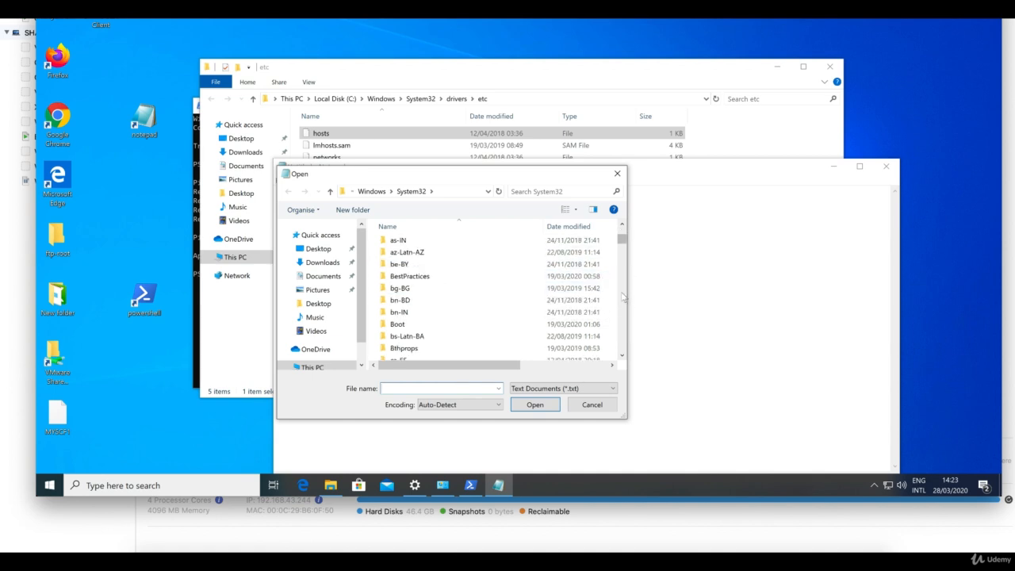
click(622, 297)
click(623, 296)
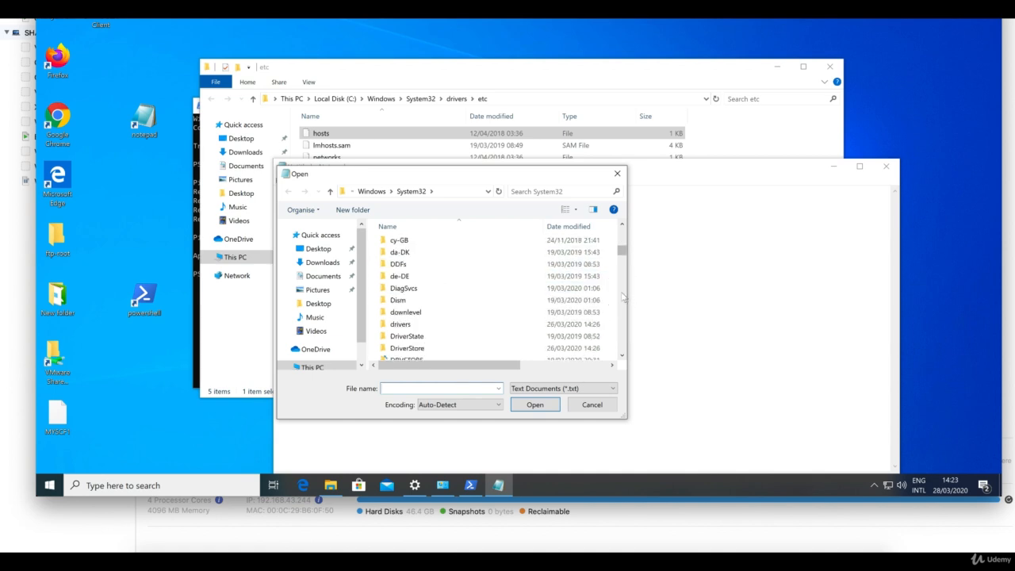
click(622, 296)
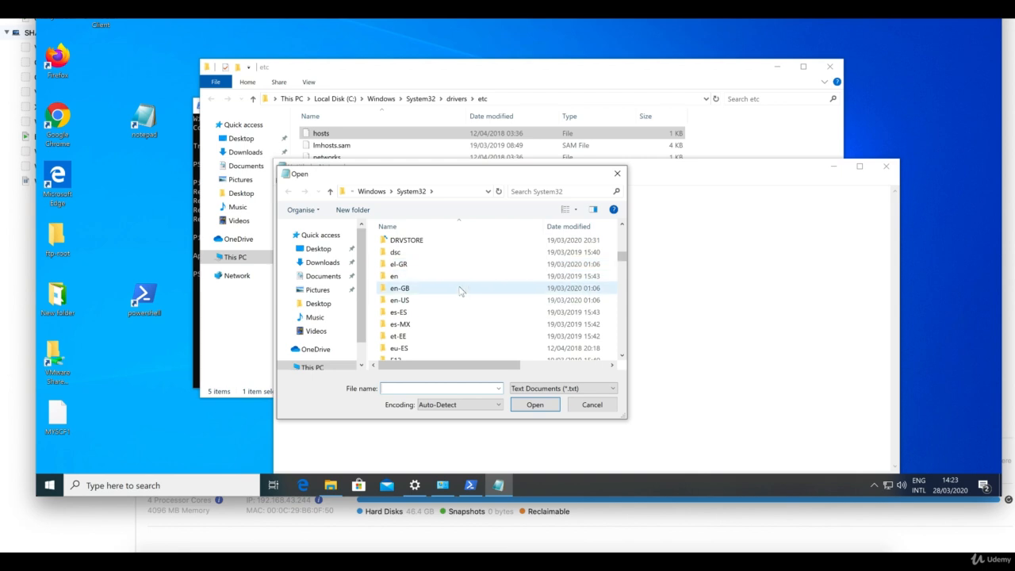
click(433, 388)
text(e)
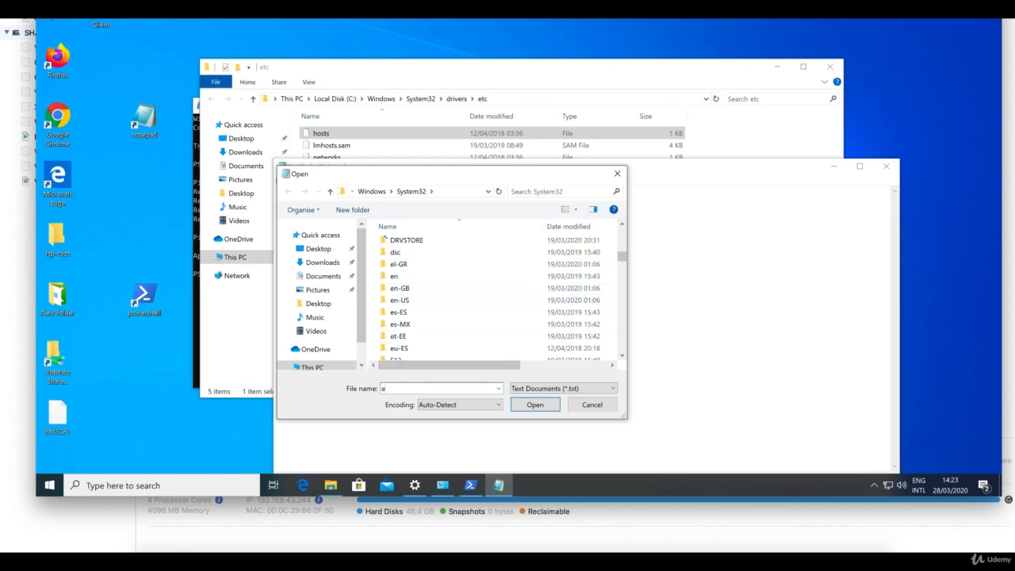
text(tc)
click(535, 404)
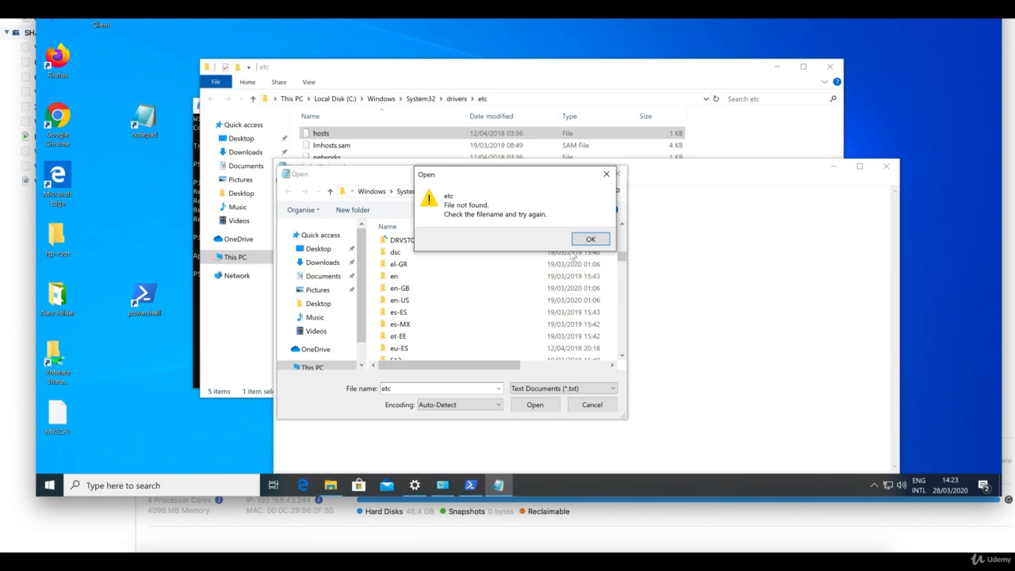
click(590, 239)
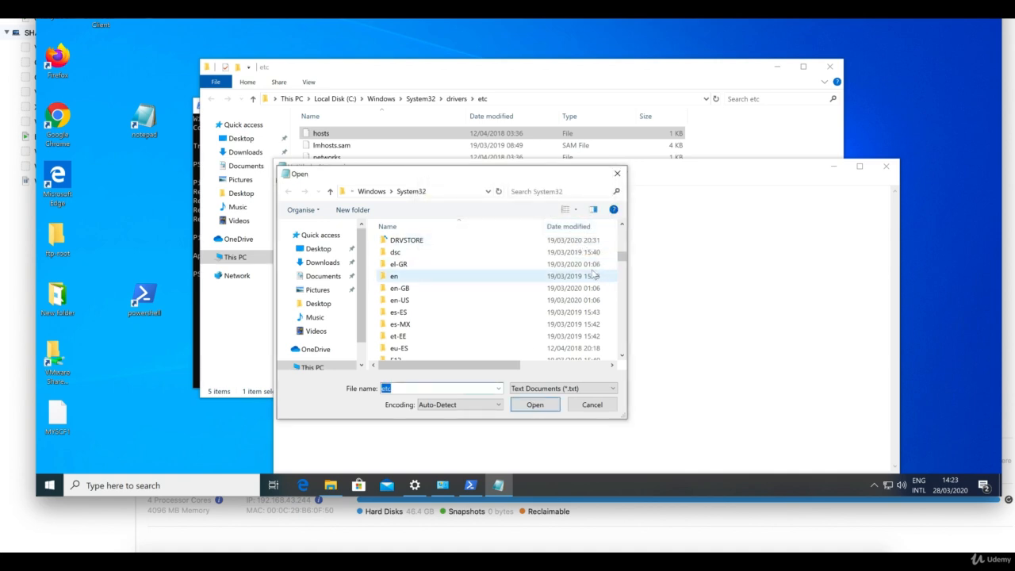
Step: Browse the System32 folder list, then cancel the Open dialog
click(409, 266)
key(Down)
key(Down)
key(Down)
key(Down)
key(Down)
key(Down)
key(Down)
key(Down)
key(Down)
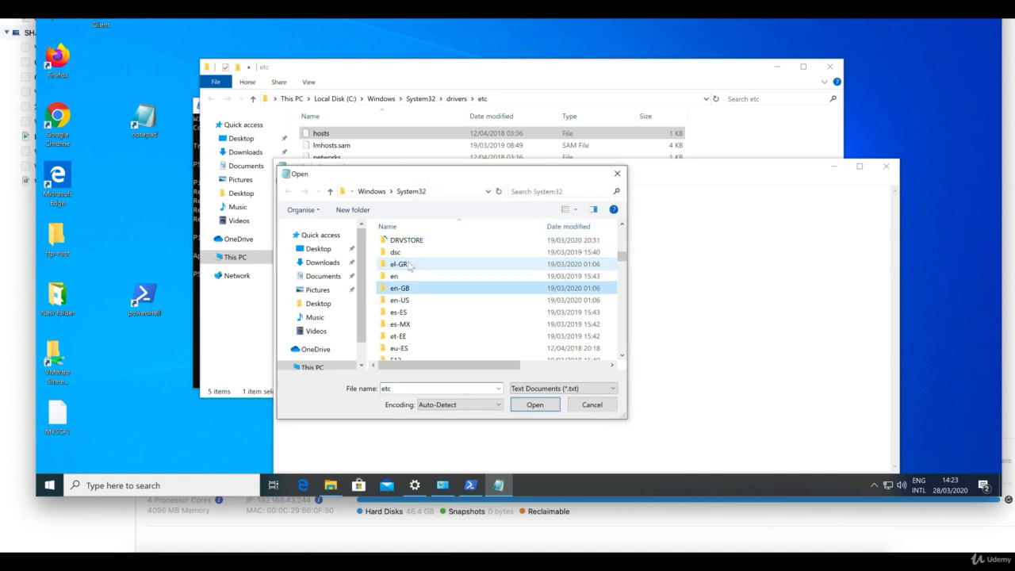
key(Down)
key(Down)
key(Down)
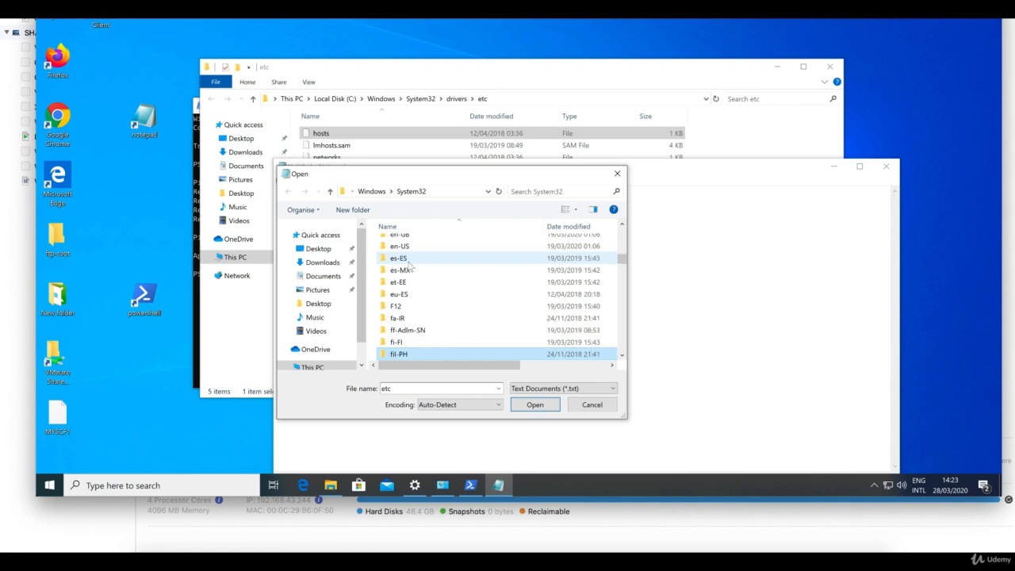
key(Up)
key(Up)
key(Up)
key(Up)
key(Up)
key(Up)
key(Up)
key(Up)
key(Up)
key(Up)
key(Up)
key(Up)
key(Up)
key(Up)
key(Up)
key(Up)
key(Up)
key(Up)
key(Up)
key(Up)
key(Up)
key(Up)
key(Up)
key(Up)
key(Up)
key(Up)
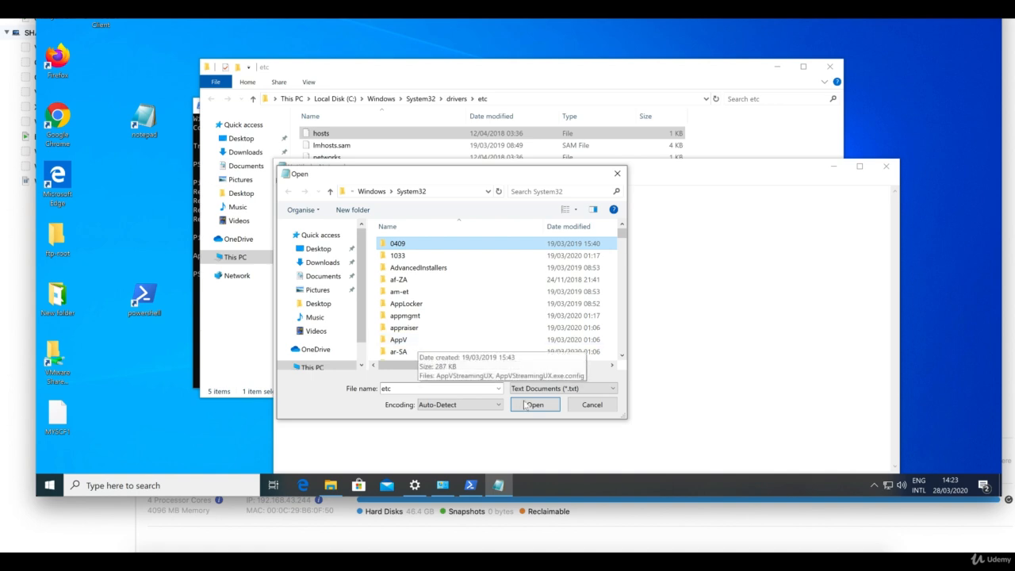
click(580, 401)
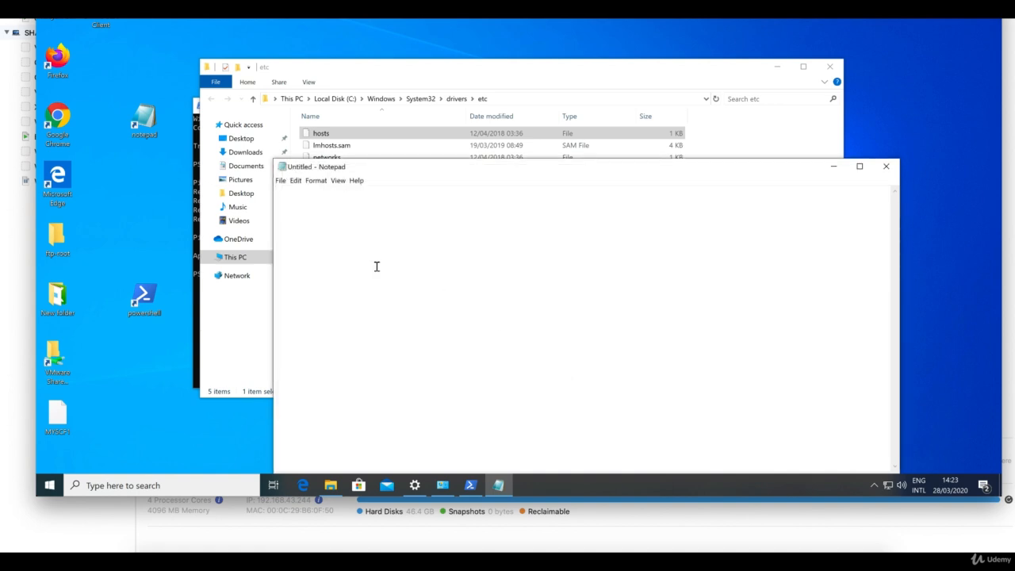
Step: In Notepad's Open dialog, navigate from System32 into the drivers folder
click(280, 181)
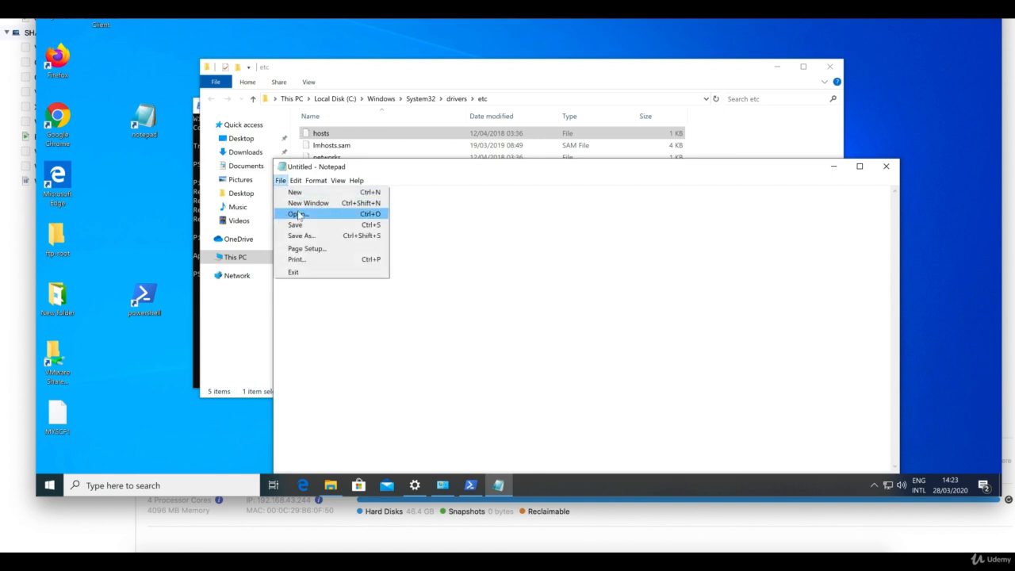
click(297, 215)
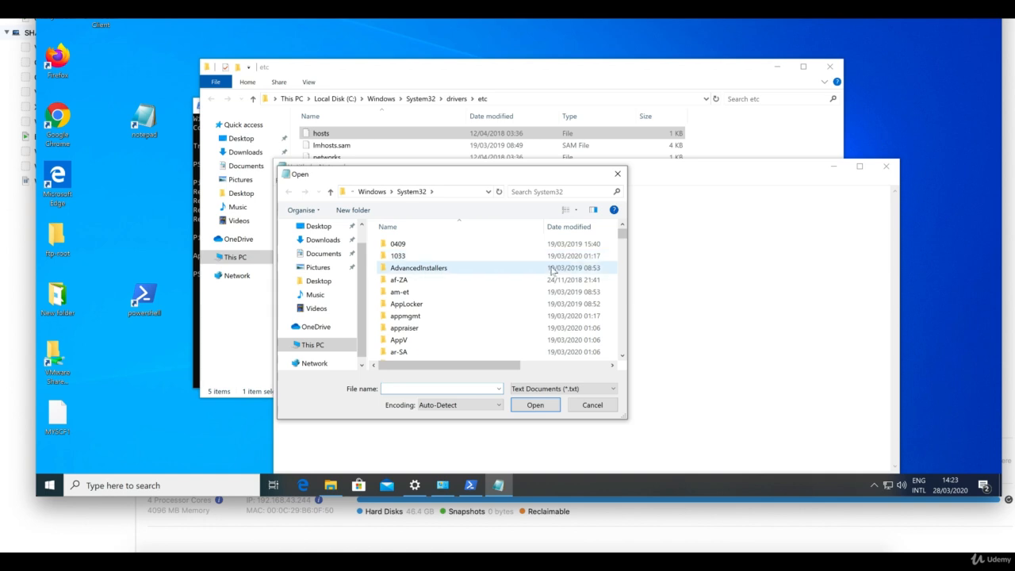
click(623, 311)
click(623, 316)
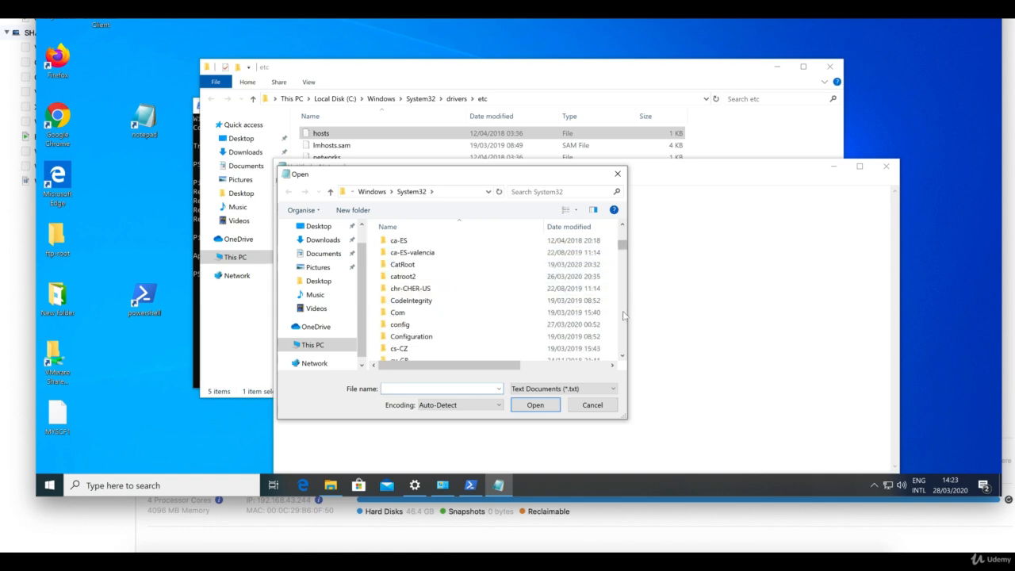
click(624, 316)
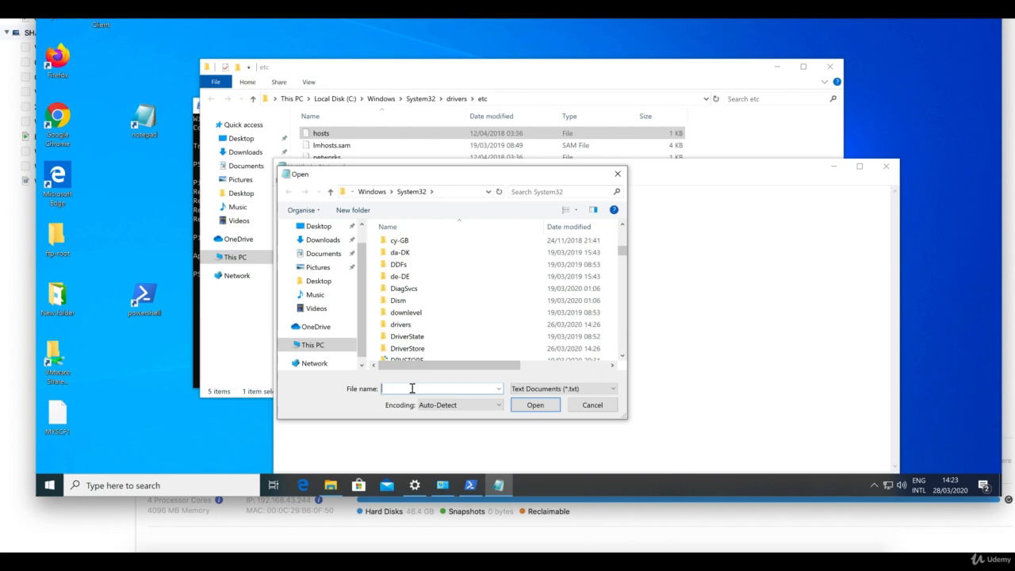
text(driver)
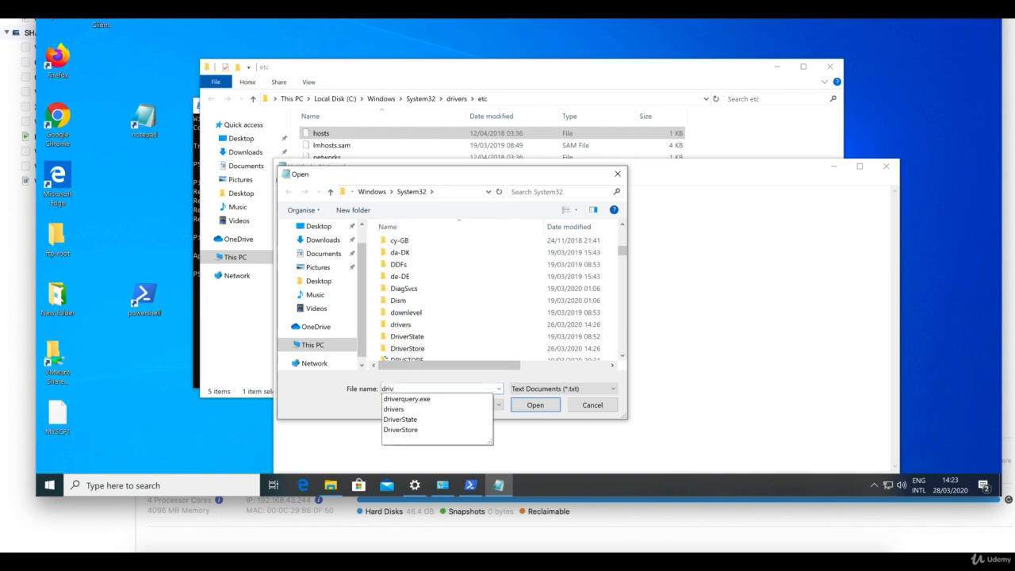
click(403, 409)
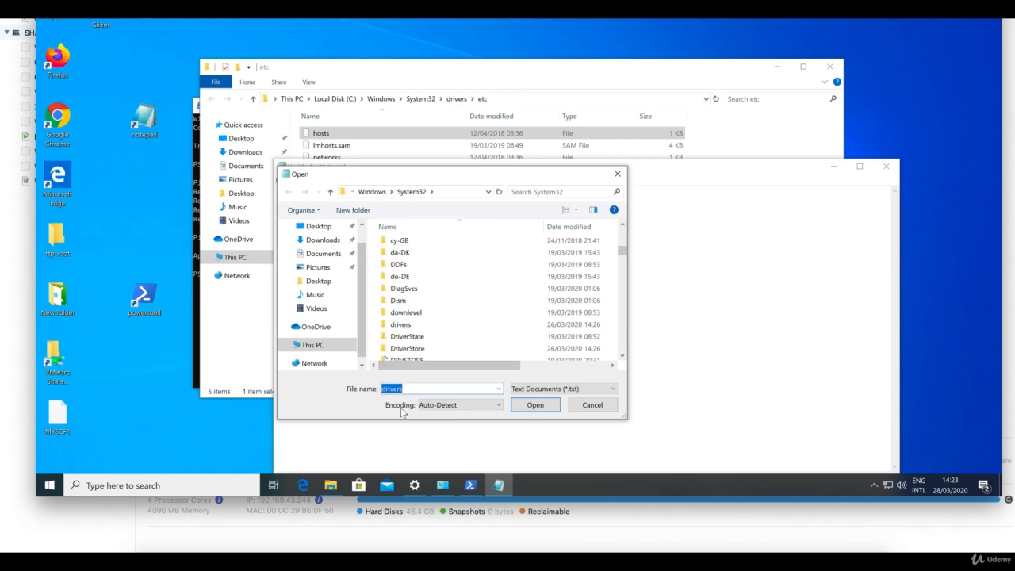
click(535, 404)
Step: Enter the etc folder and open the hosts file
click(408, 279)
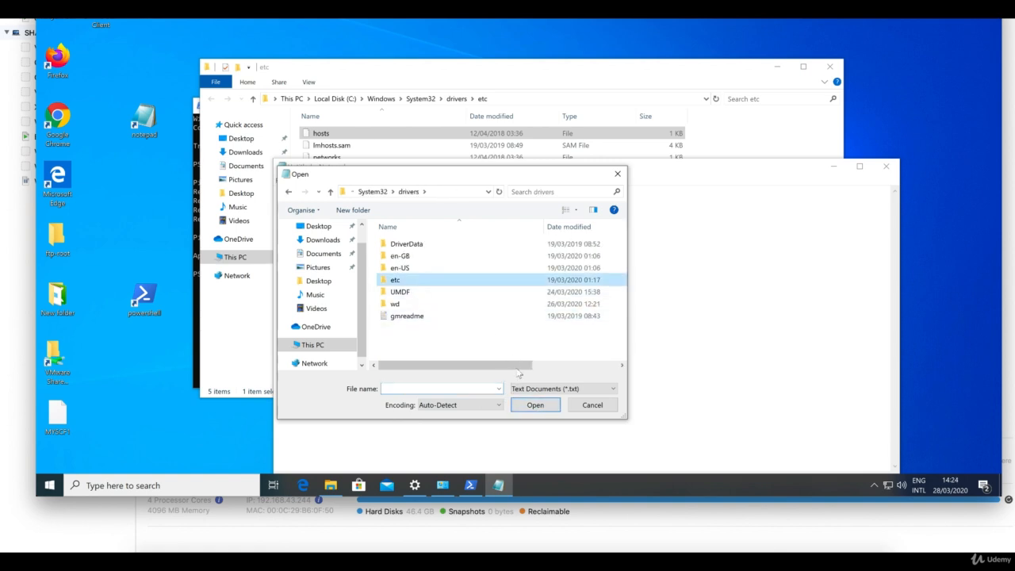
click(535, 405)
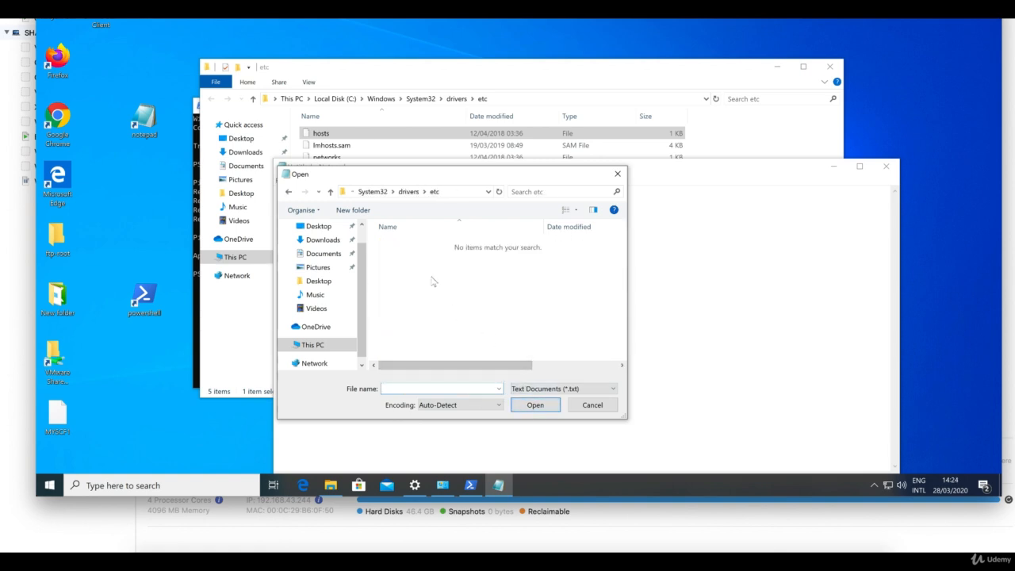
click(448, 388)
text(hosts)
key(Return)
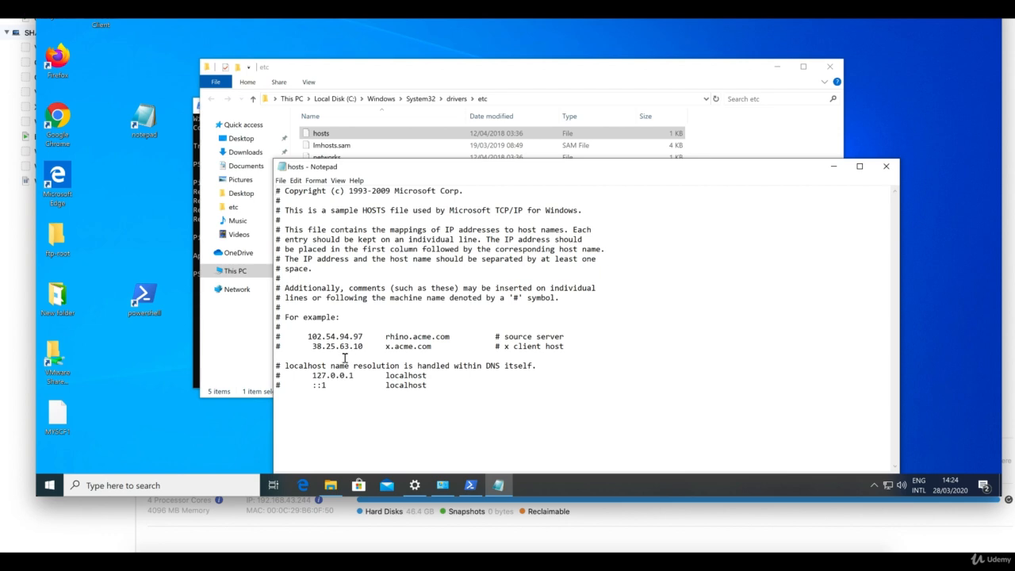
key(Tab)
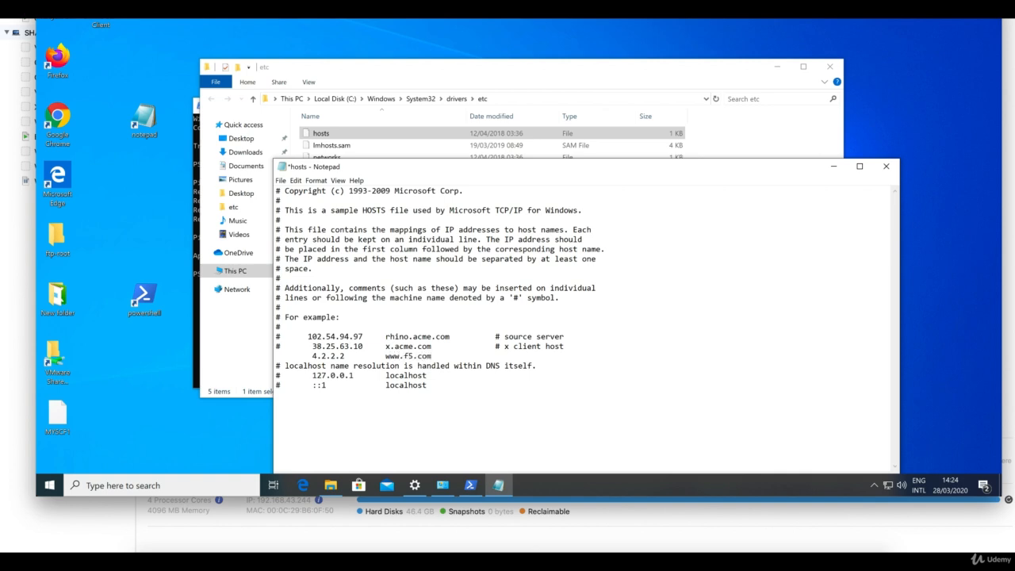
click(199, 346)
click(195, 345)
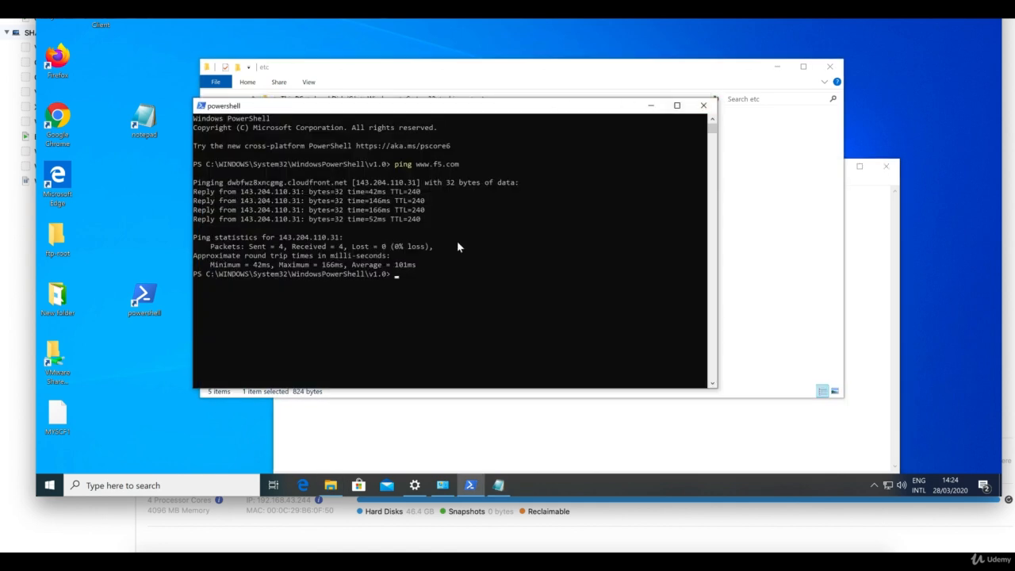
Step: Save the edited hosts file in Notepad
click(864, 258)
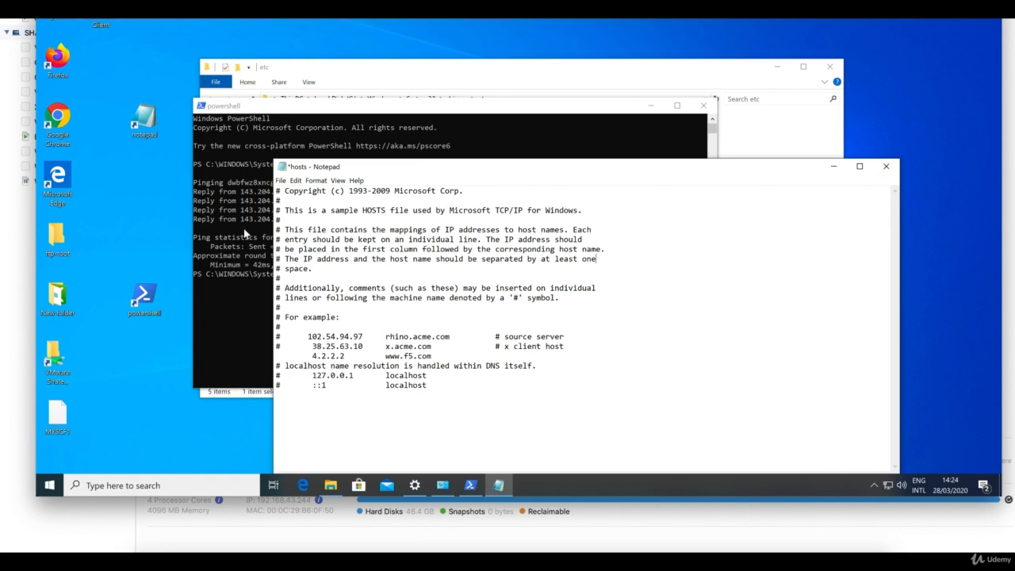
click(280, 181)
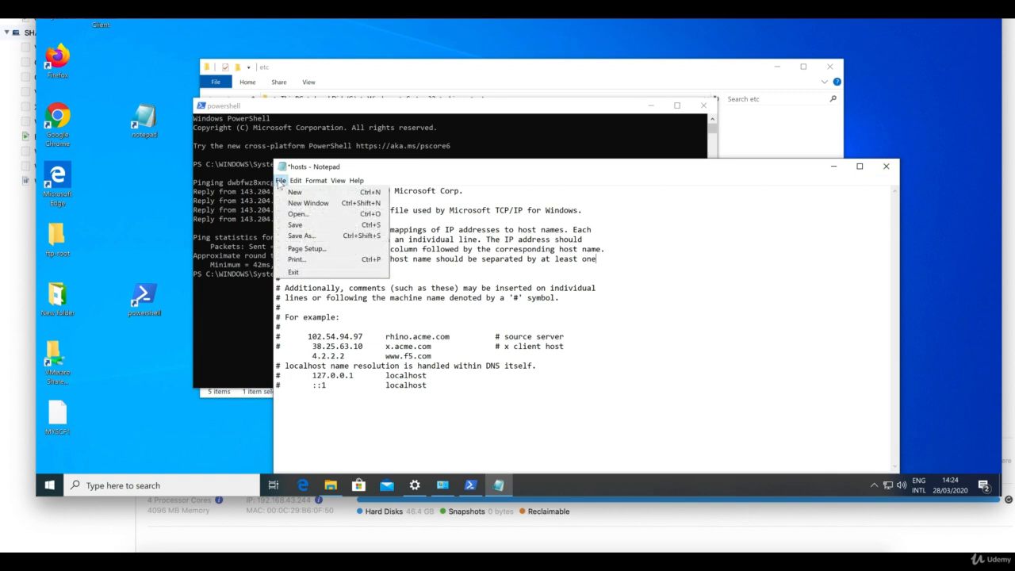
click(307, 223)
click(254, 227)
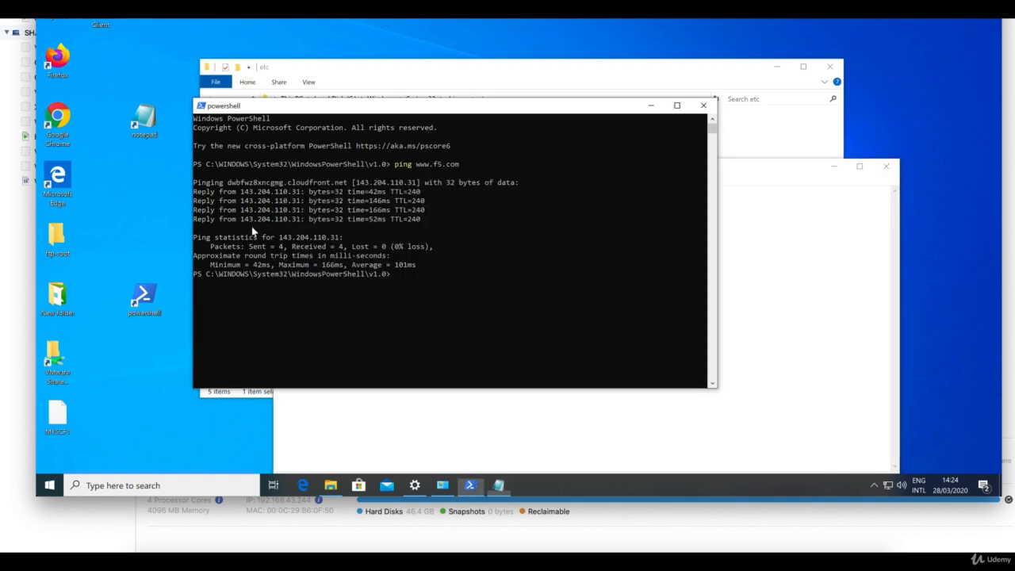
key(Up)
key(Return)
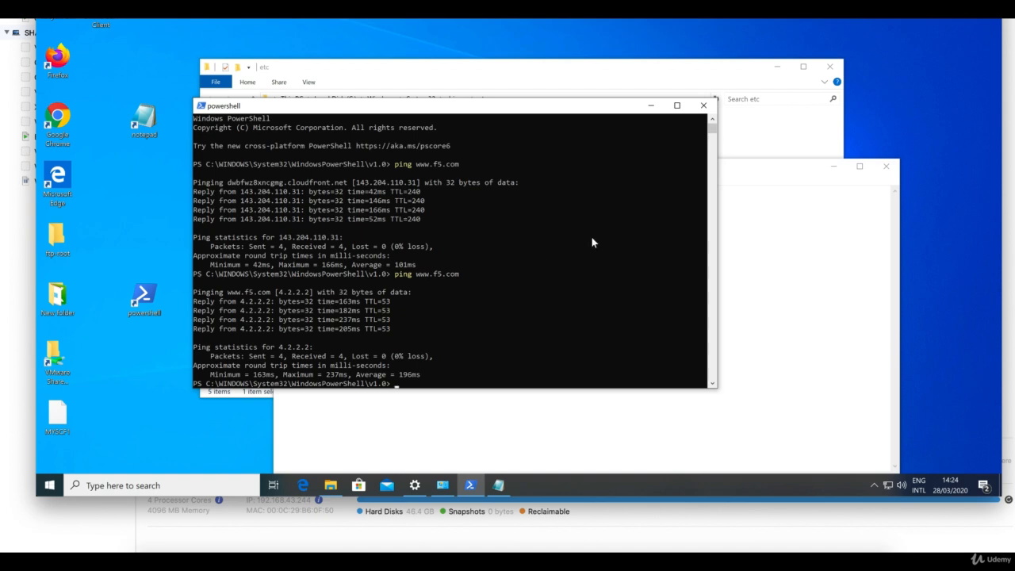
click(737, 172)
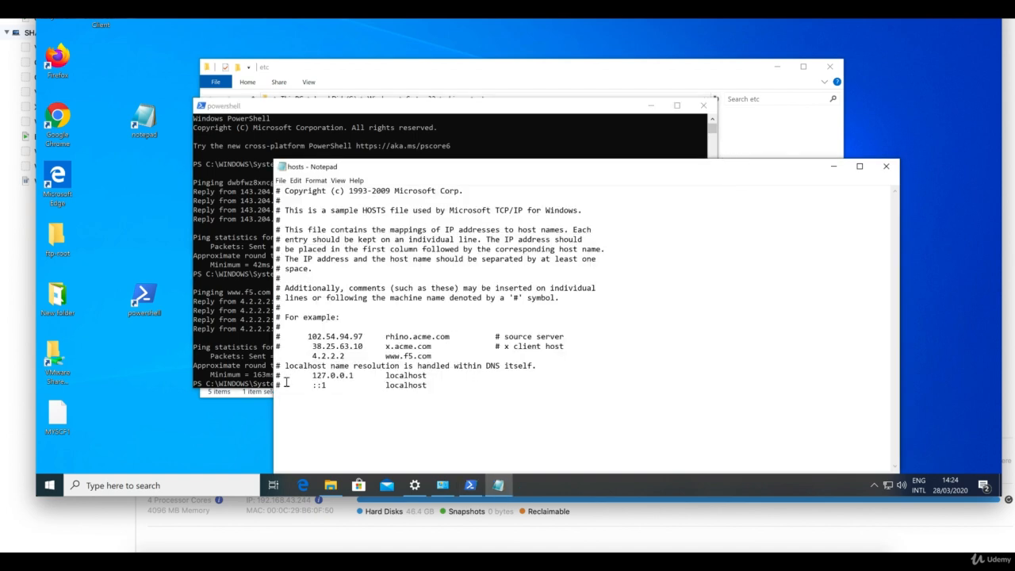
click(255, 349)
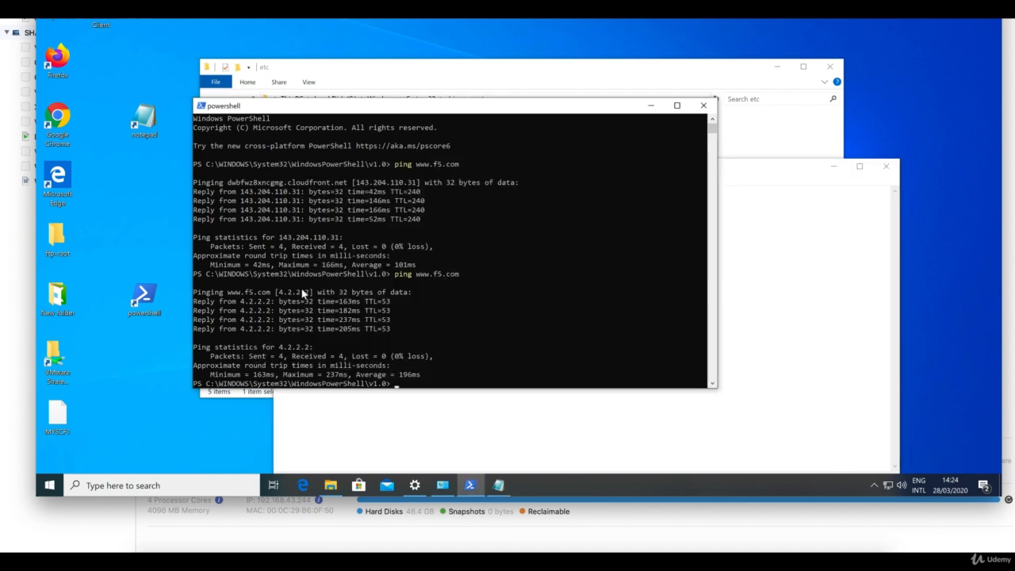
click(754, 170)
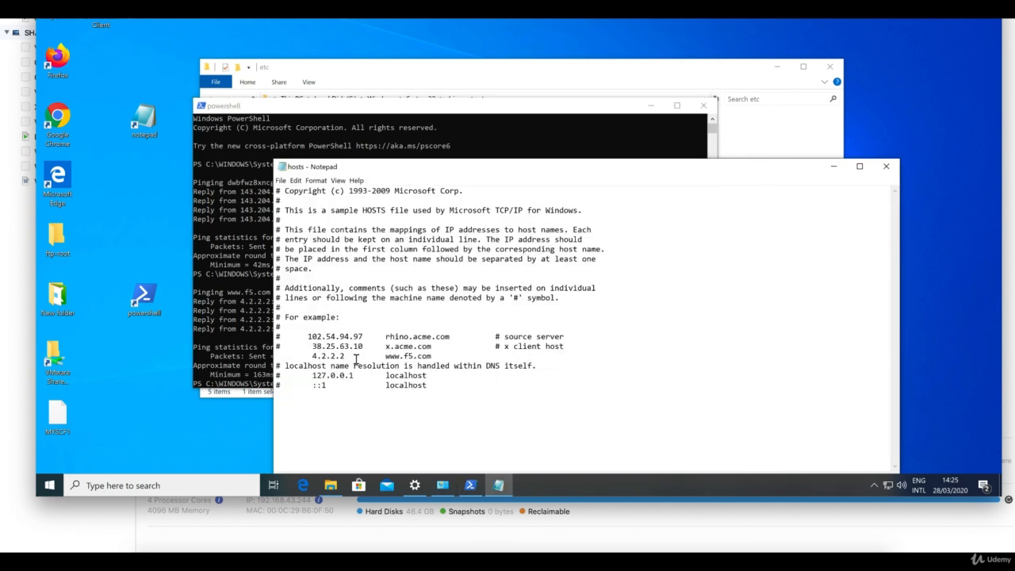
drag(442, 356, 287, 357)
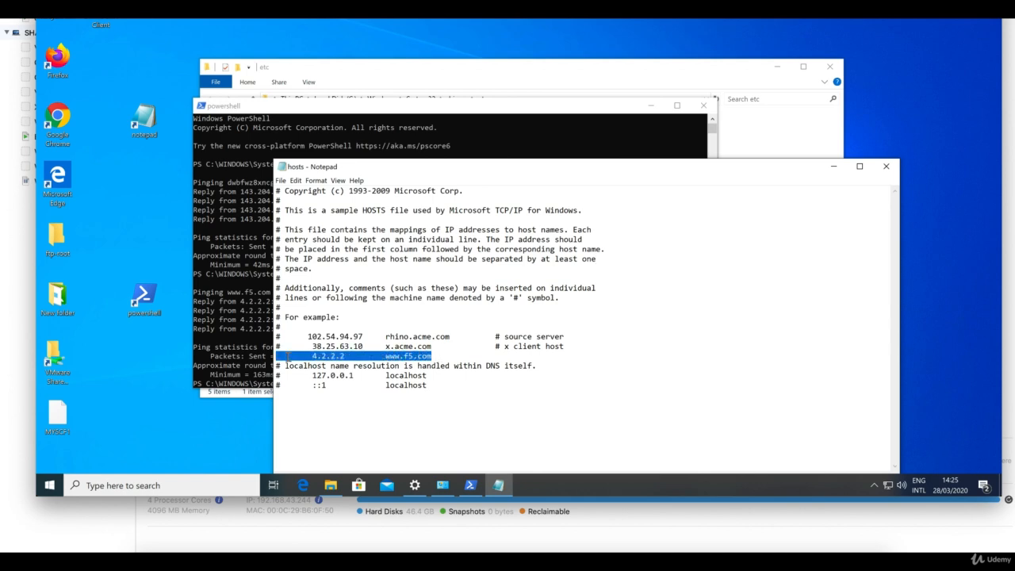
key(Delete)
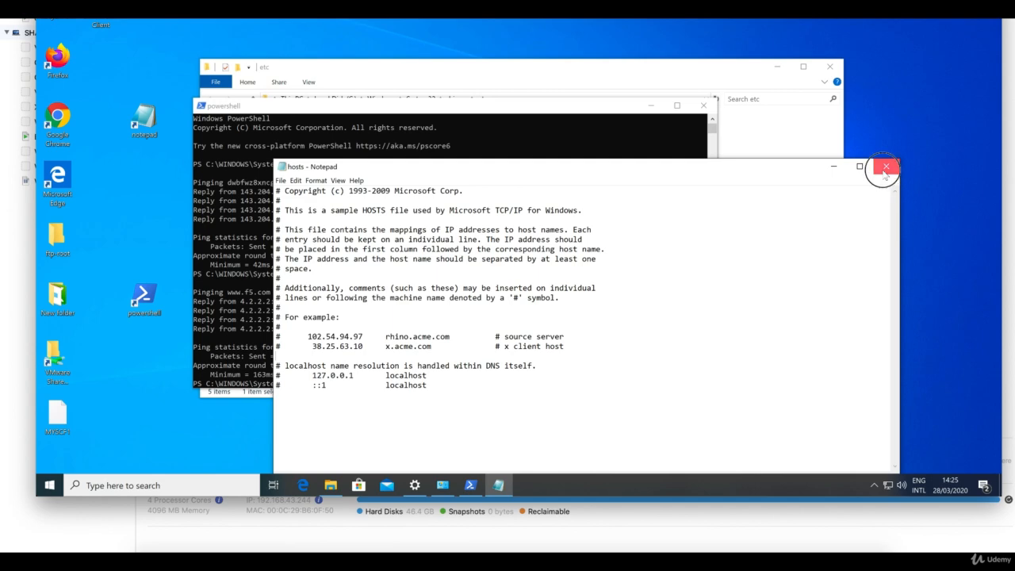
click(886, 167)
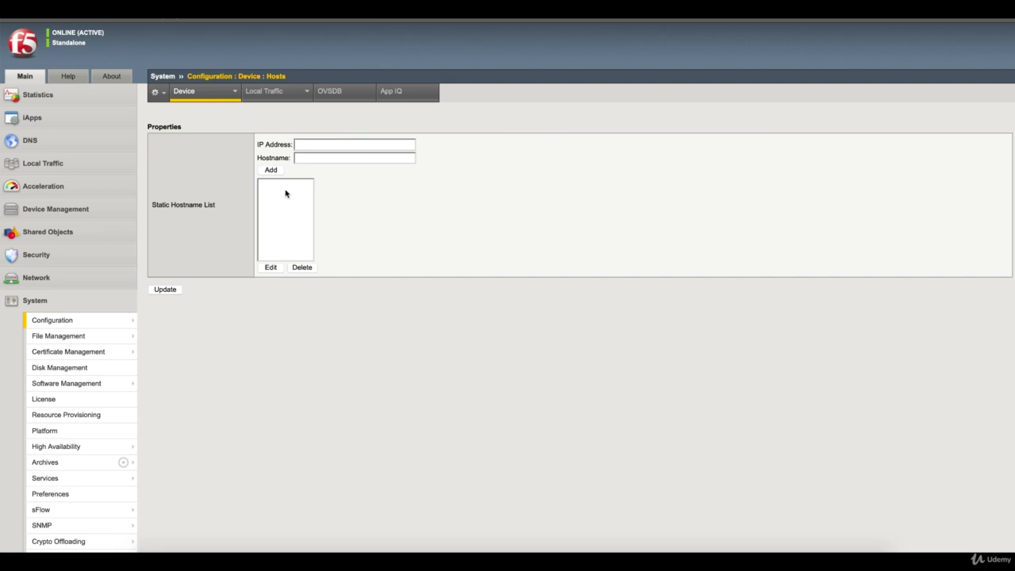
click(337, 148)
text(.2.)
text(www.abc.com)
click(272, 170)
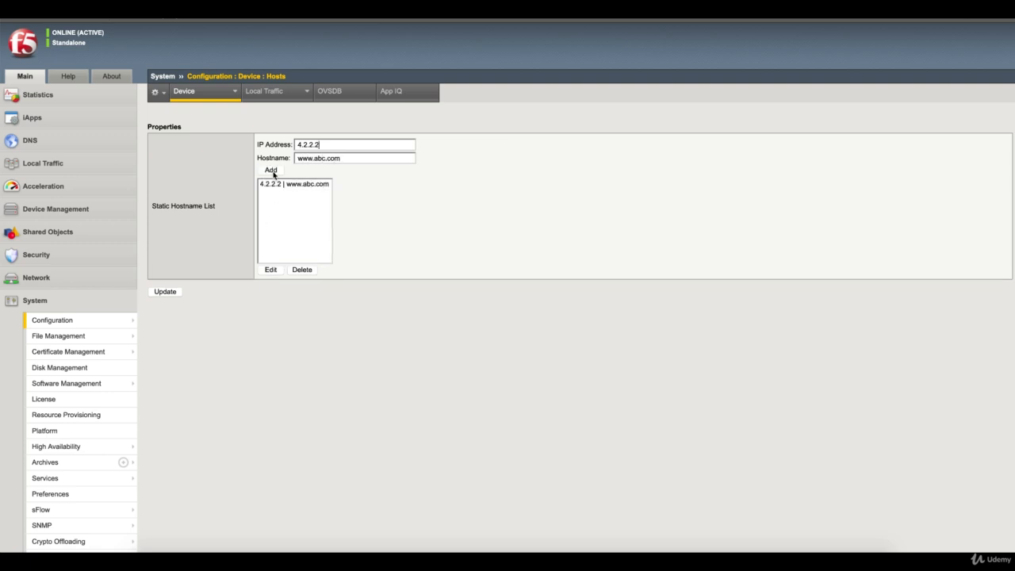
click(173, 293)
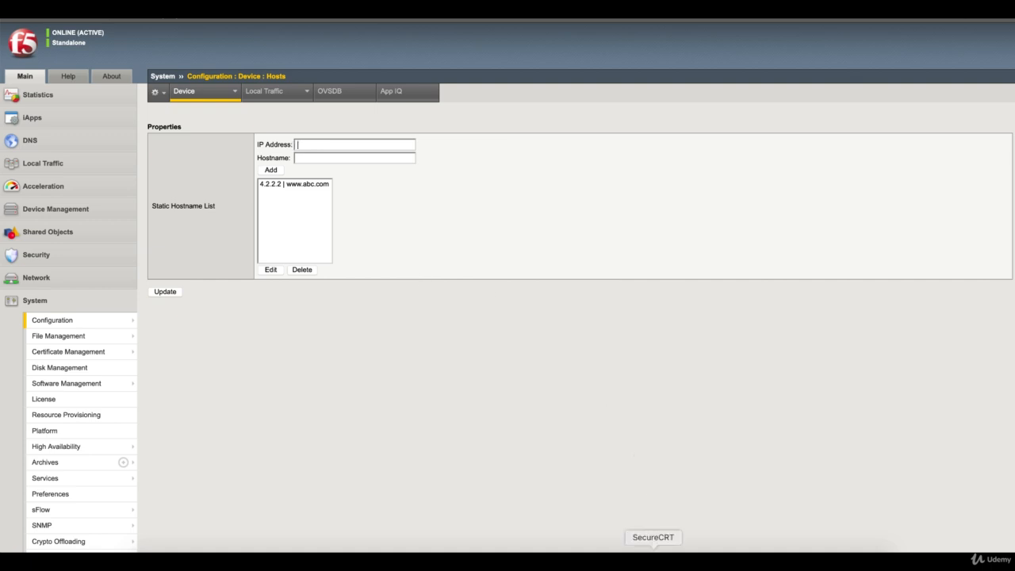
click(653, 553)
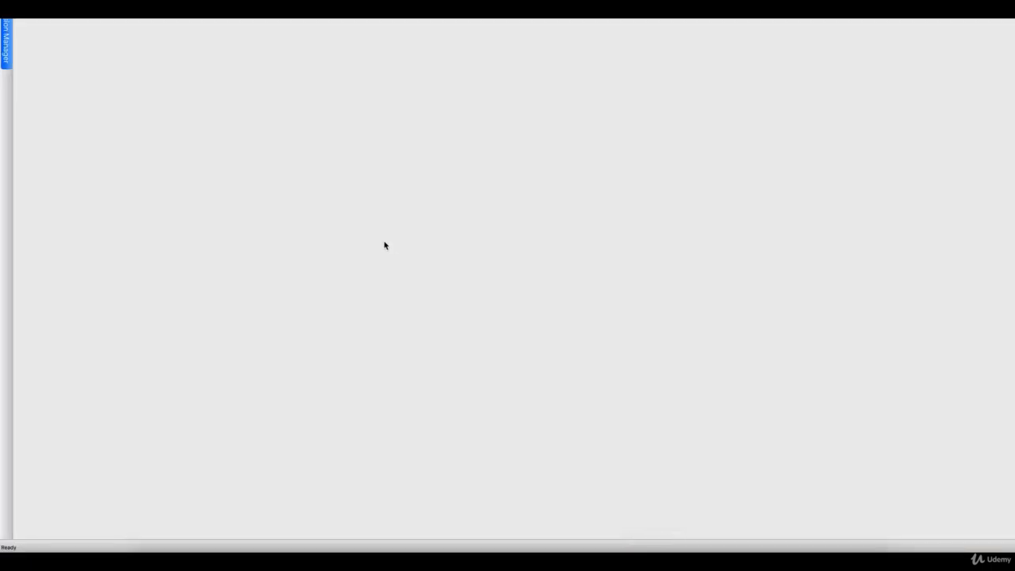
Step: Connect to the saved 192.168.0.111 session and log in as root with the password
click(7, 40)
double_click(65, 60)
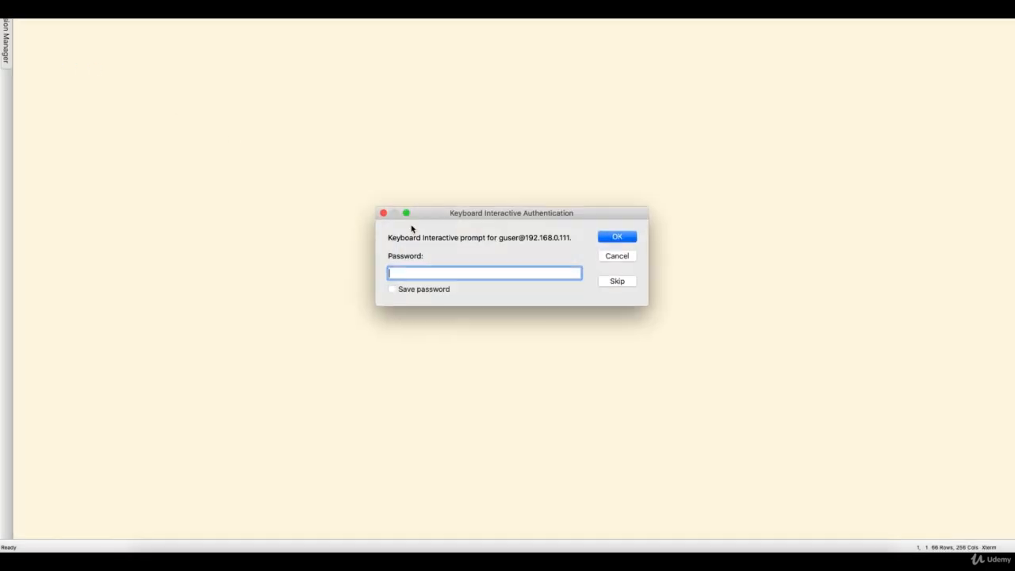
click(622, 238)
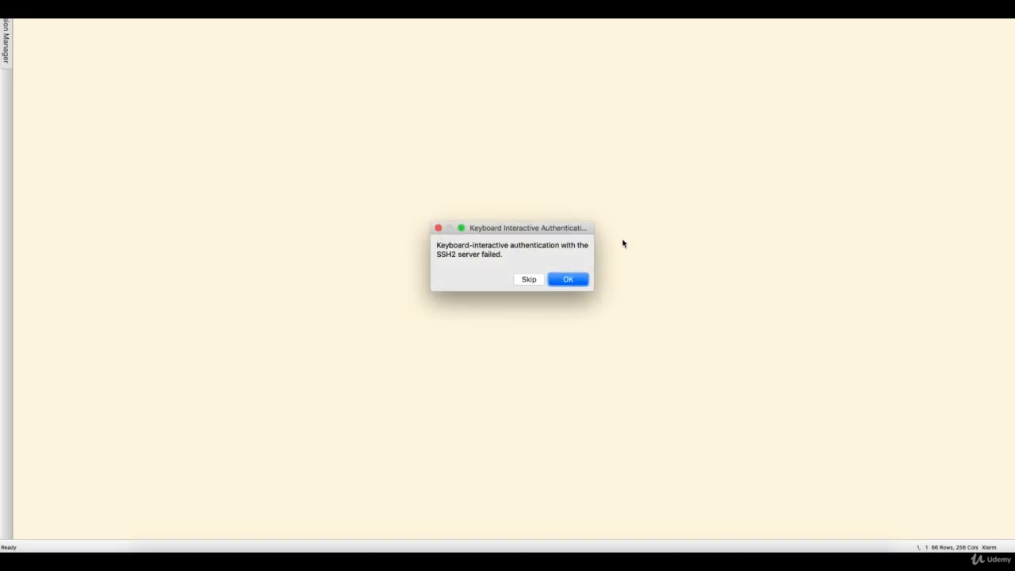
key(Return)
text(root)
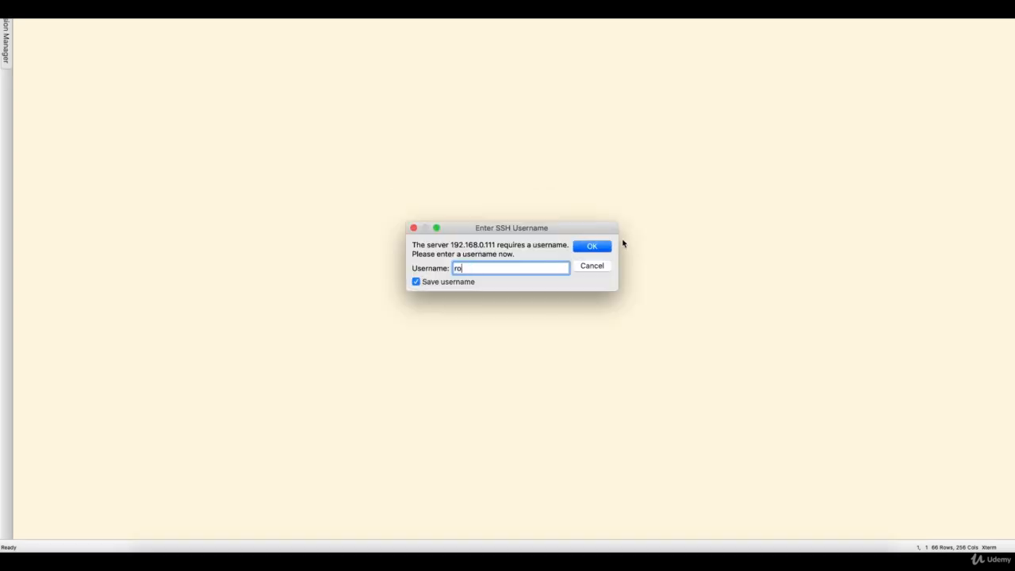
key(Return)
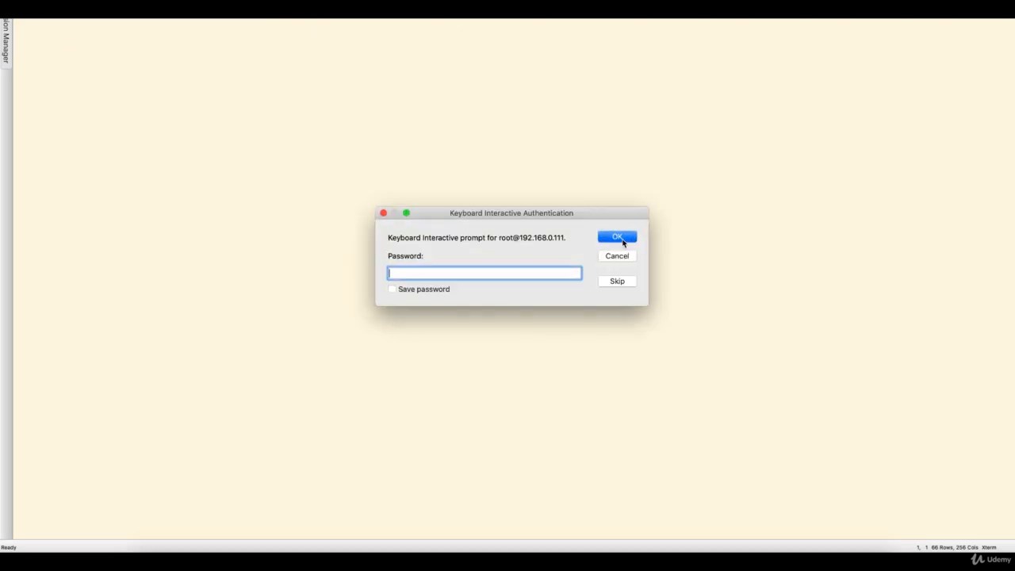
text(••••••••)
key(Return)
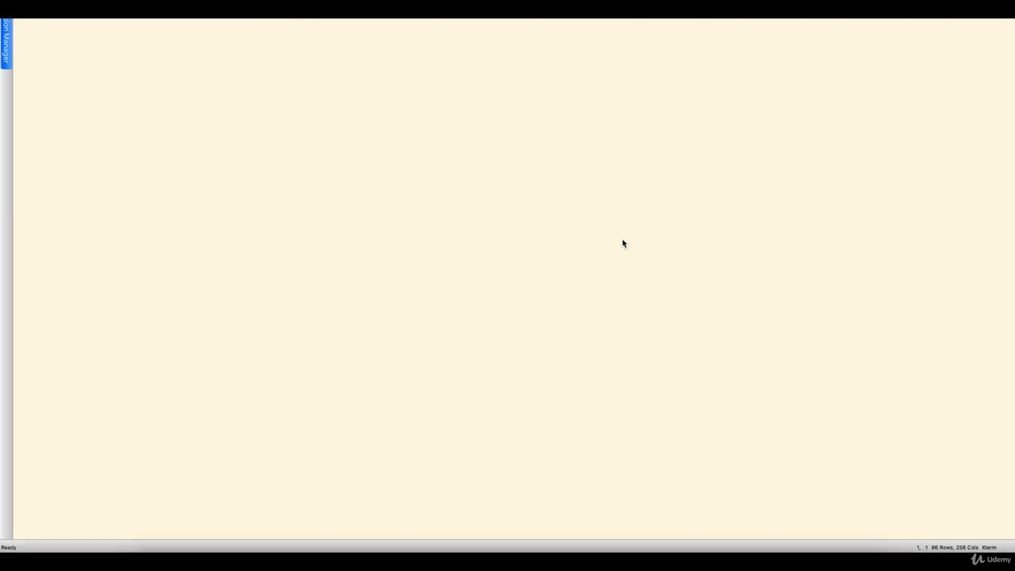
key(Return)
key(Return)
key(Return)
key(Return)
key(Return)
key(Return)
key(Return)
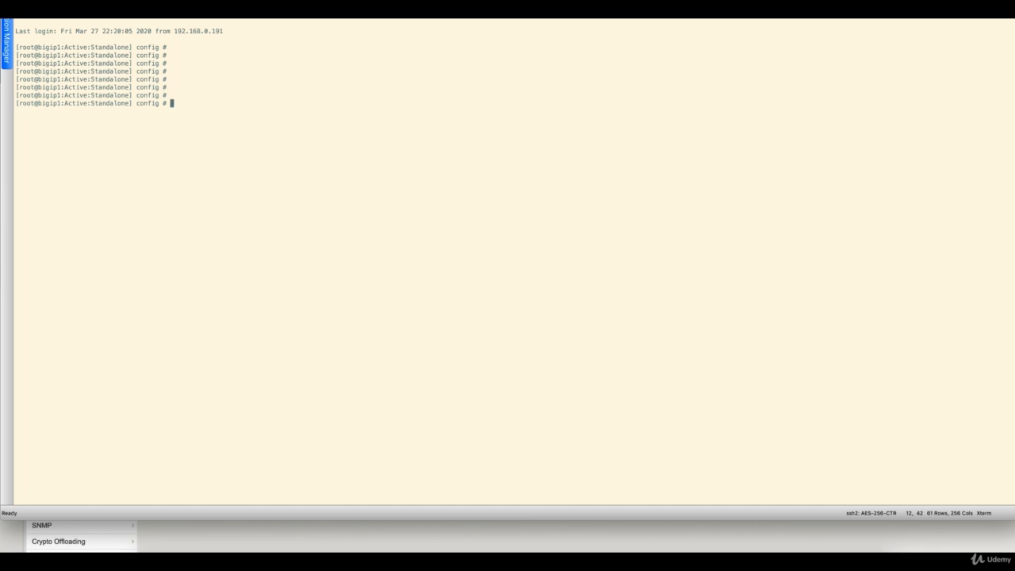
text(clear scree)
text(n)
key(Return)
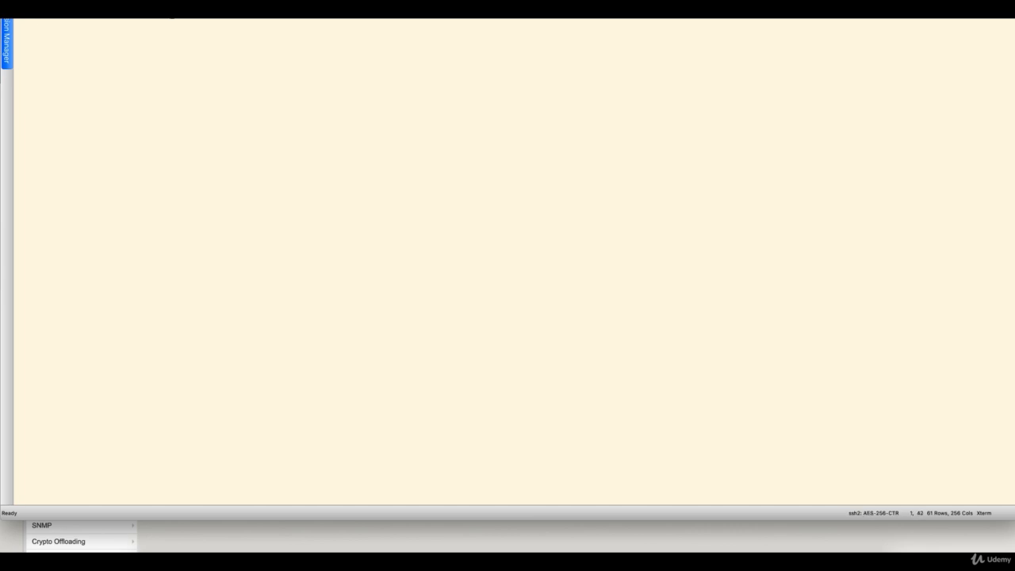
key(Return)
key(Return)
key(Return)
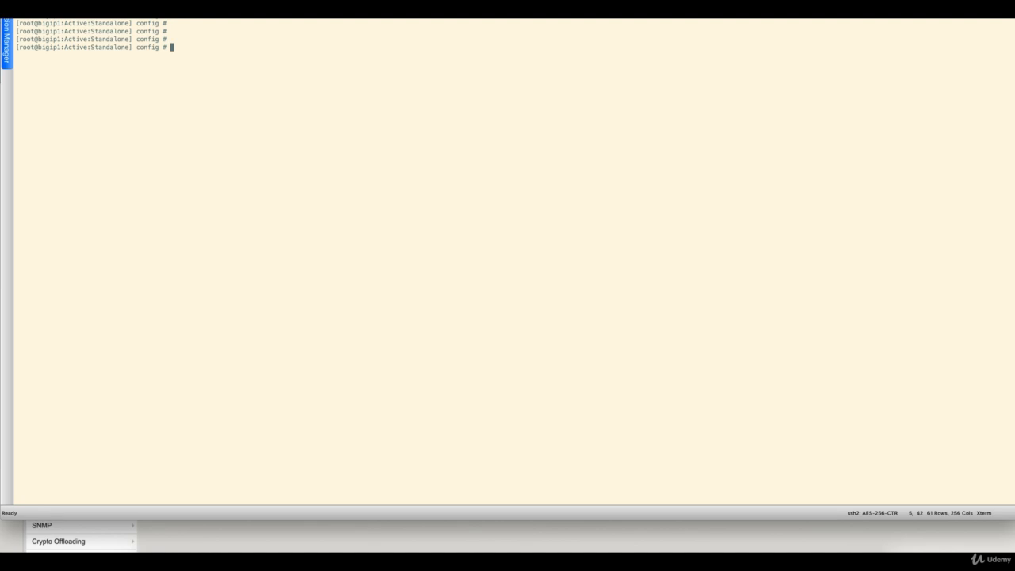
text(ping www.abc.com)
key(Return)
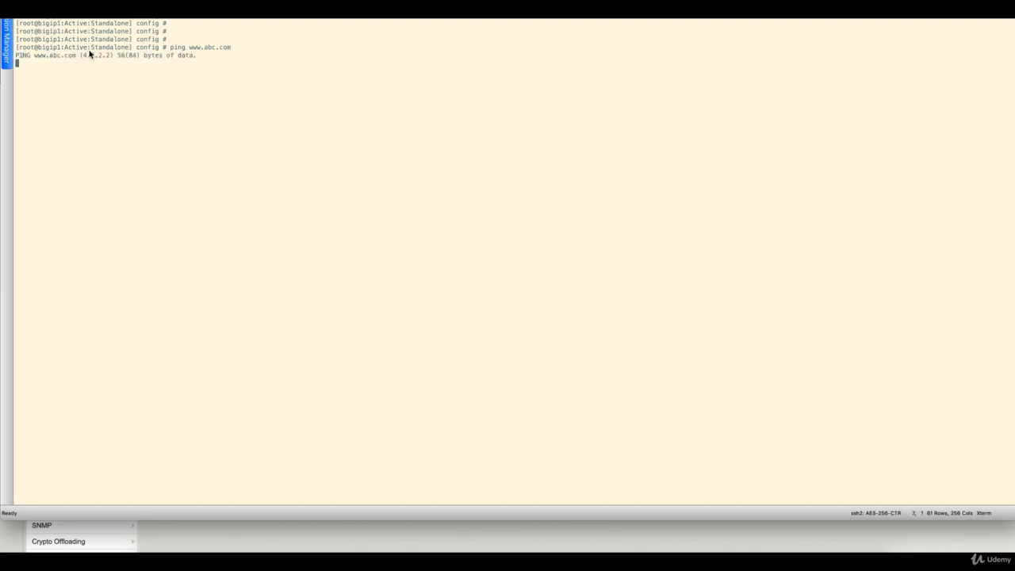
drag(72, 60, 181, 59)
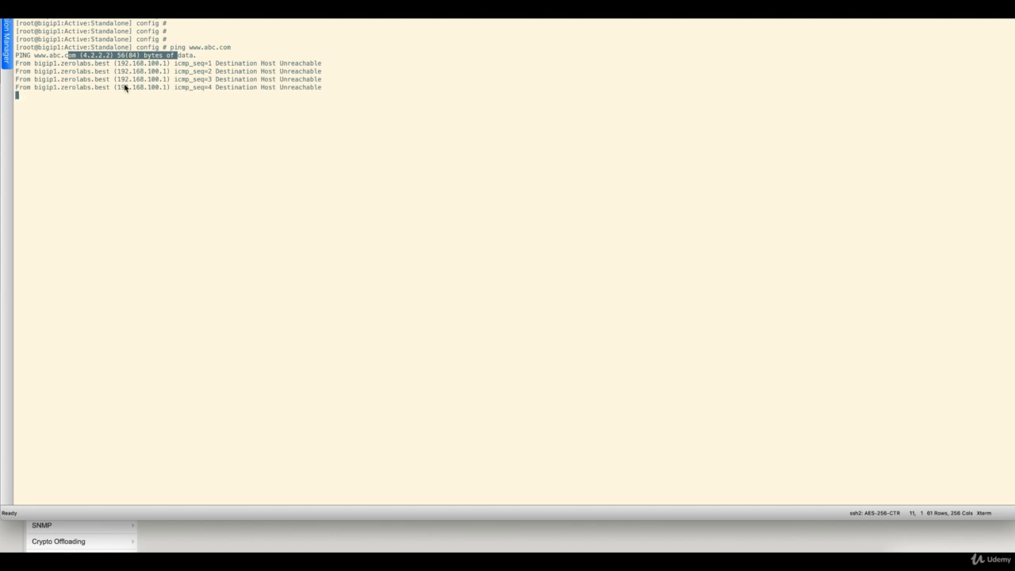
click(195, 59)
drag(195, 59, 15, 47)
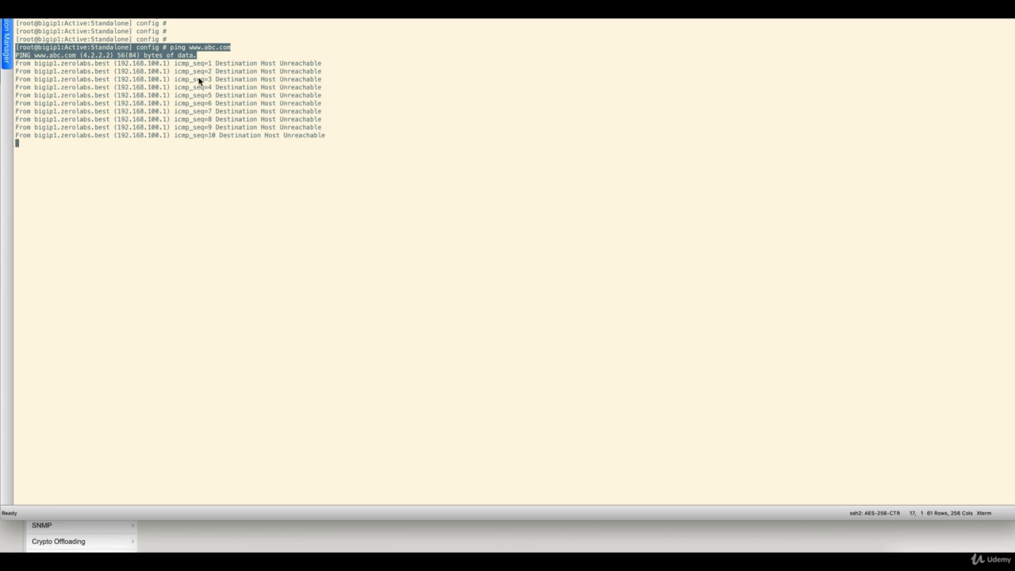
key(ctrl+c)
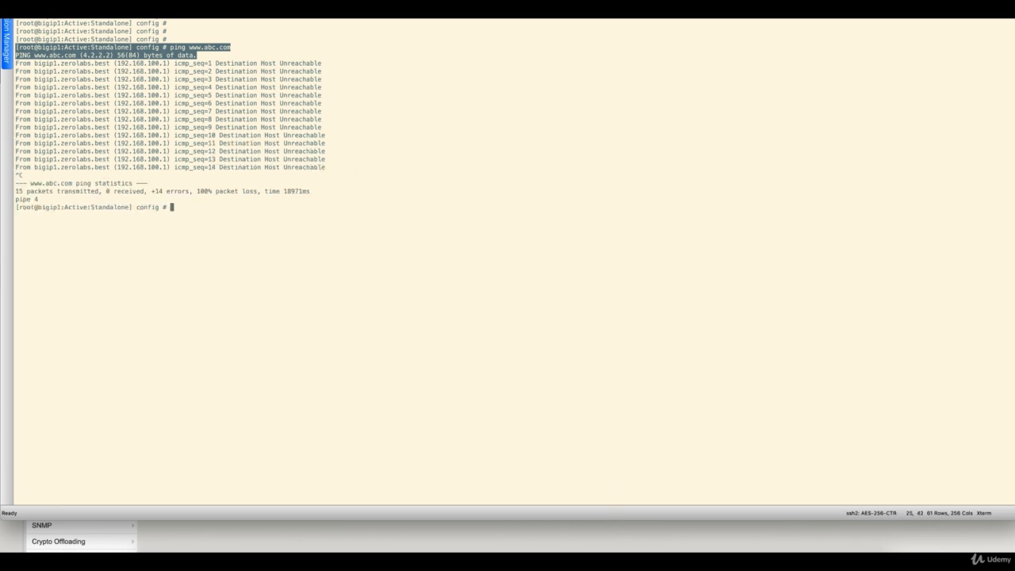
click(626, 559)
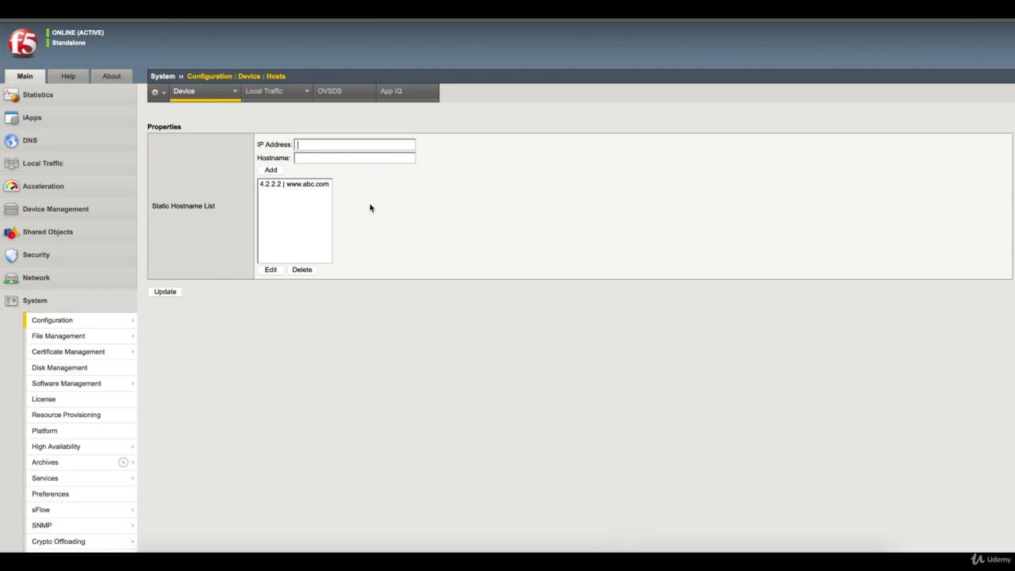
click(299, 184)
click(305, 270)
mouse_move(218, 92)
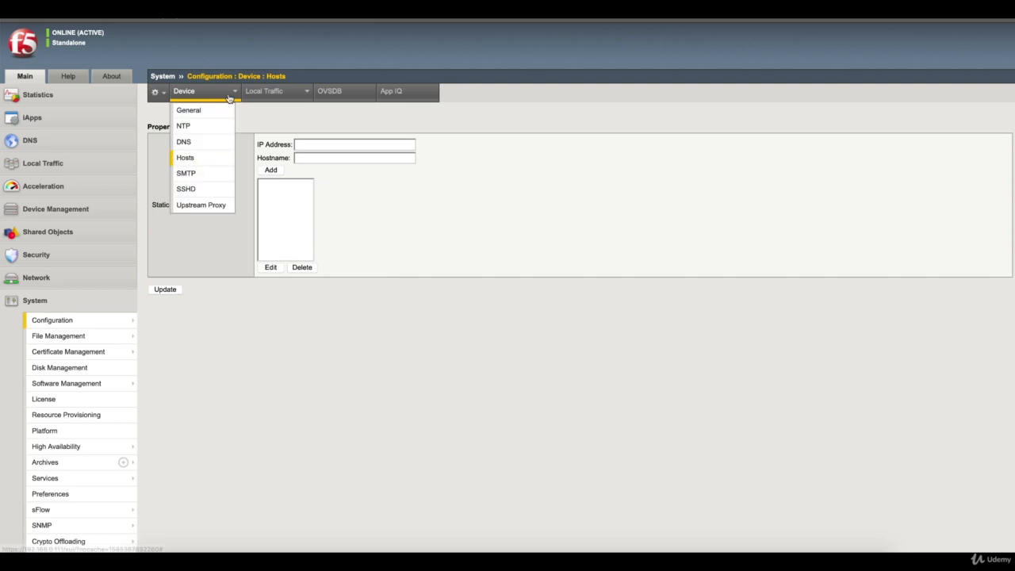
click(211, 172)
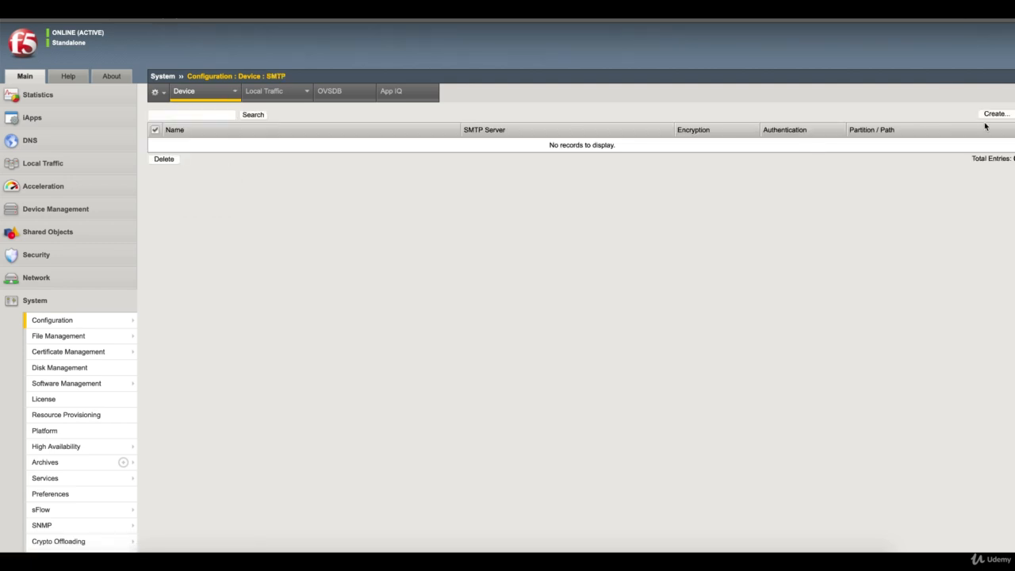
click(994, 115)
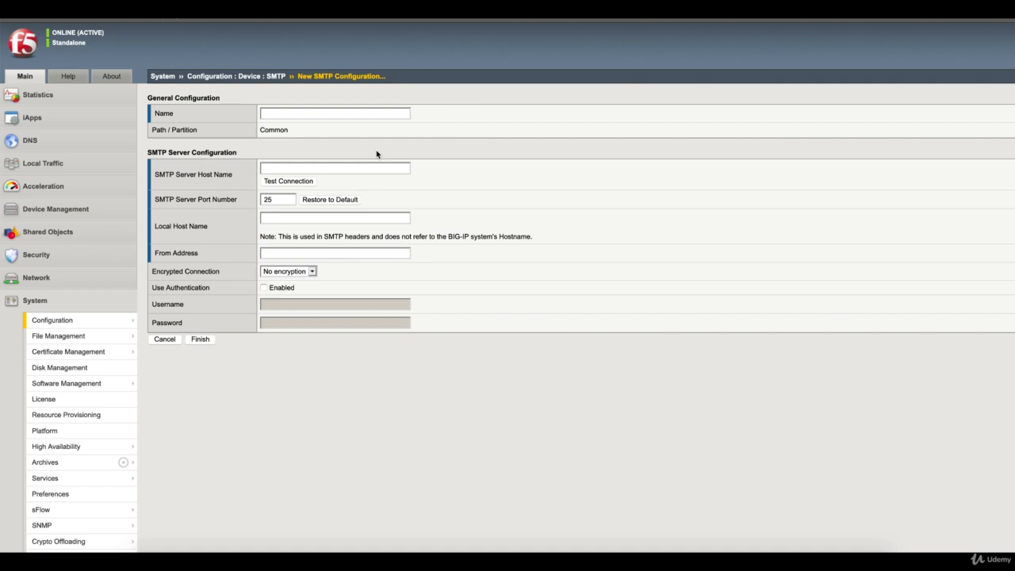
Step: Cancel the new SMTP form and go to the Device SSHD settings page
click(166, 341)
mouse_move(213, 102)
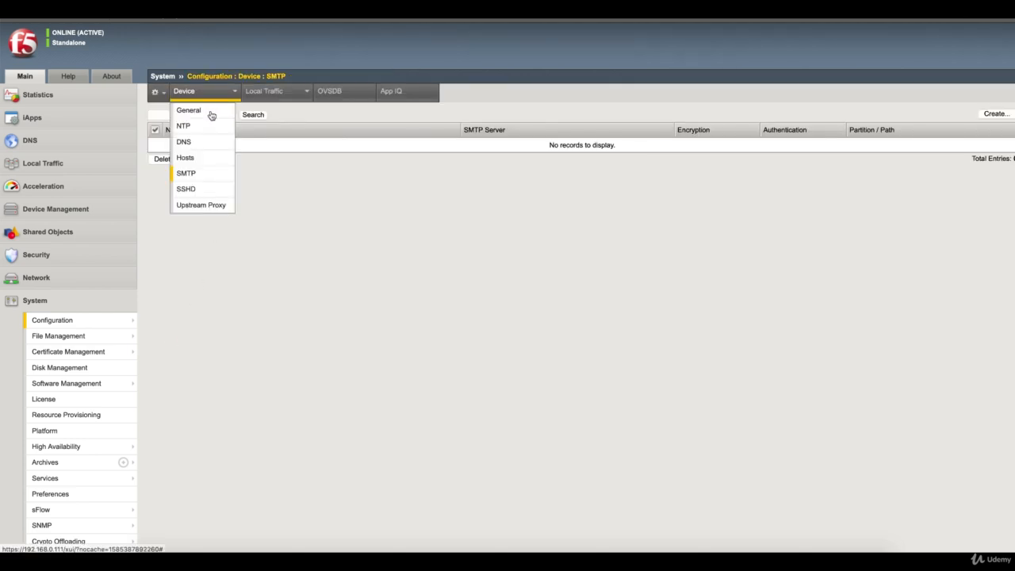
click(204, 194)
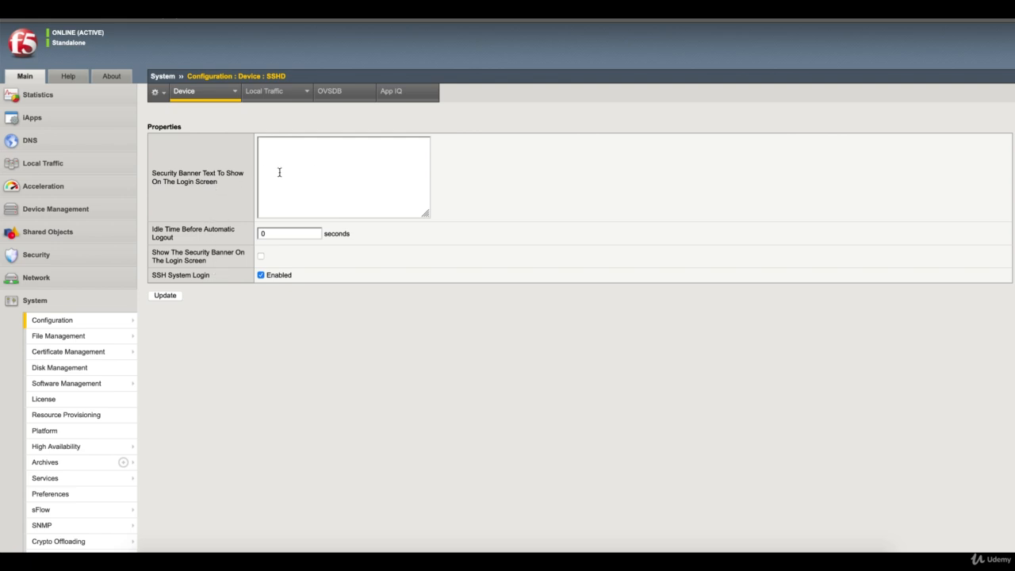
Step: Set a critical-system, disconnect-if-unauthorized SSH banner, enable it on the login screen, and update
text(This is the Banner for SSH ACC)
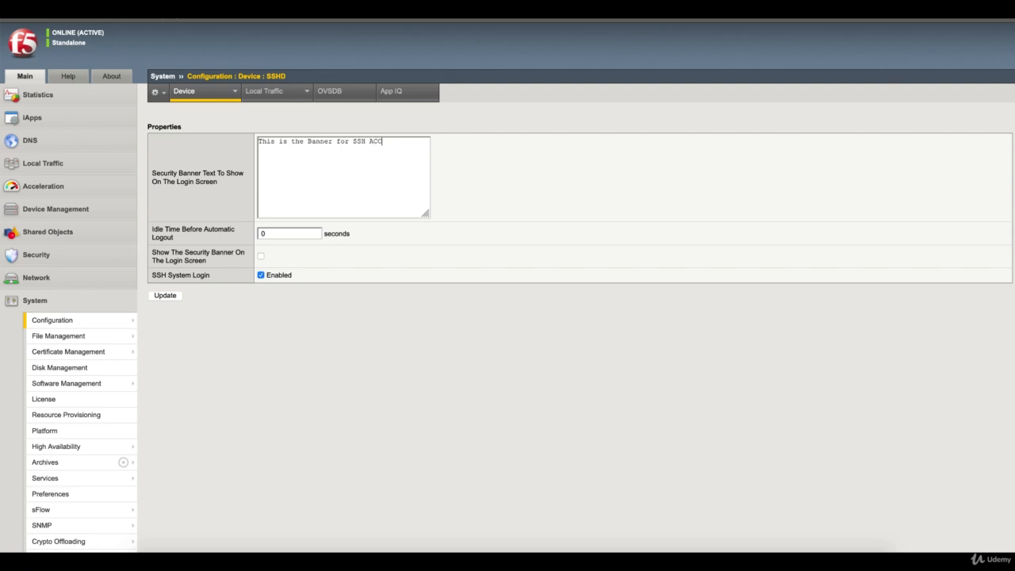
text(ESS  this is critical system)
key(Return)
key(Return)
text(if you are not au)
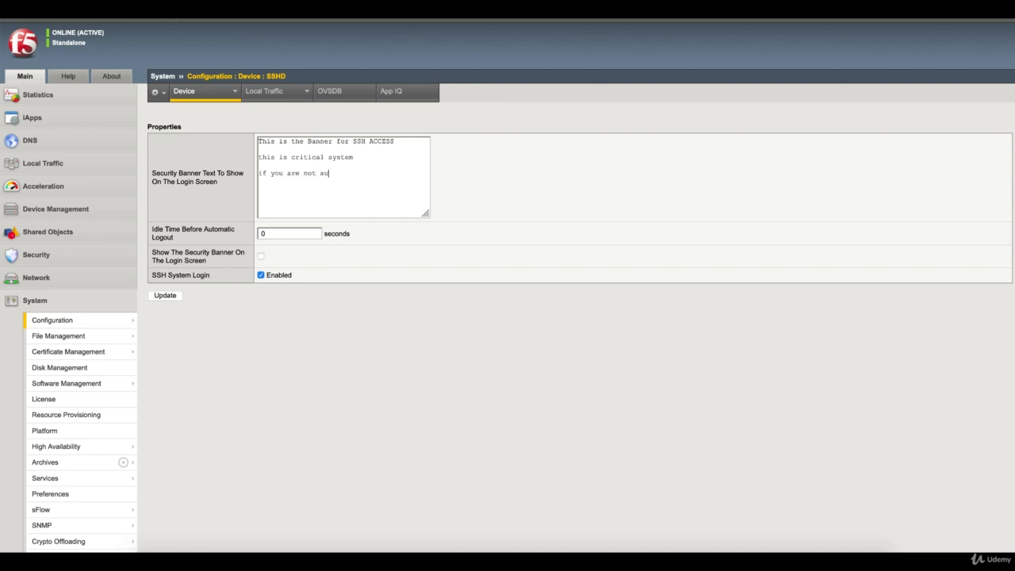
text(throized)
key(BackSpace)
key(BackSpace)
key(BackSpace)
key(BackSpace)
text(rized please disconnect immediately)
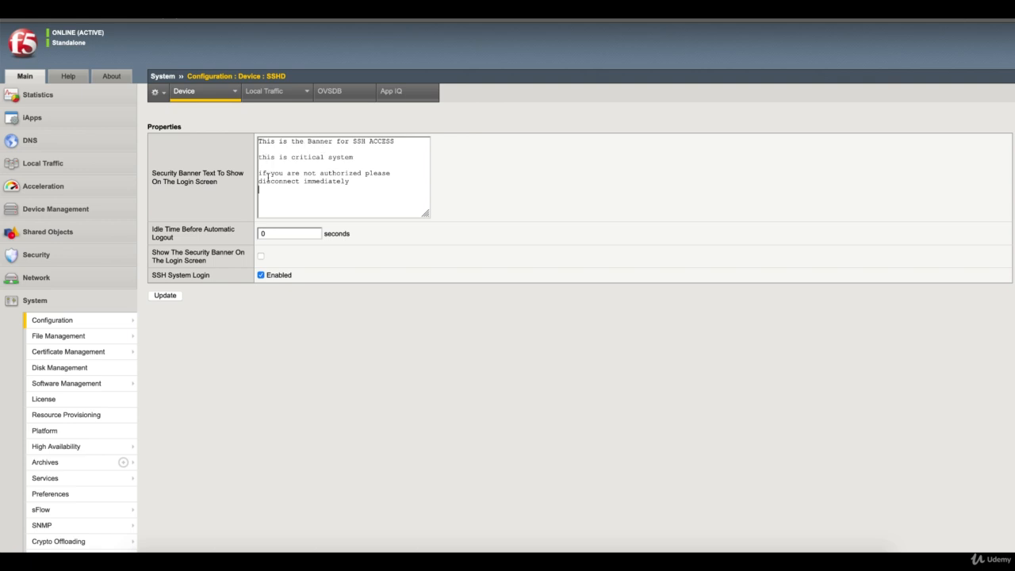
key(Return)
click(260, 256)
click(171, 298)
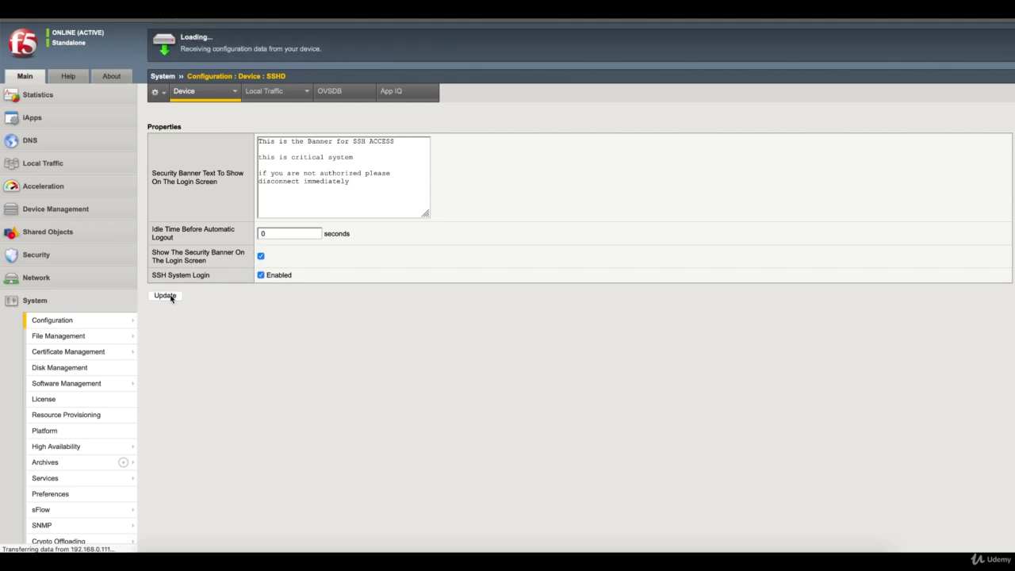
Step: Disconnect the SecureCRT session and reconnect to 192.168.0.111 to see the new SSH banner
click(653, 557)
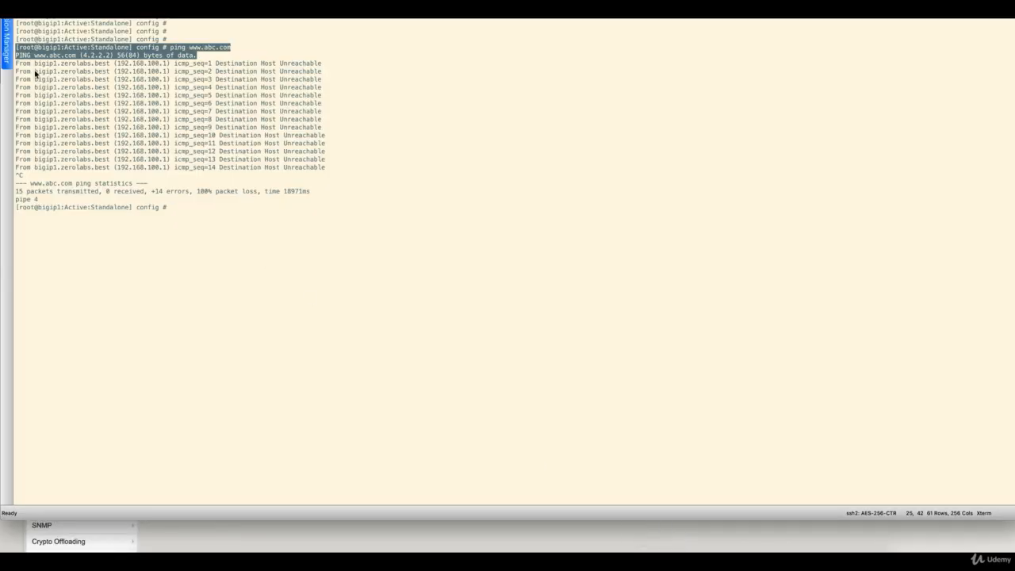
right_click(48, 20)
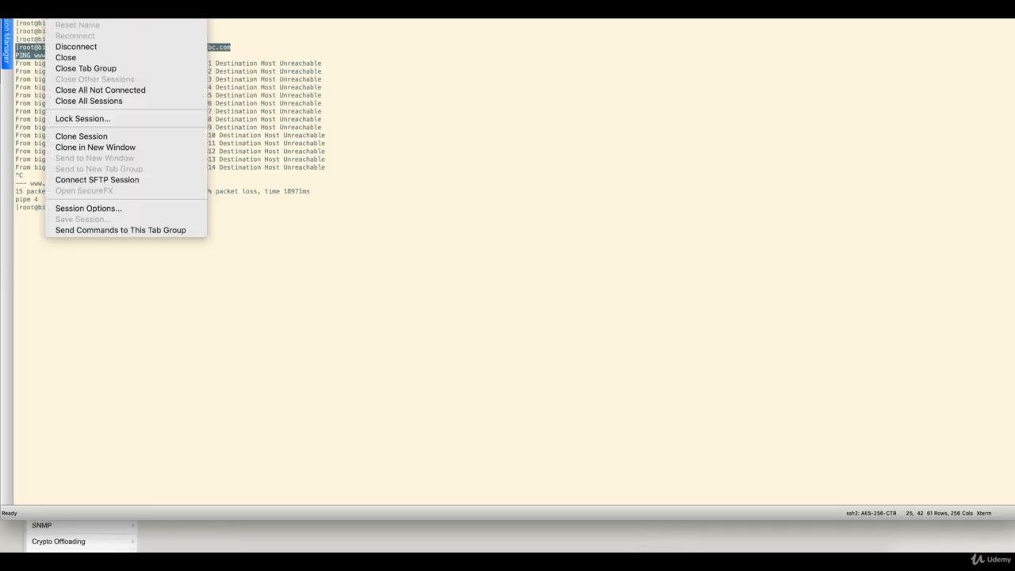
click(90, 47)
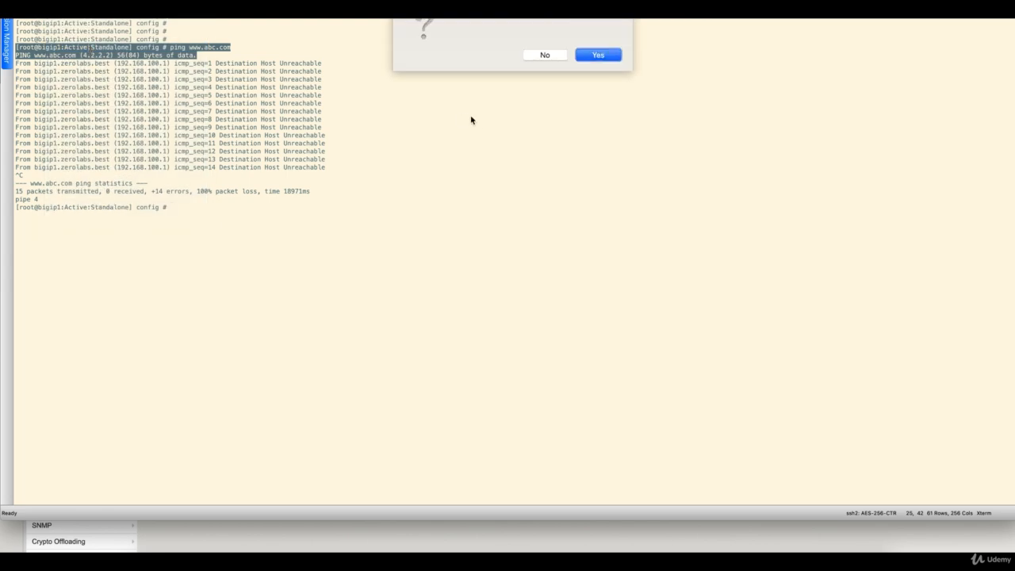
click(600, 57)
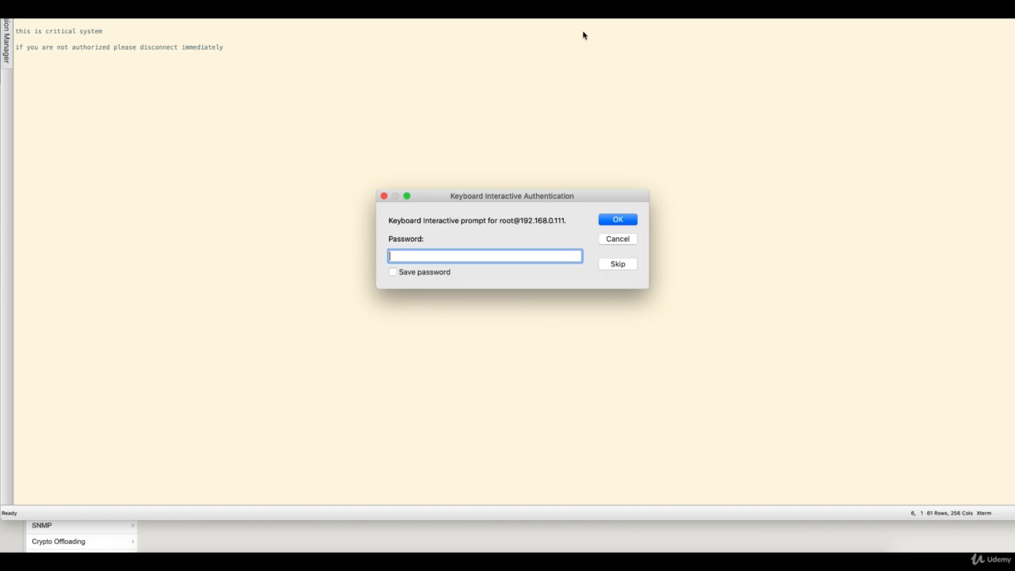
mouse_move(576, 4)
mouse_down()
mouse_move(582, 28)
mouse_move(581, 16)
mouse_up()
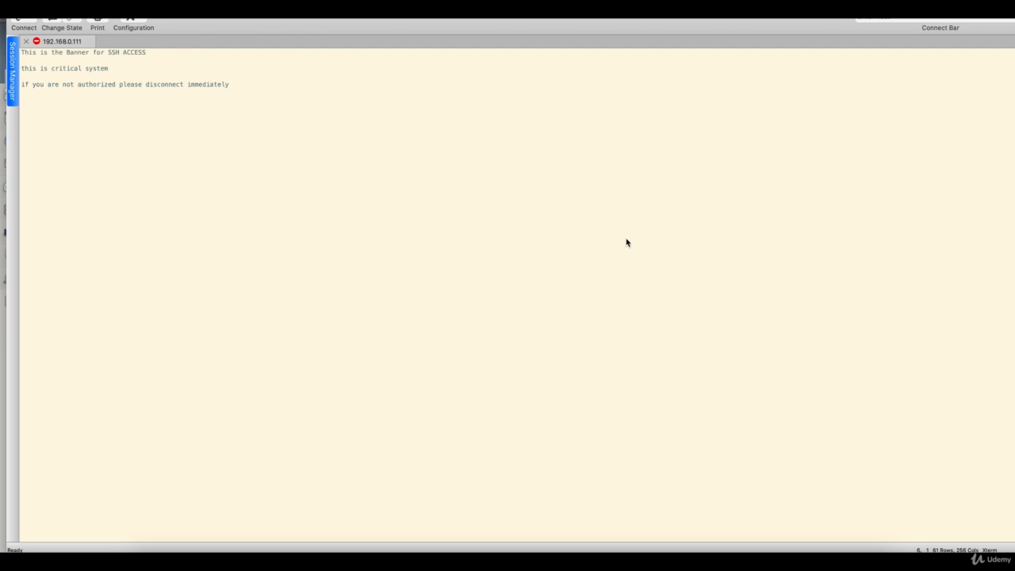
key(super+Tab)
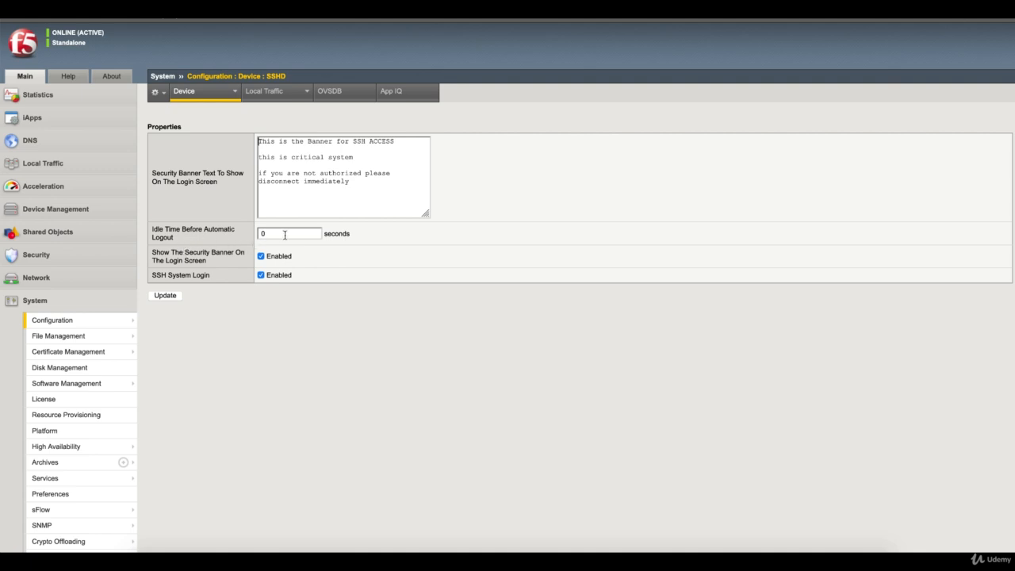
Step: Replace the SSHD idle time before automatic logout with 15 seconds and update
drag(285, 235, 257, 234)
text(15)
click(175, 299)
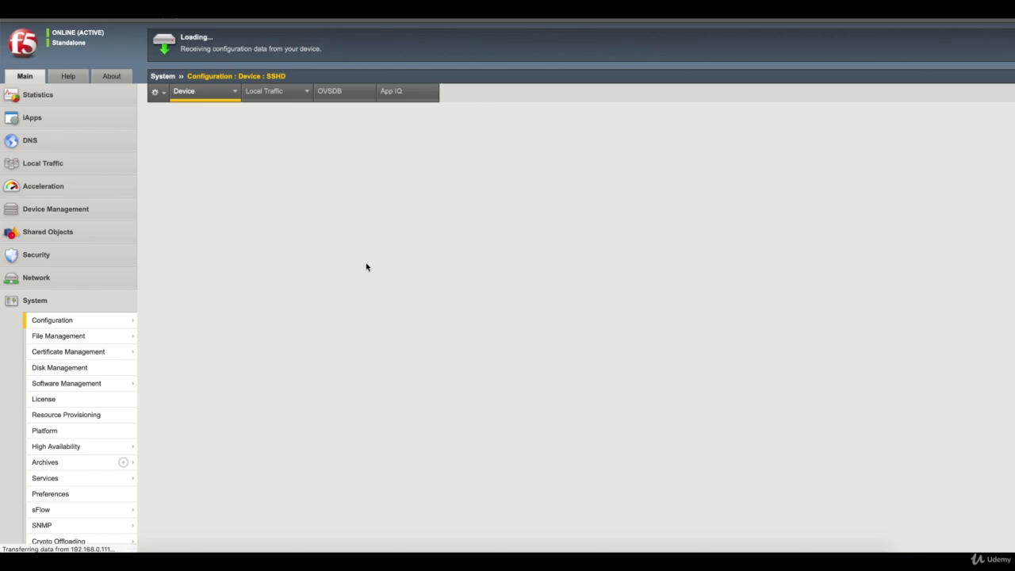
Step: Reconnect the bigip1 SSH session in SecureCRT and log in, with the banner shown
click(652, 550)
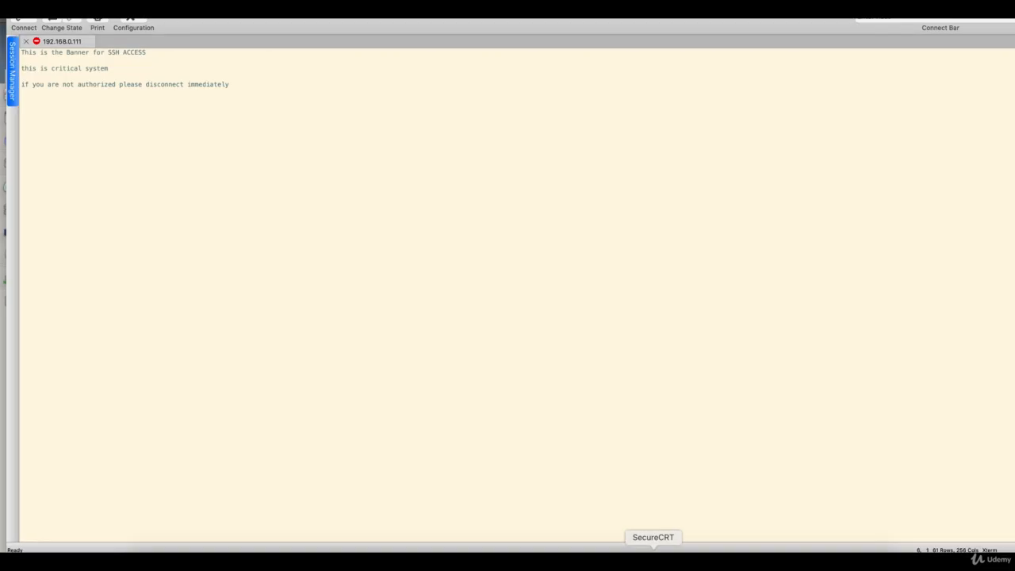
key(Return)
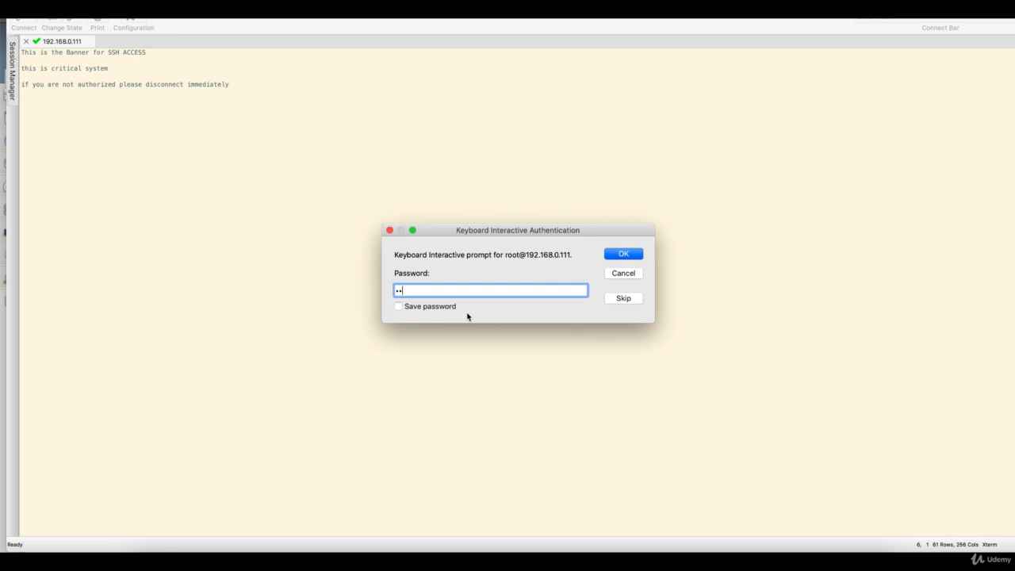
key(Return)
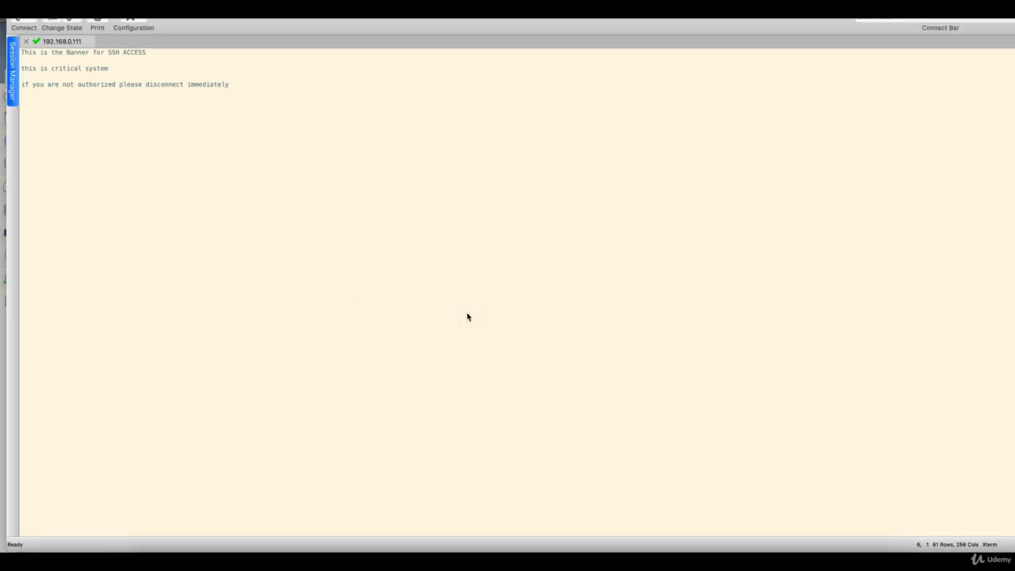
key(Return)
key(Return)
key(Return)
key(Return)
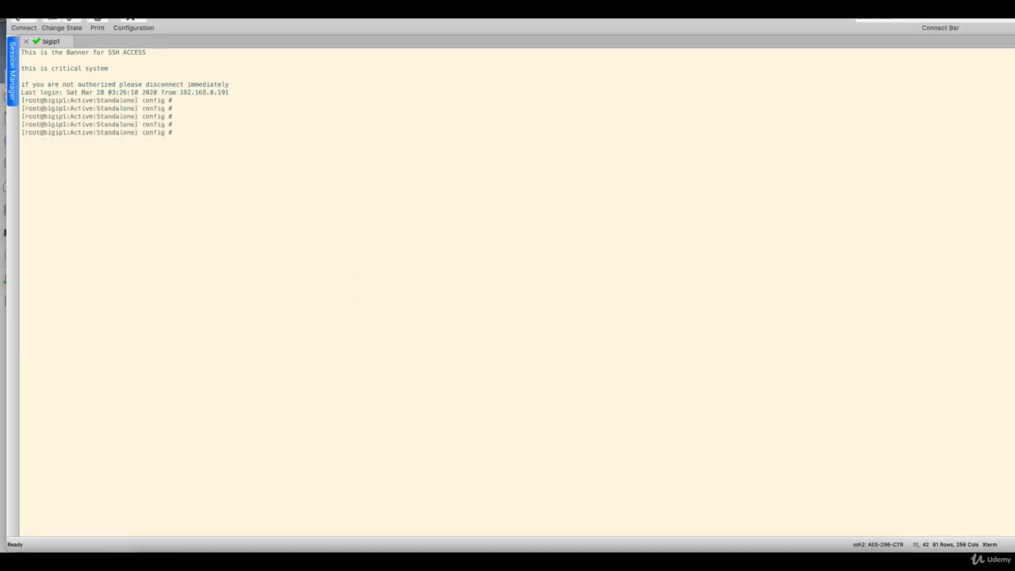
key(Return)
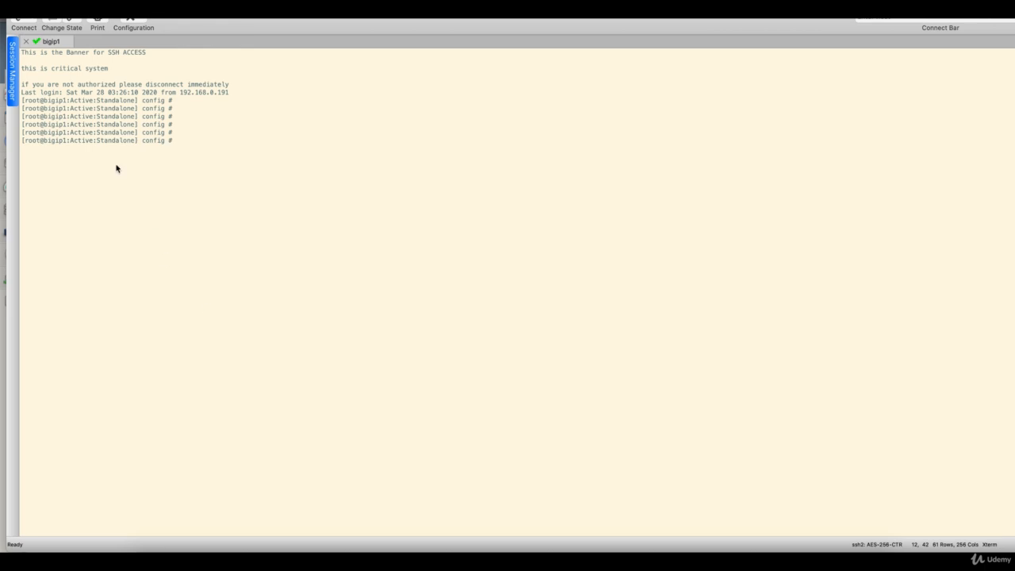
Step: Let the idle session auto-logout, then reconnect to 192.168.0.111
drag(46, 141, 175, 143)
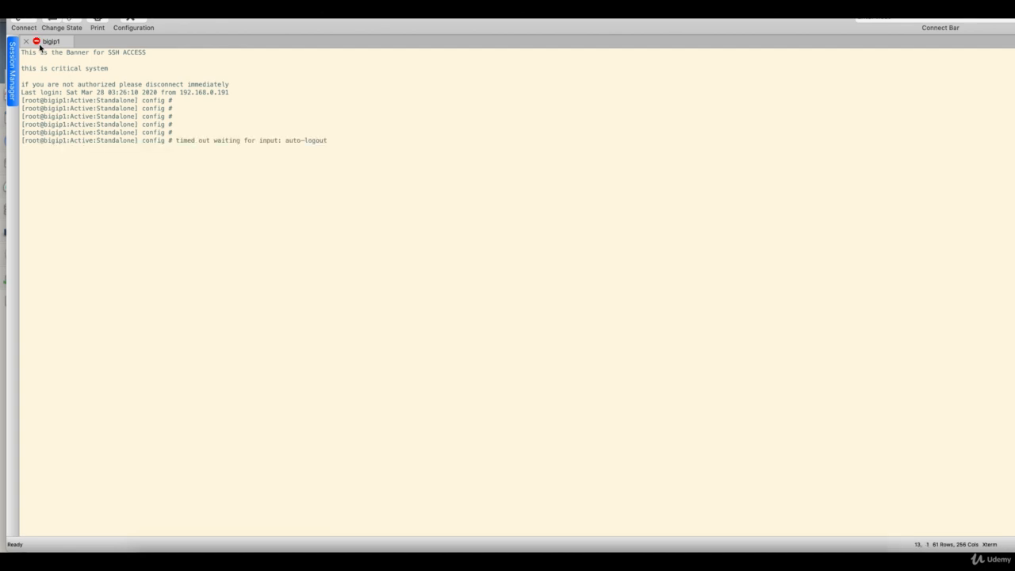
click(245, 181)
key(Return)
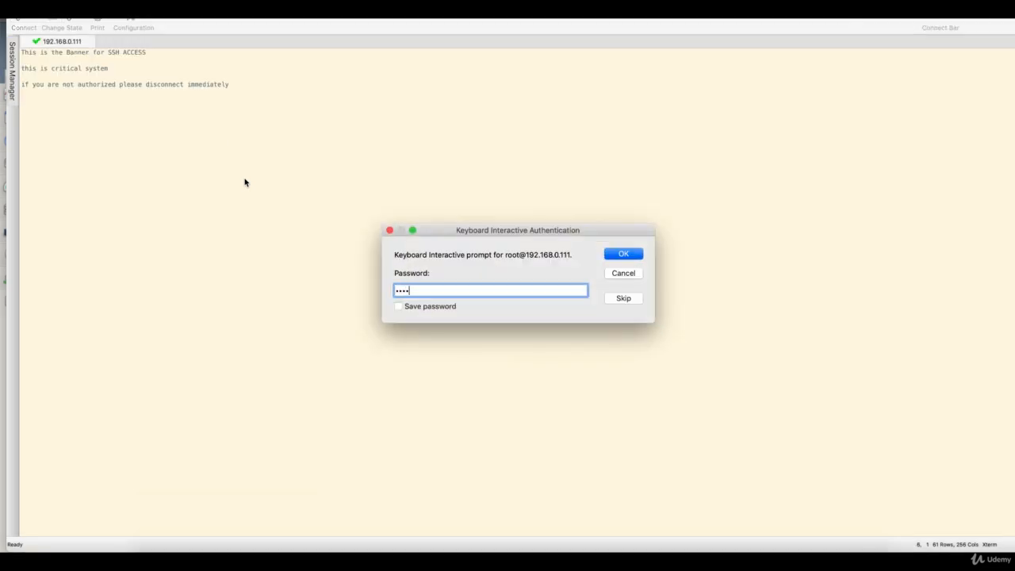
Step: Log back in with the root password and start tmsh at the prompt
key(Return)
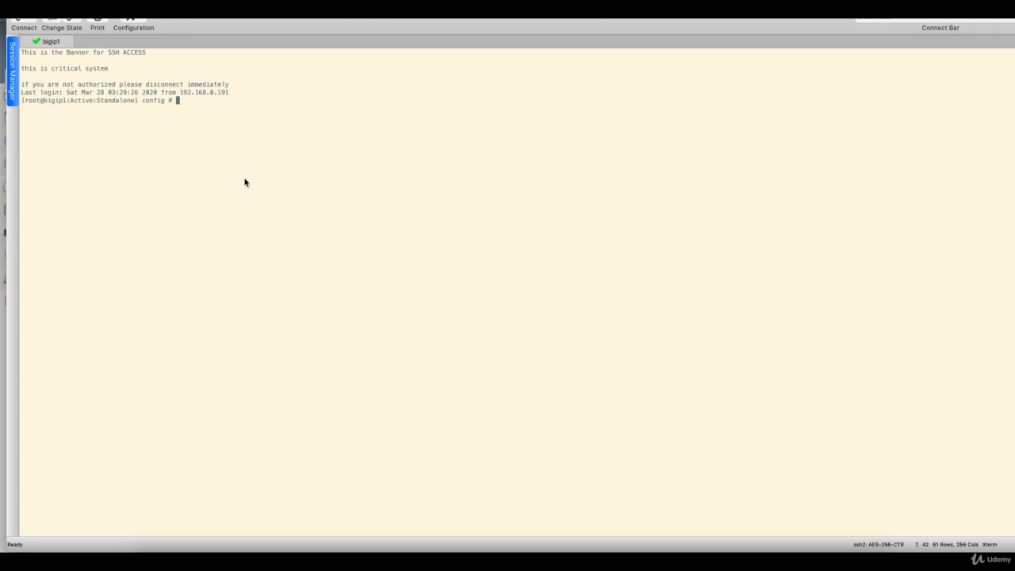
key(Return)
text(tmsh)
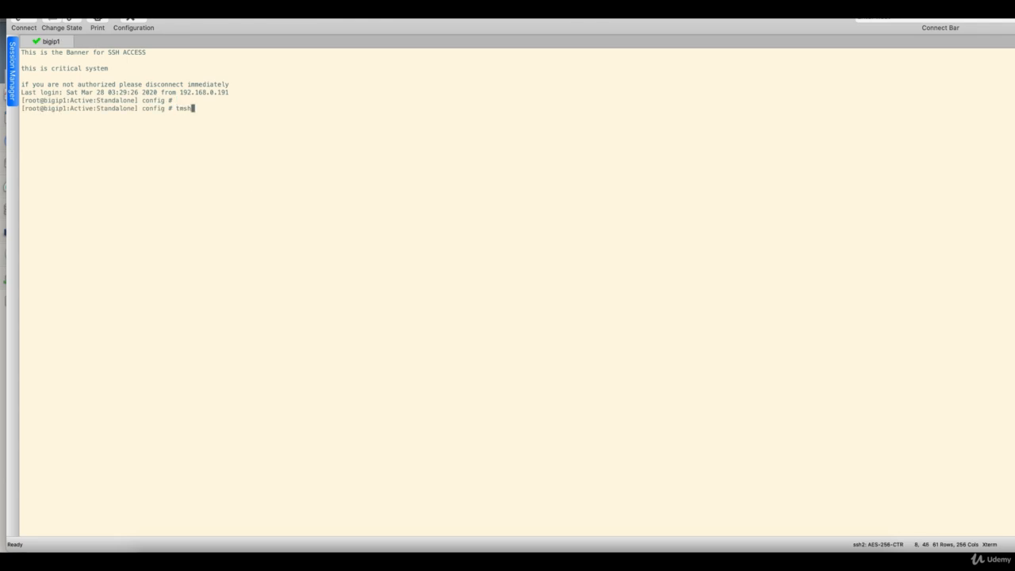
key(Return)
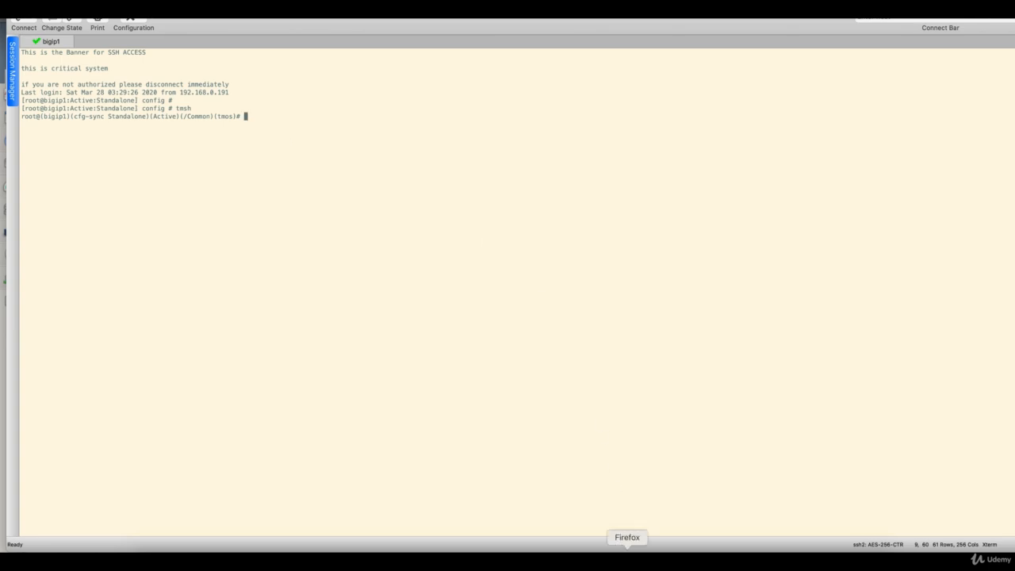
Step: Check the SSHD page in Firefox, return to SecureCRT, then bring up PowerPoint
click(627, 547)
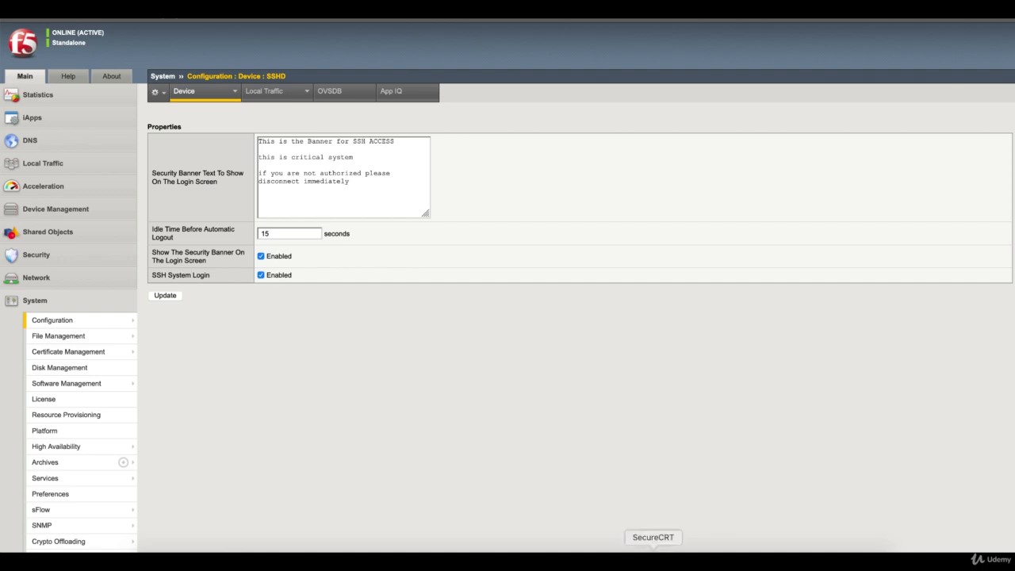
click(653, 547)
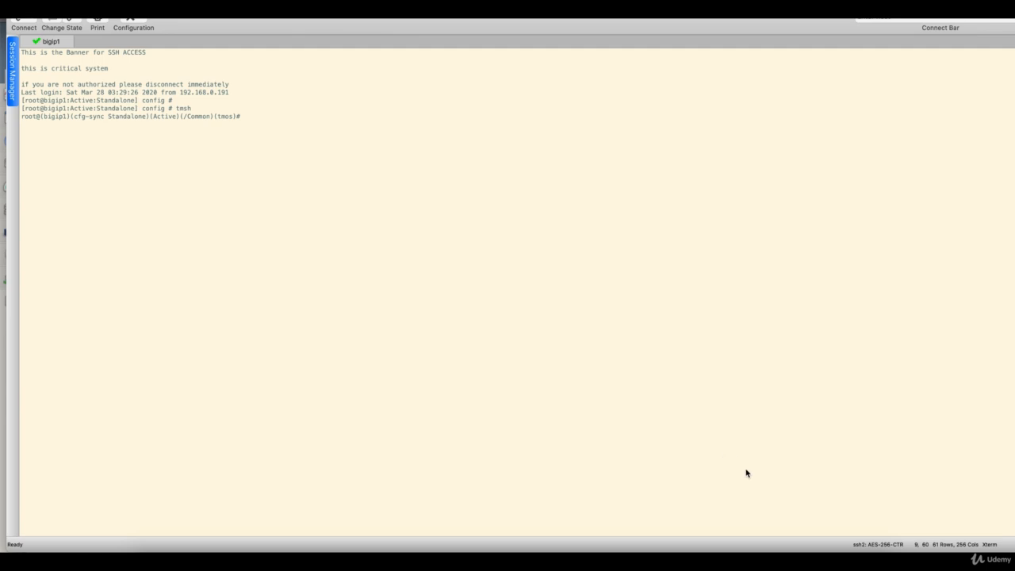
click(780, 550)
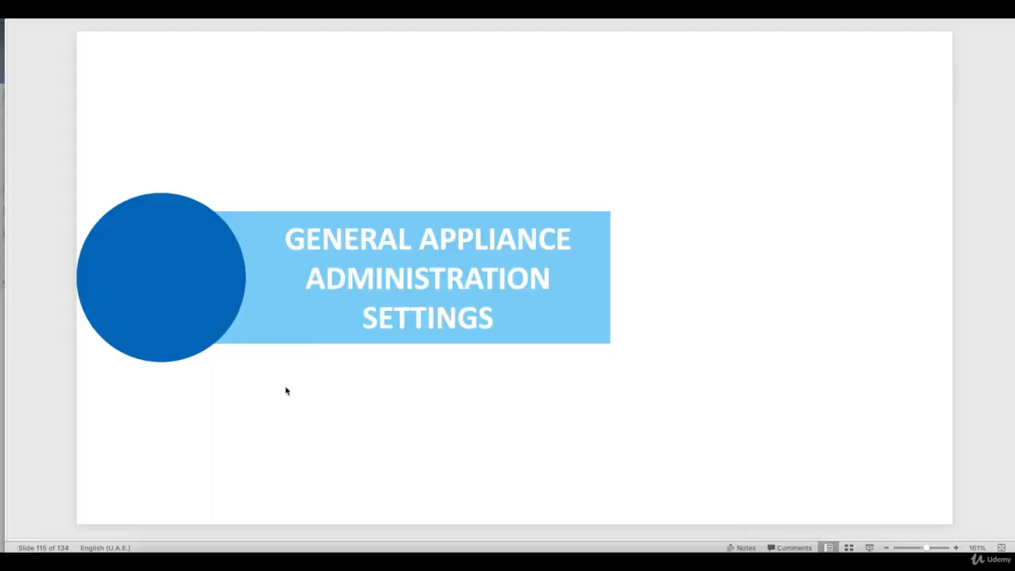
Step: Advance to the SSHD configuration slide and highlight 'TMSH IDLE Timeout'
key(Down)
key(Down)
key(Down)
key(Down)
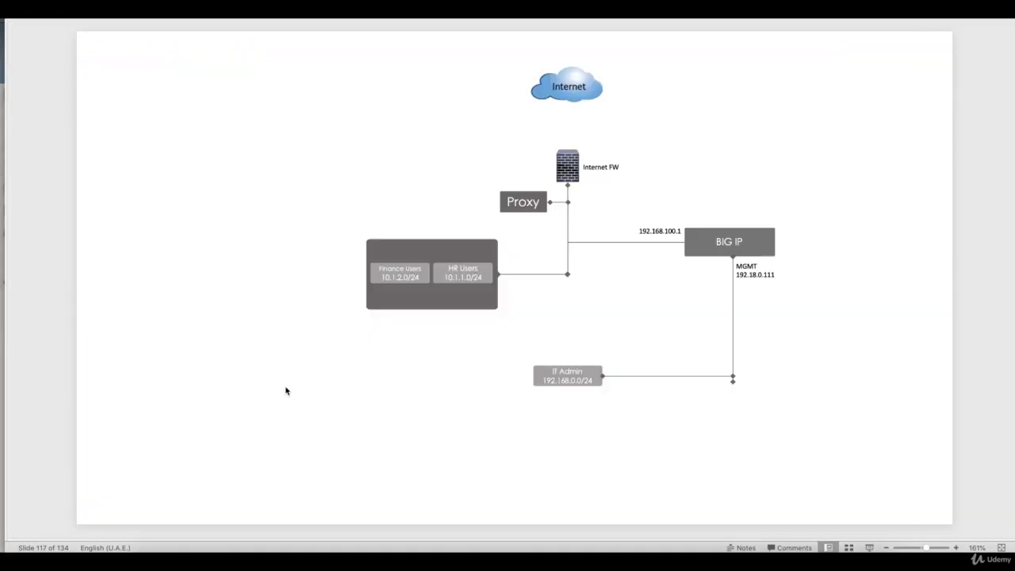
key(Down)
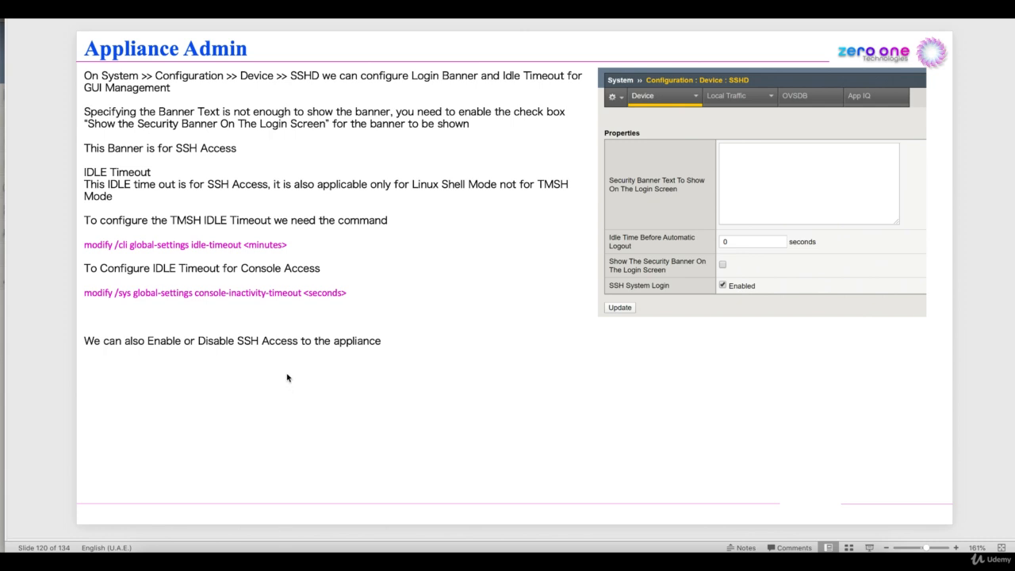
click(172, 220)
drag(172, 220, 276, 221)
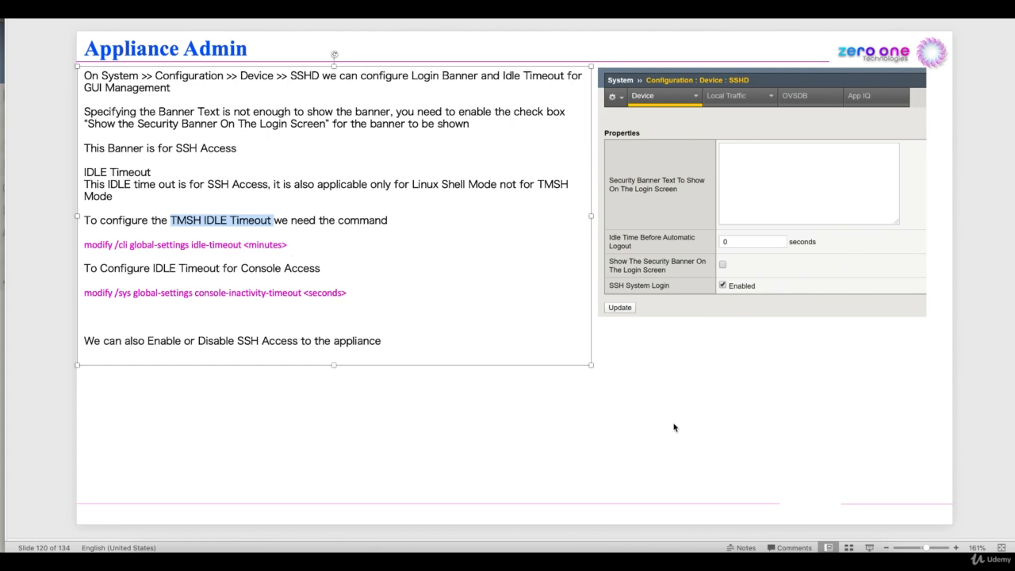
click(688, 461)
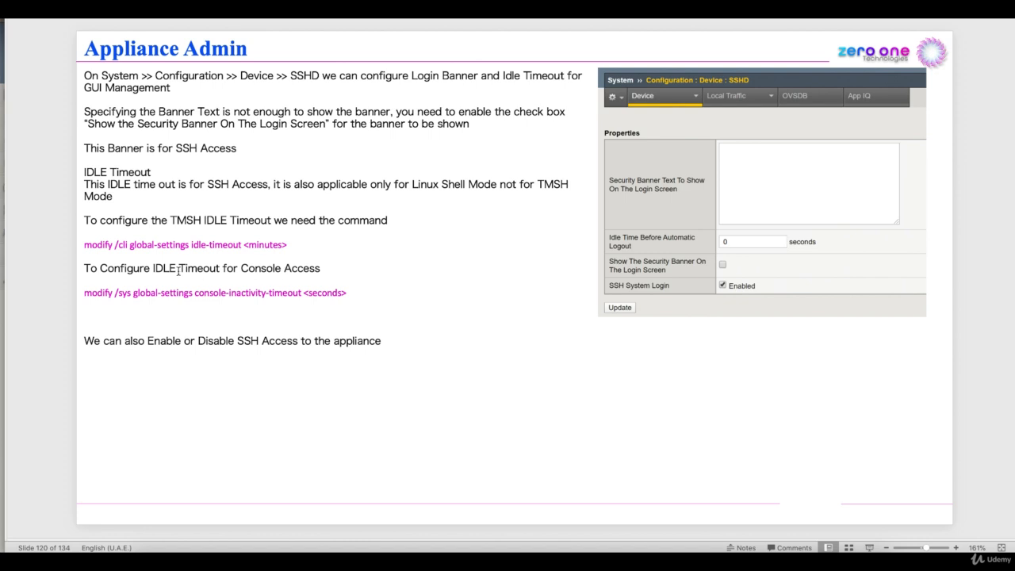
Step: Highlight the console idle timeout phrase, then move to slide 121 on GUI idle timeout
drag(144, 271, 295, 270)
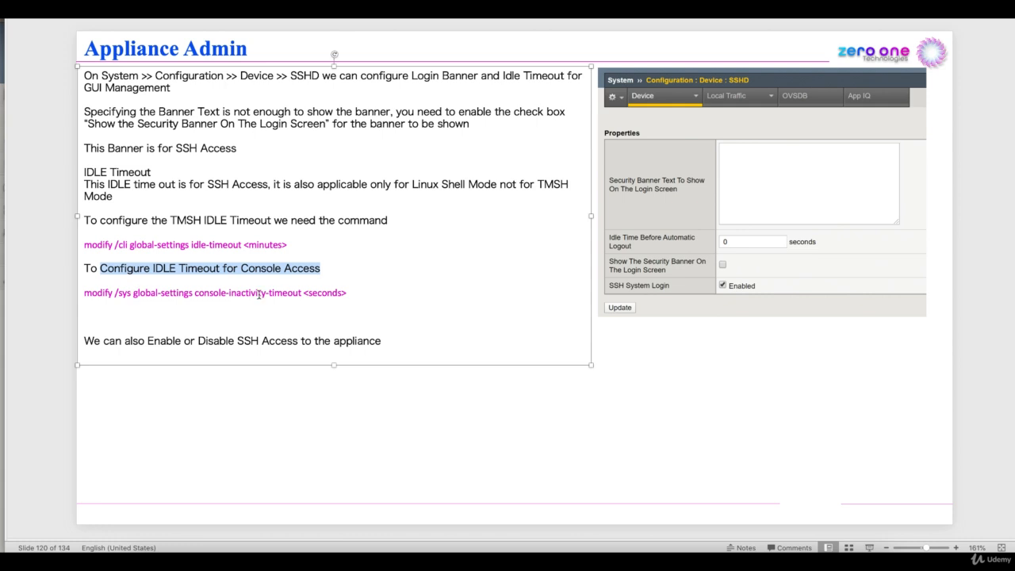
click(410, 426)
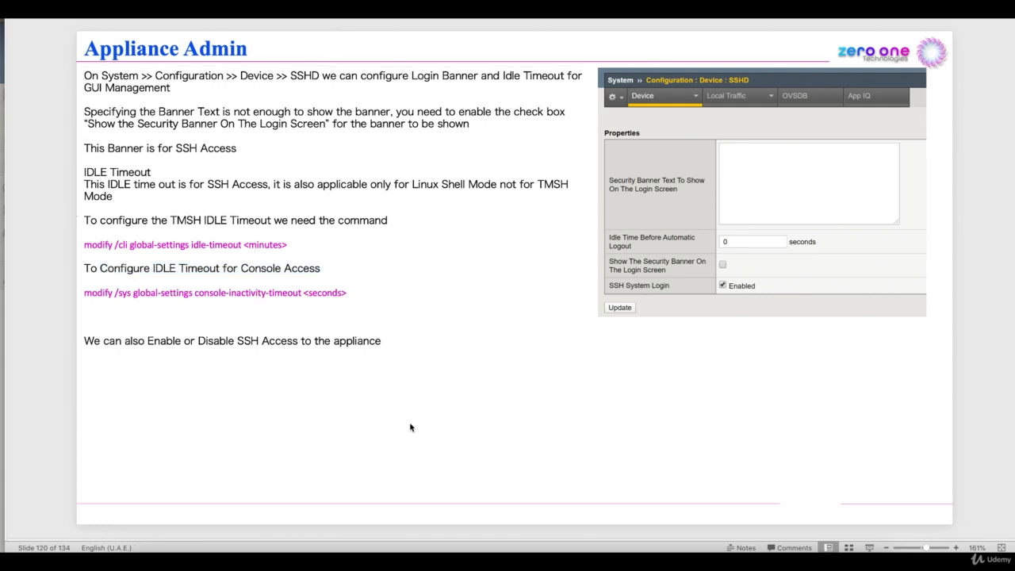
click(653, 425)
key(Down)
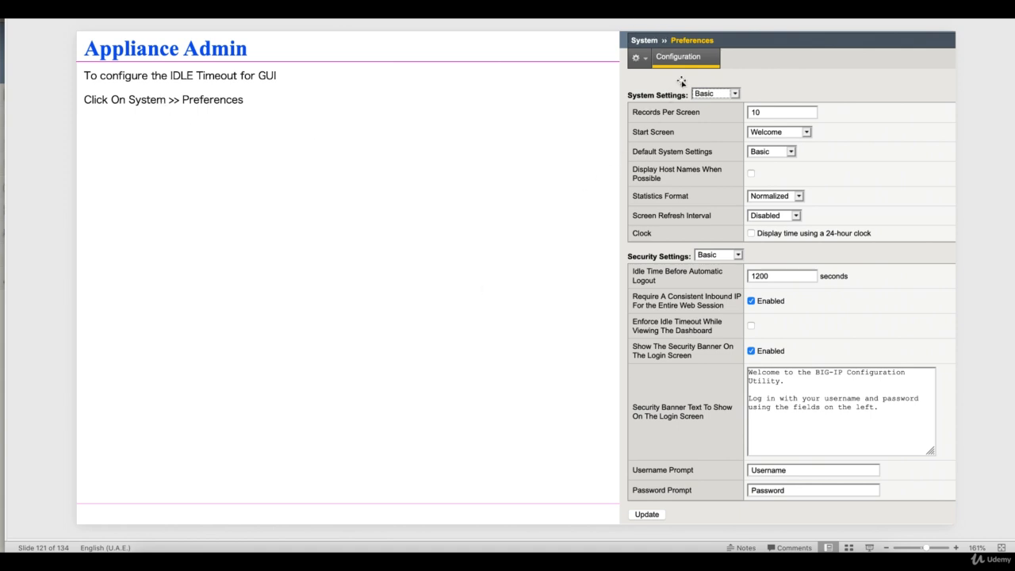
Step: Turn off Show The Security Banner, set SSHD idle time to 0, and update
click(627, 549)
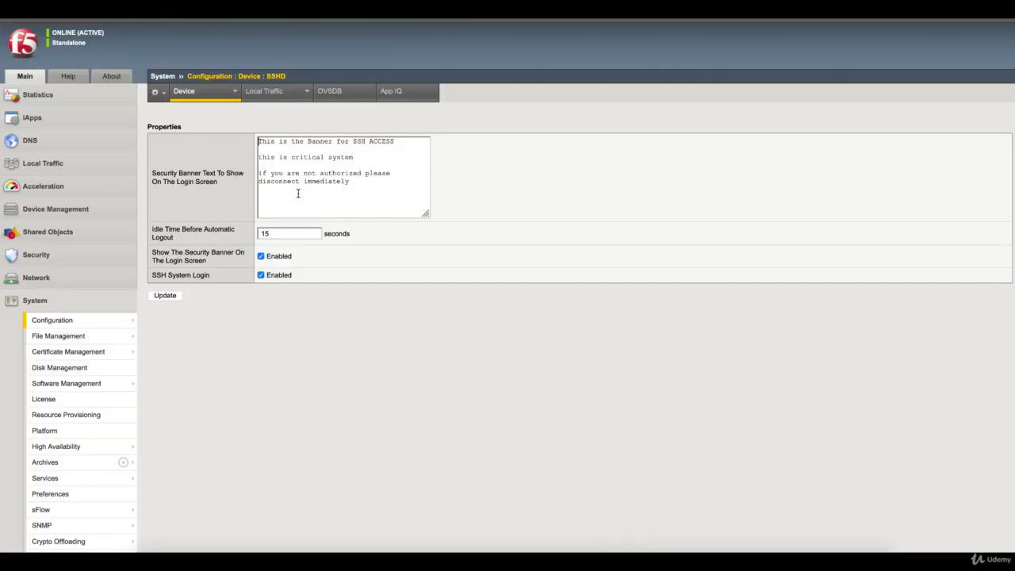
click(261, 256)
double_click(270, 233)
text(0)
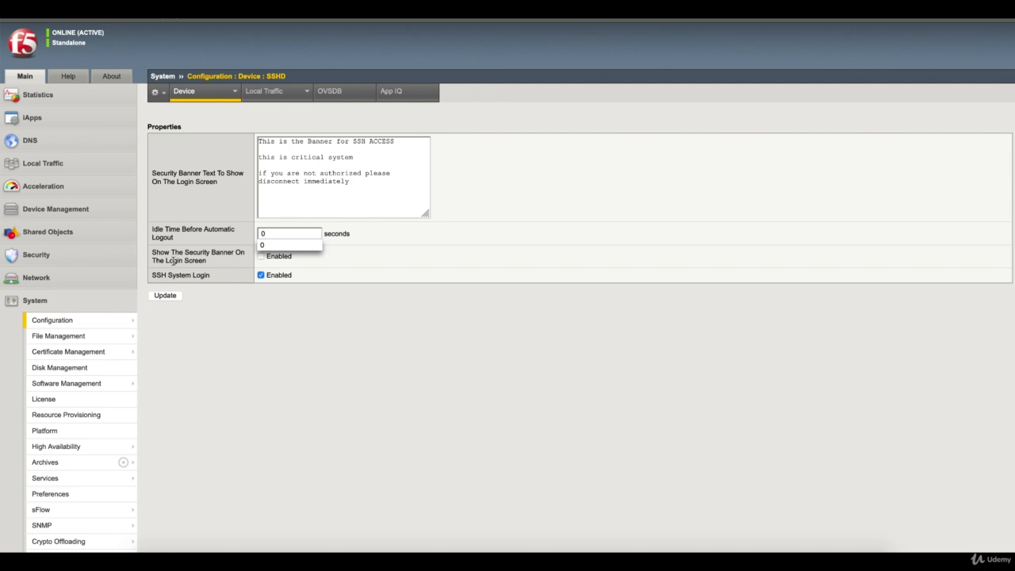
click(175, 297)
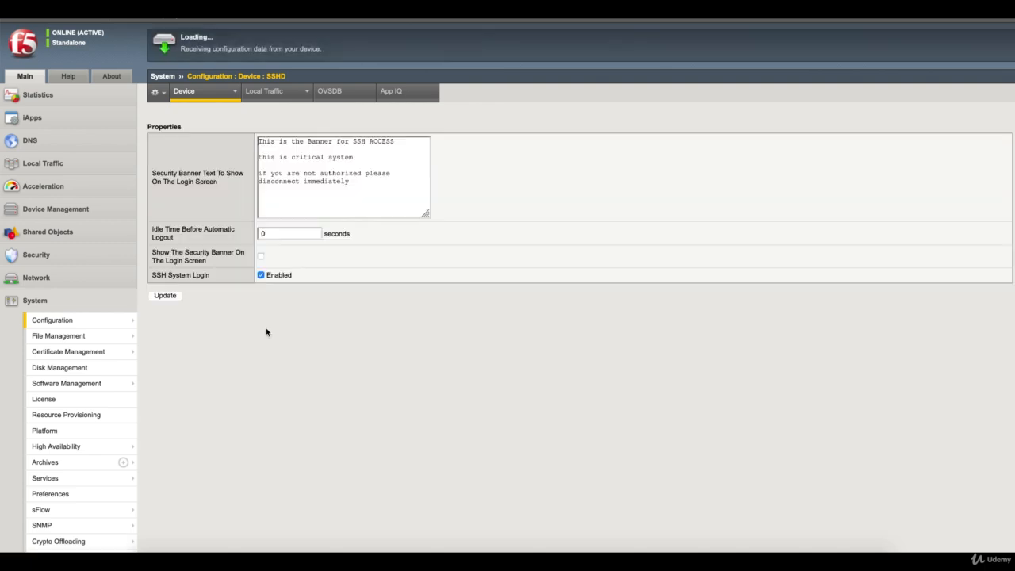
click(652, 549)
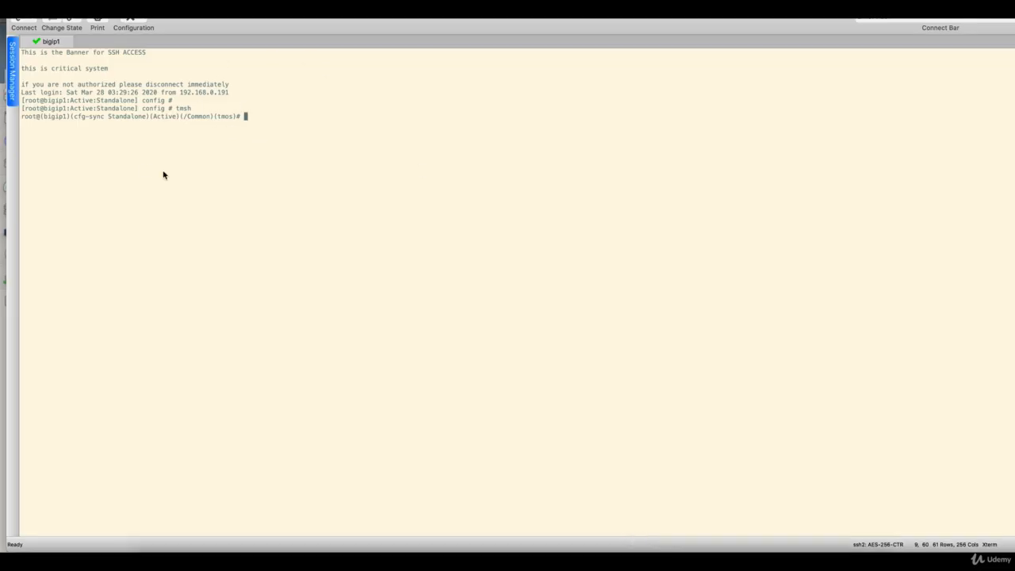
click(627, 549)
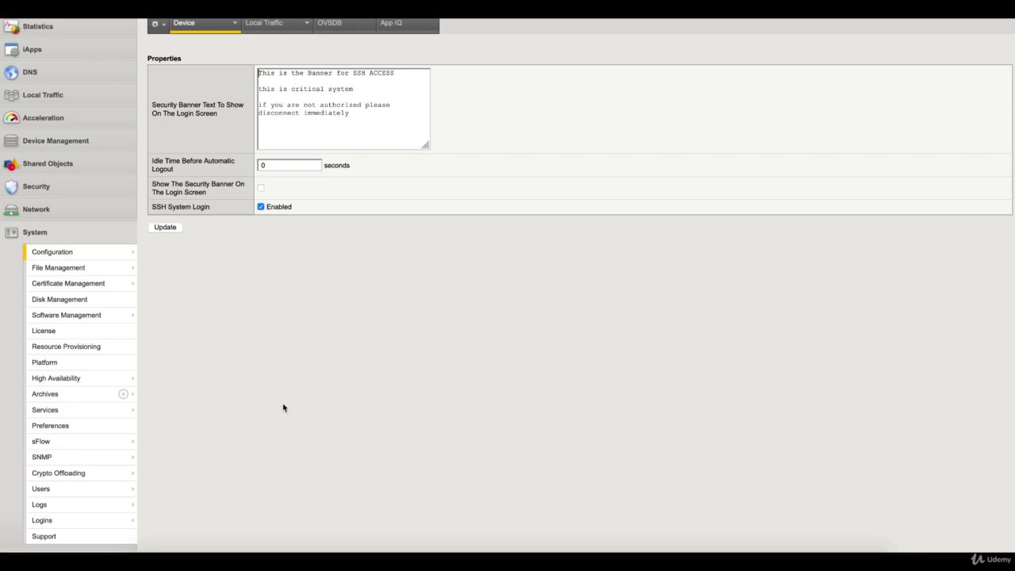
Step: Open System > Preferences and review the 1200-second GUI idle timeout and login banner text
click(97, 426)
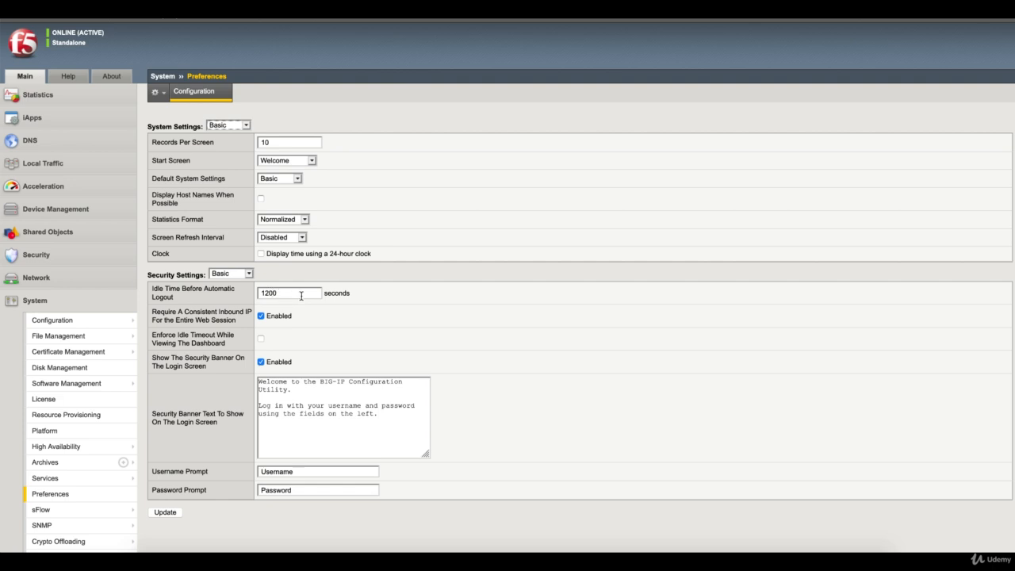
scroll(301, 296, down, 1)
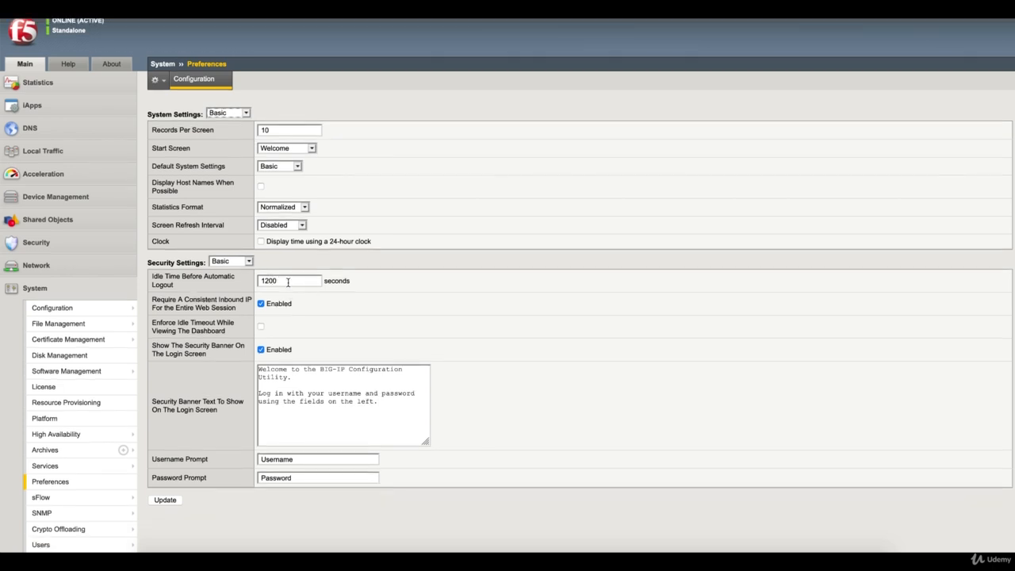
click(287, 281)
drag(394, 402, 252, 371)
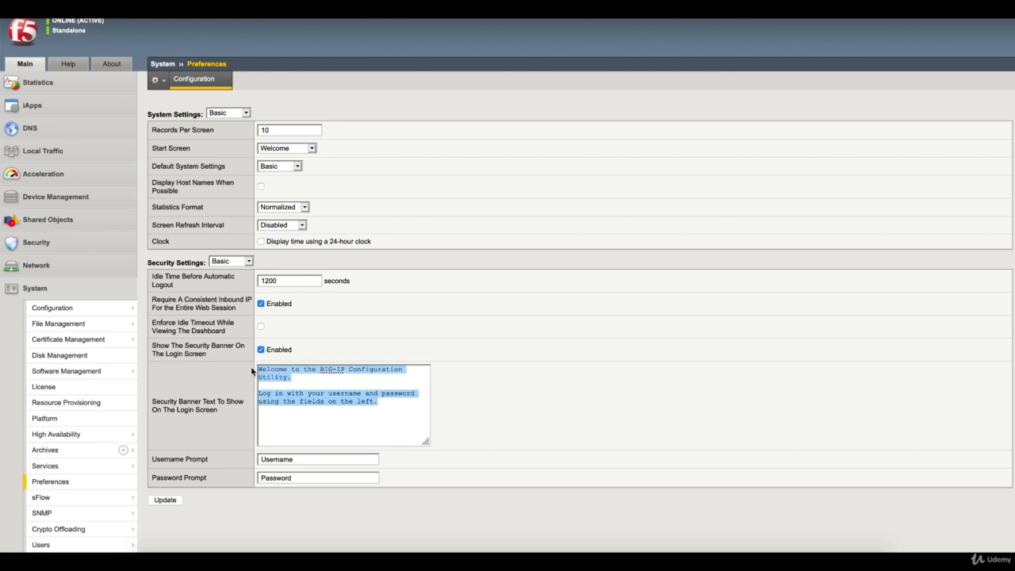
click(366, 418)
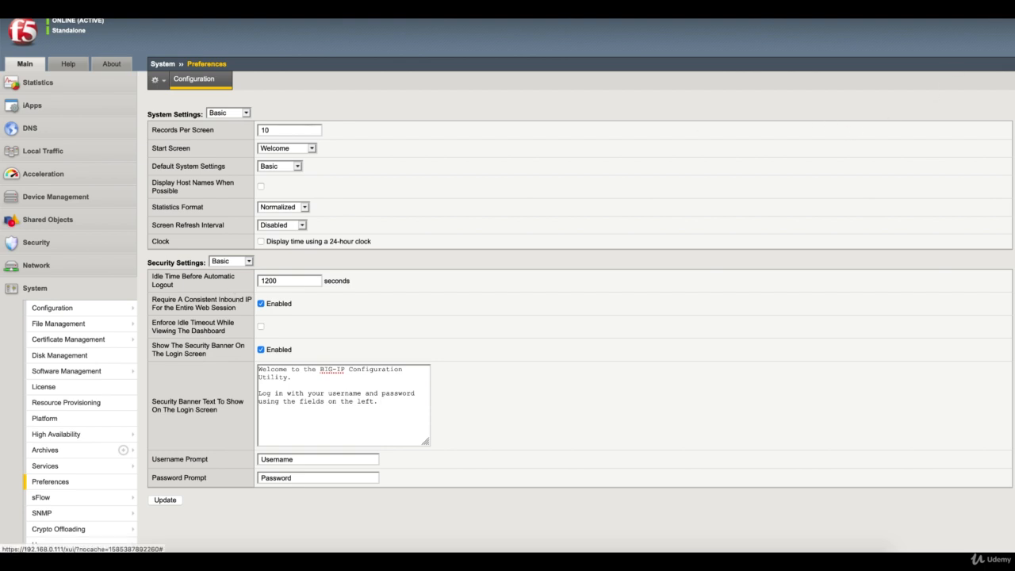
Step: Log out and point out the default welcome banner on the login page
click(993, 11)
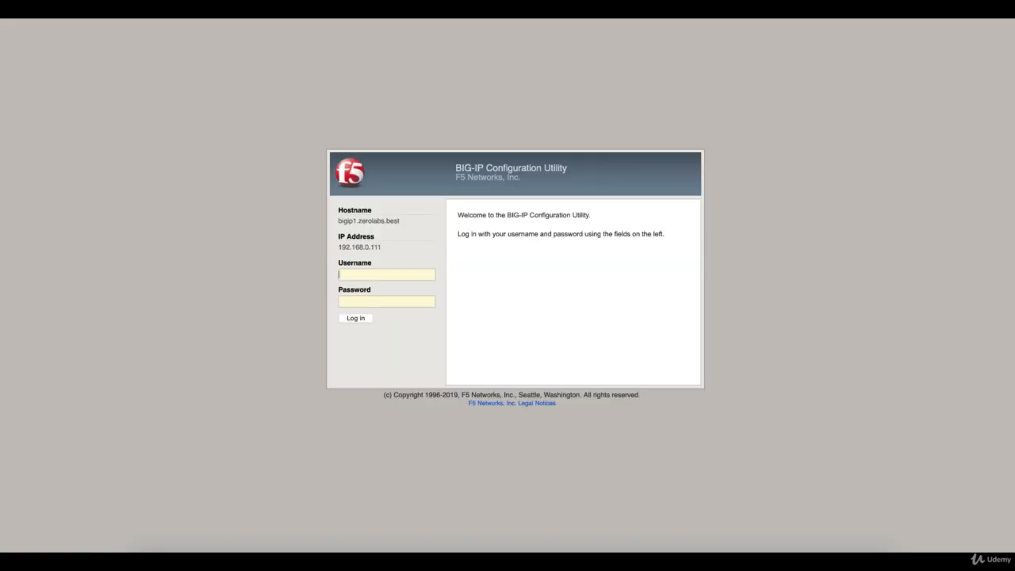
click(340, 263)
drag(341, 263, 355, 289)
drag(513, 241, 460, 215)
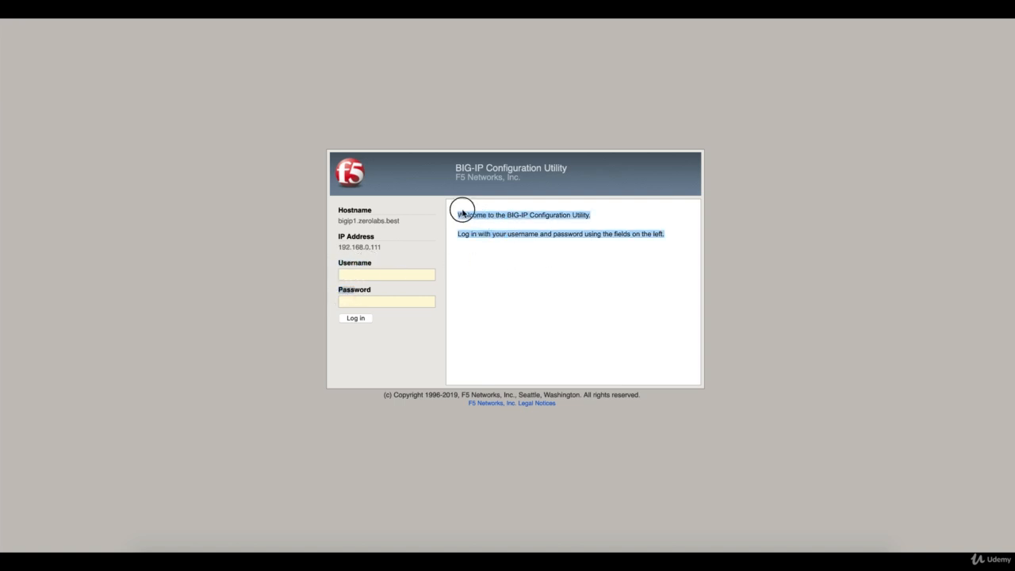
Step: Log back in as admin with the account password
click(392, 274)
text(admin)
key(Tab)
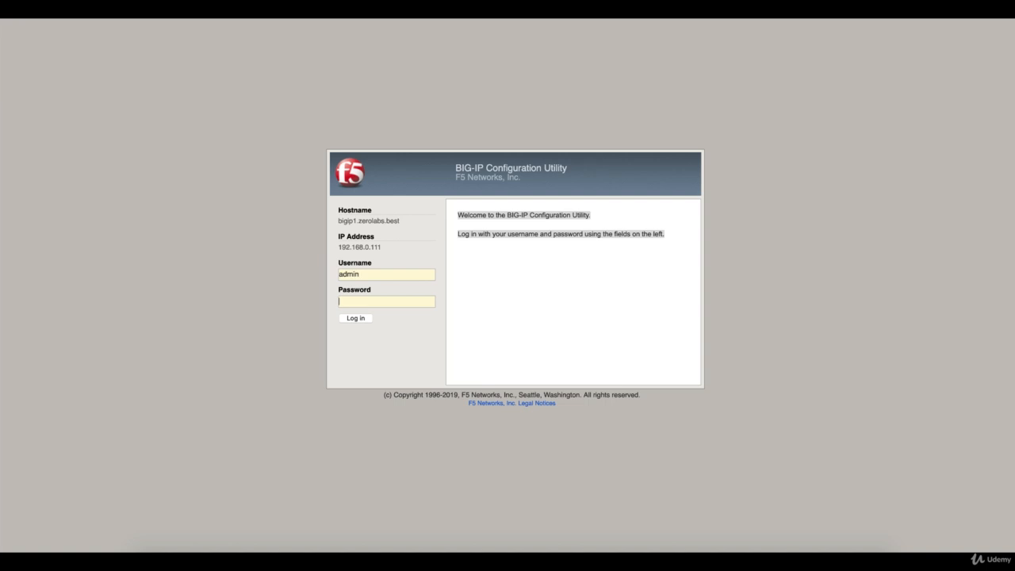
text(••••••••)
key(Return)
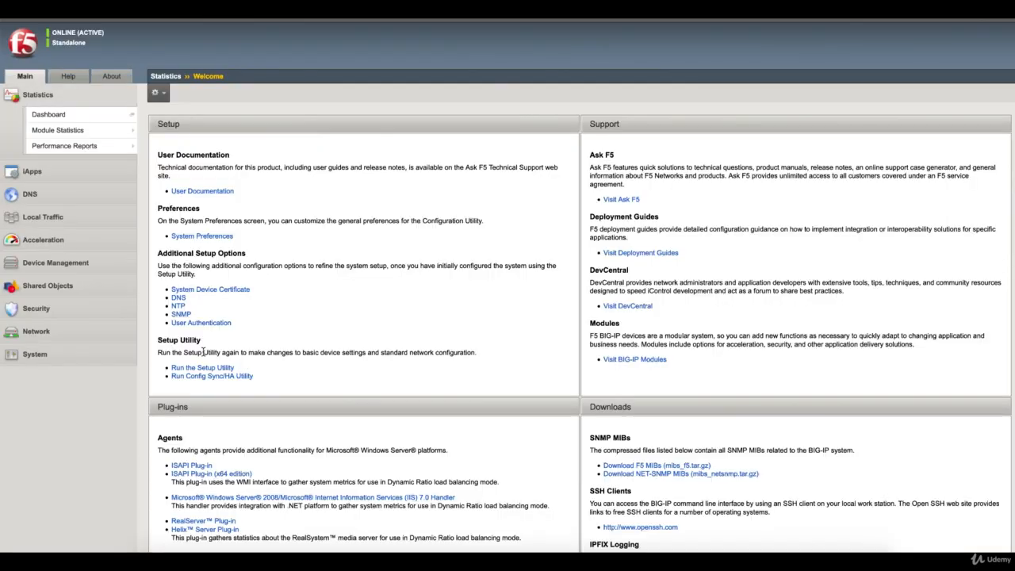
Step: In System > Preferences, append a 'Banner' line to the login-screen security banner and update
click(65, 359)
scroll(80, 499, down, 1)
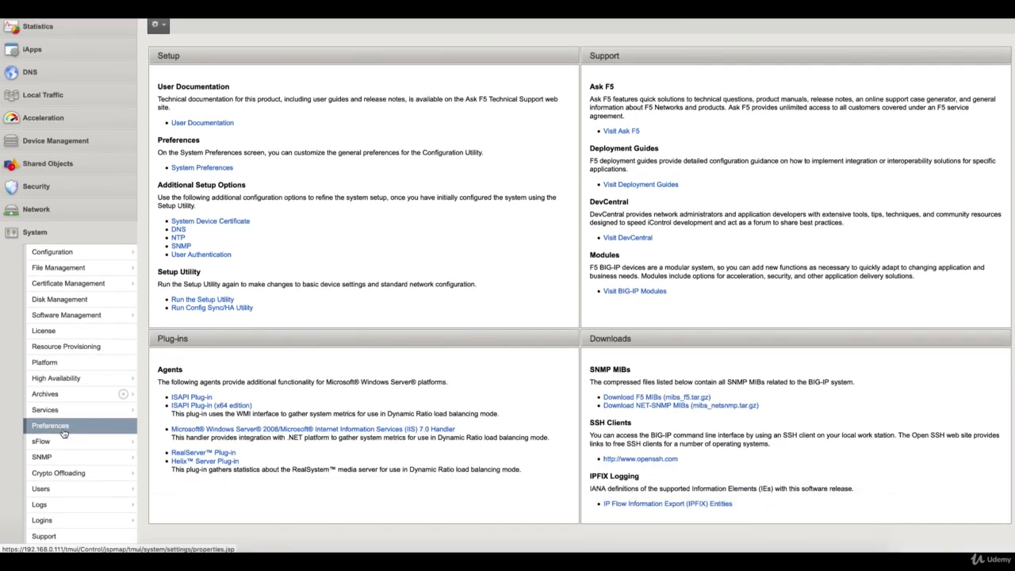
click(79, 426)
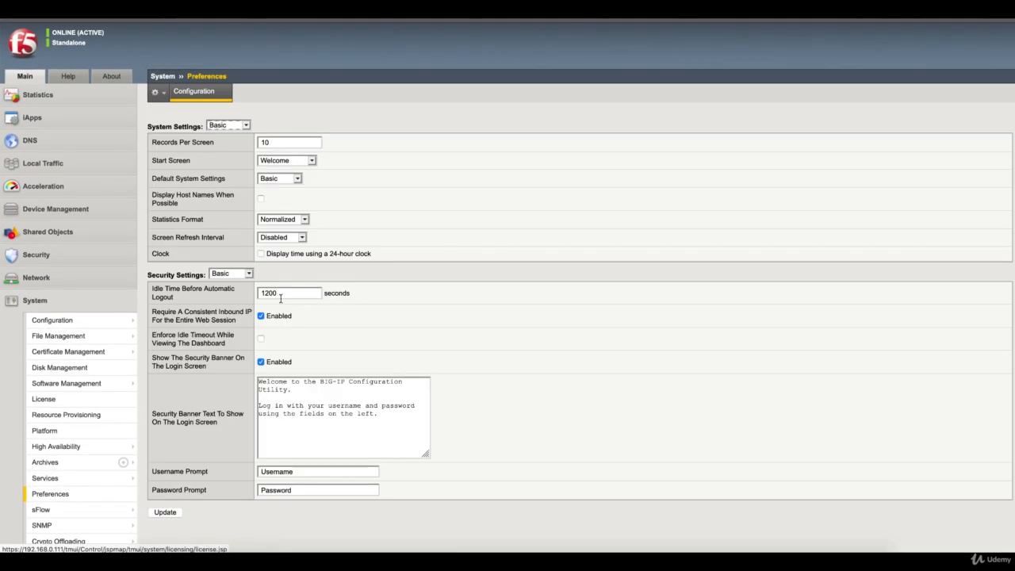
click(394, 417)
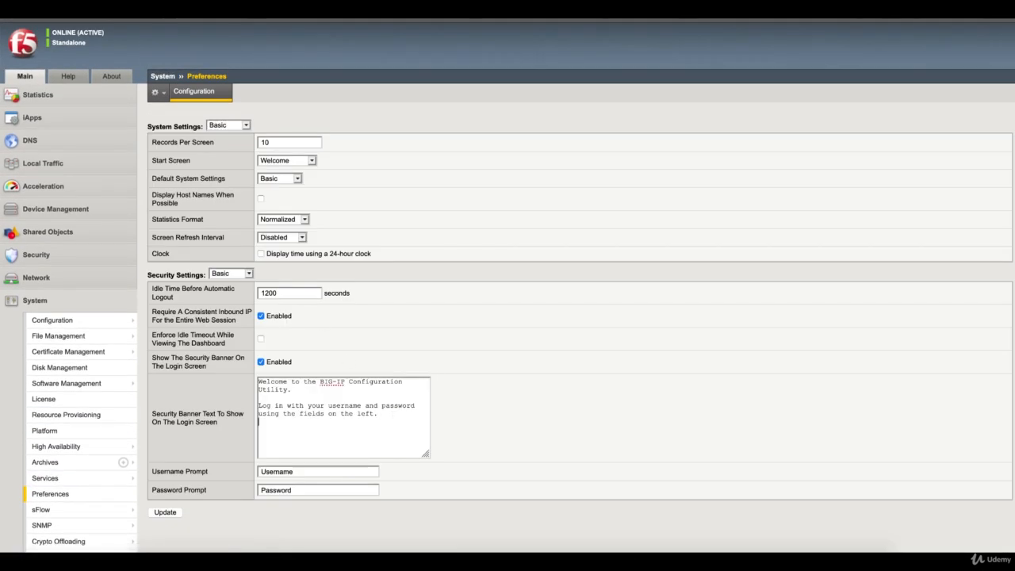
text(BAnnernner)
click(168, 513)
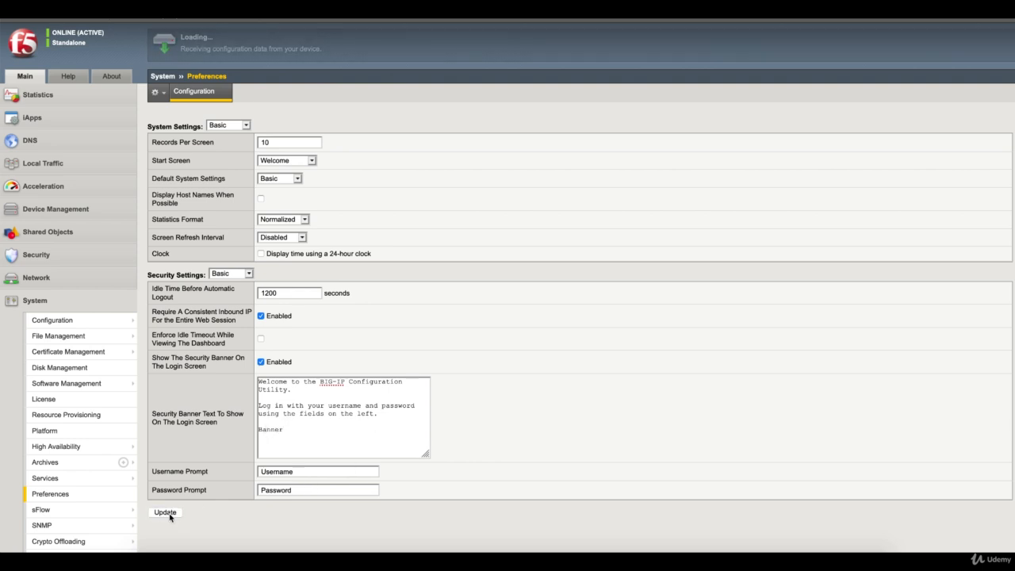
Step: Confirm the new 'Banner' line on the login page and log in again as admin
click(993, 22)
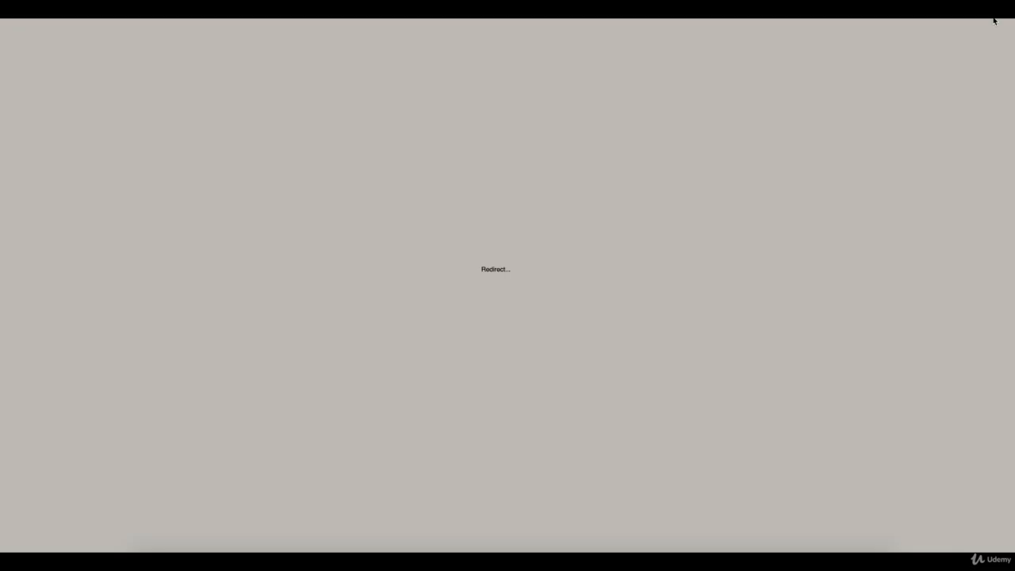
click(469, 254)
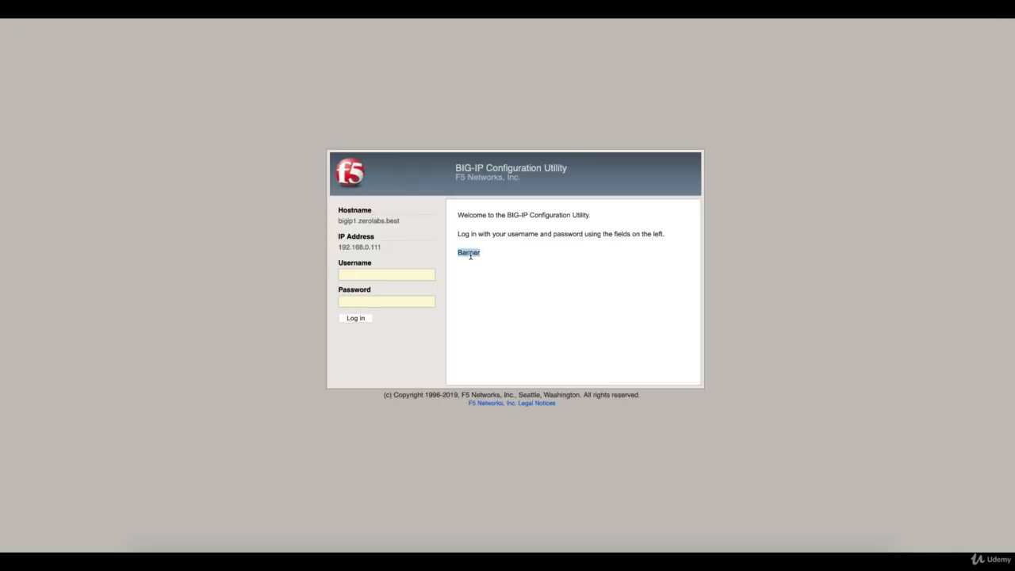
click(388, 274)
text(admi)
text(admi)
key(Return)
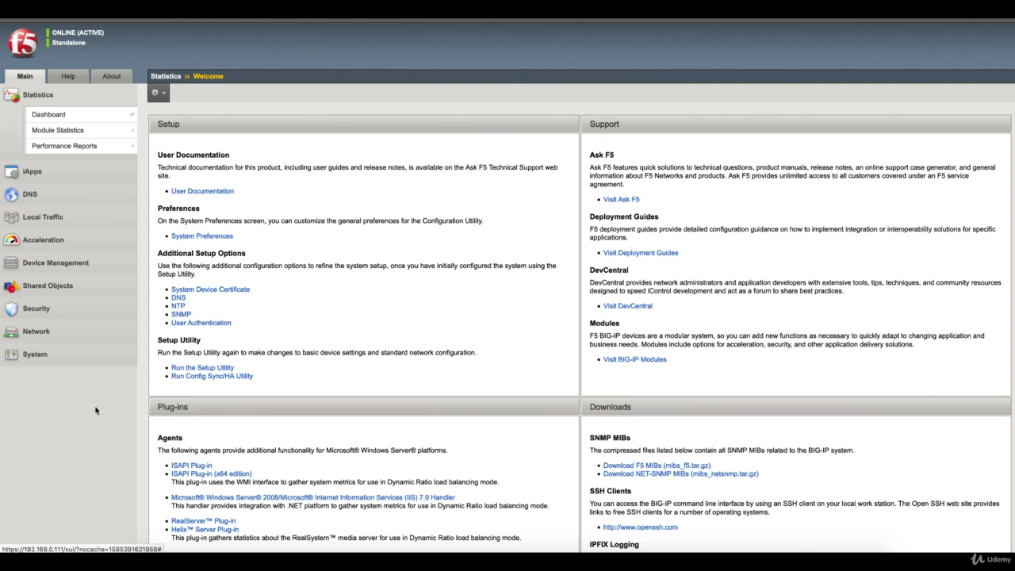
Step: Open System > Configuration > Device > Upstream Proxy, then bring PowerPoint to the SMTP slide
click(40, 357)
mouse_move(86, 327)
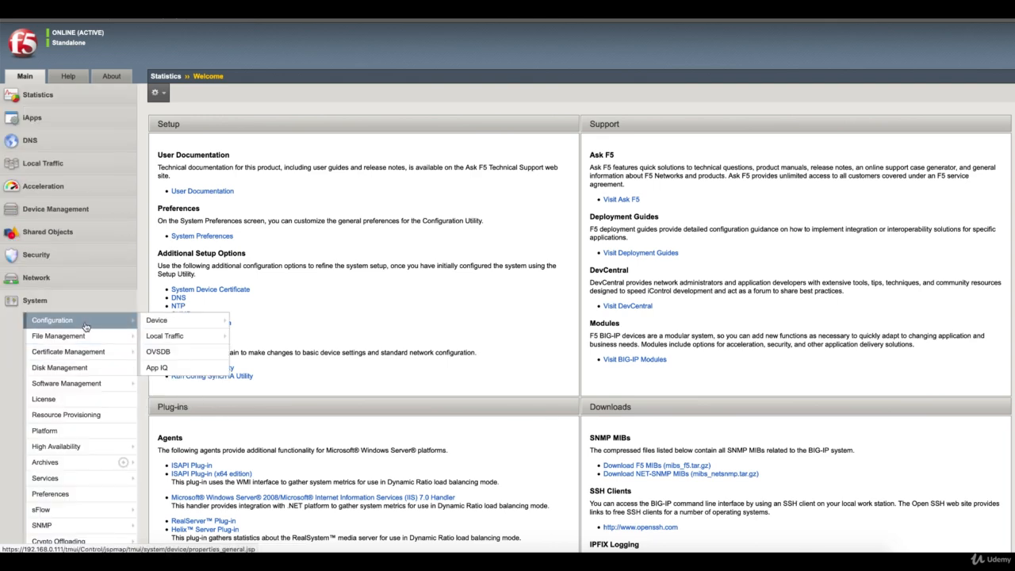
mouse_move(162, 321)
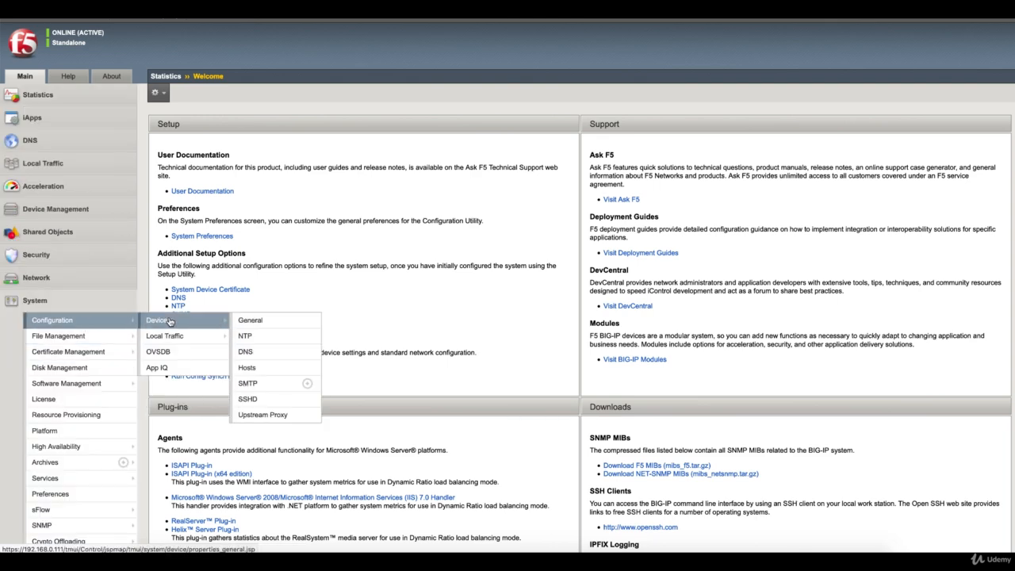
click(264, 414)
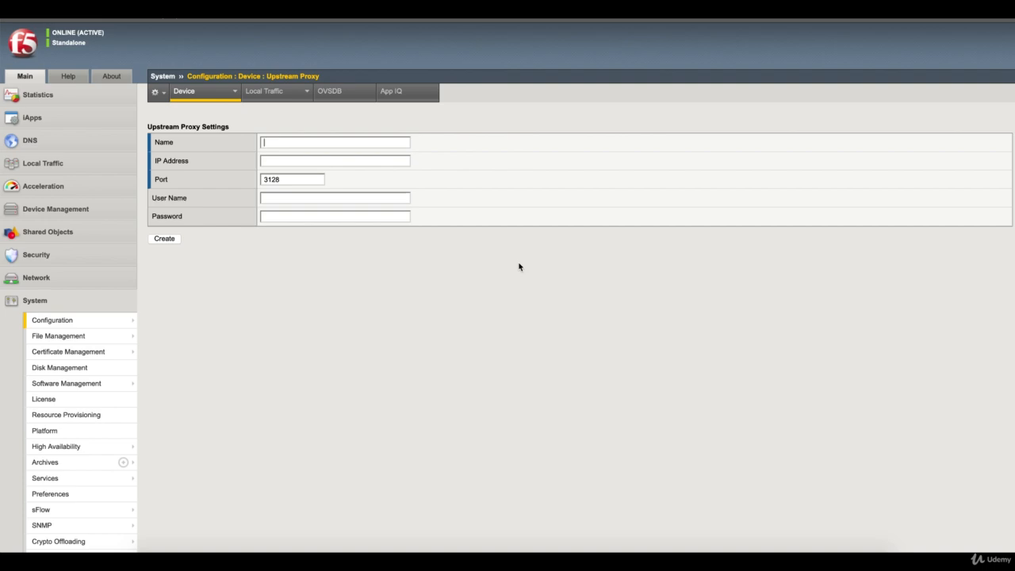
click(781, 560)
Step: Show the network diagram slide in PowerPoint, then bring back the BIG-IP Upstream Proxy page
key(Down)
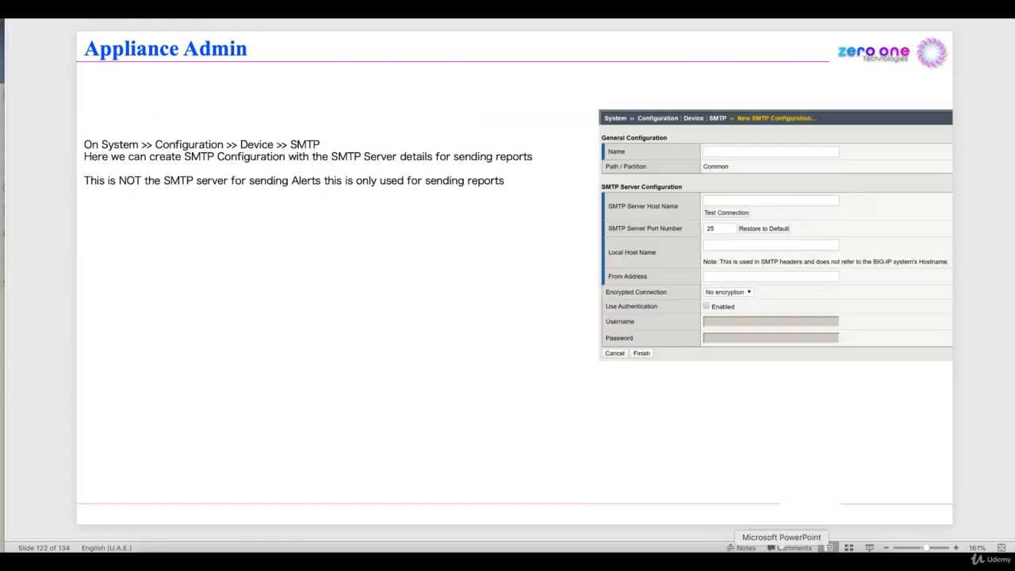
key(Up)
key(Up)
key(Up)
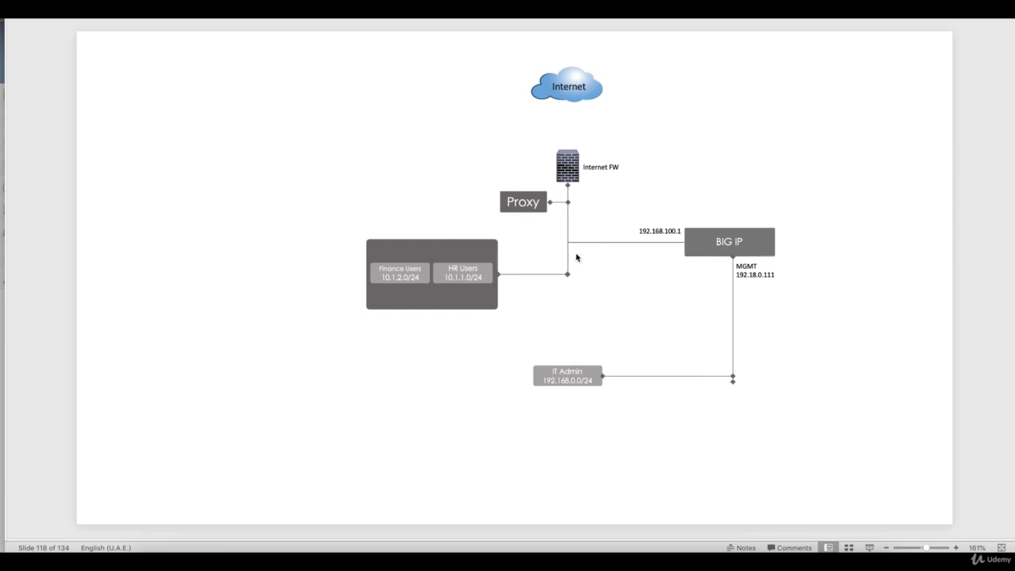
click(626, 555)
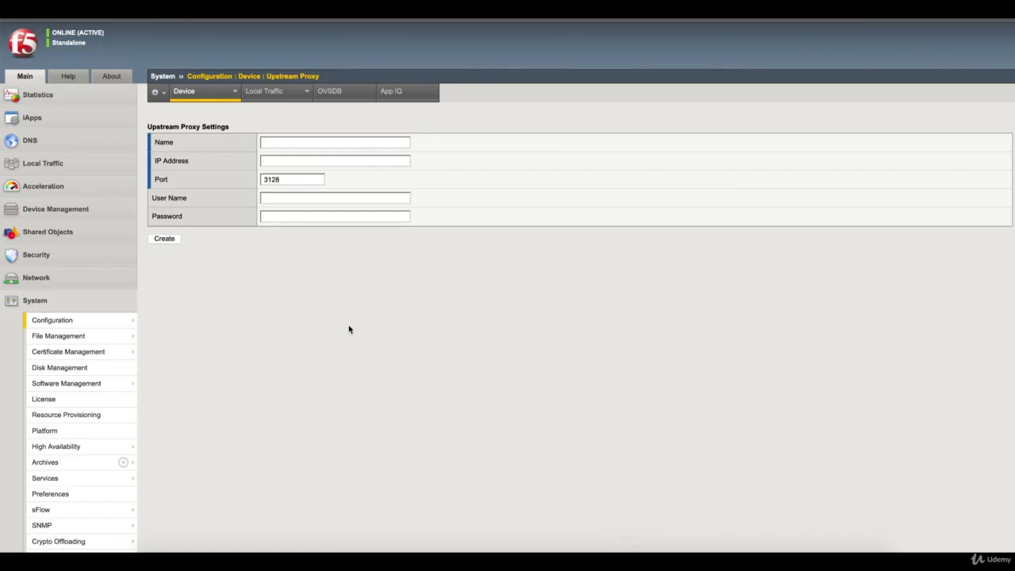
Step: Replace the default upstream proxy port 3128 with 8080 without creating the proxy
mouse_move(126, 325)
mouse_move(157, 322)
click(271, 143)
drag(288, 179, 243, 179)
text(8080)
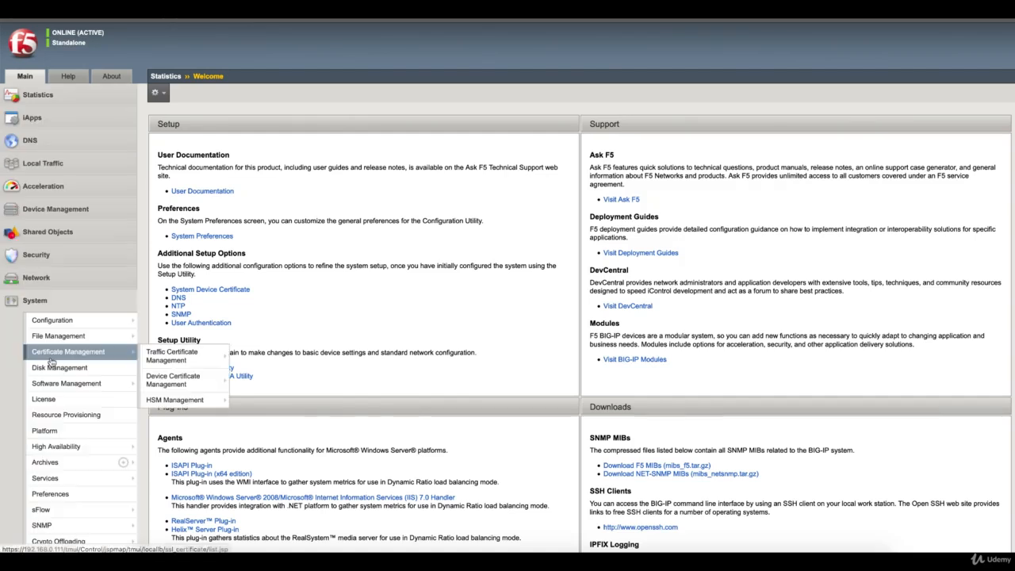
Step: Open System › Platform to review management IP 192.168.0.111 and SSH access settings
click(83, 433)
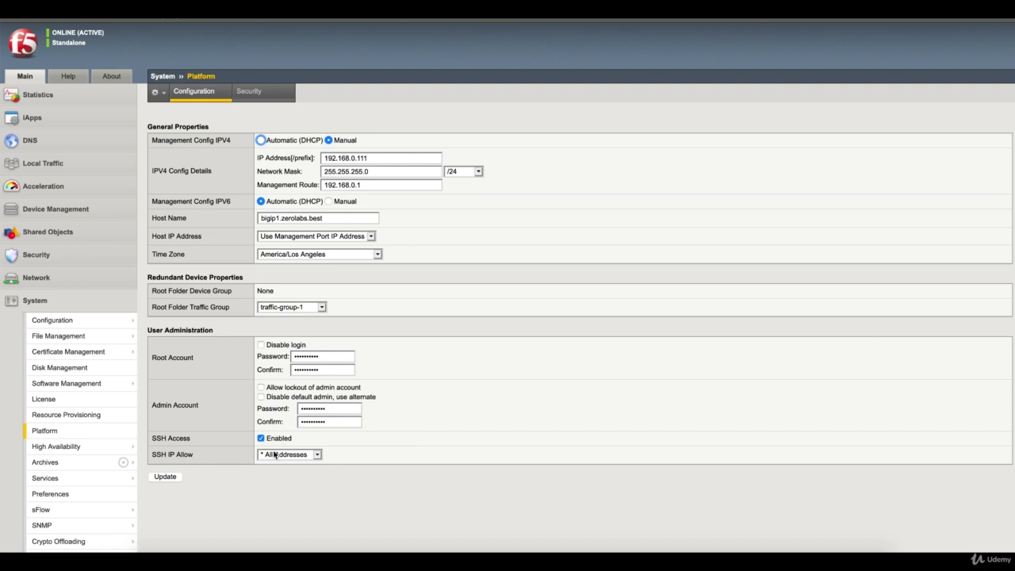
Step: Set SSH IP Allow to Specify Range, then bring the bigip1 SSH terminal forward
click(277, 455)
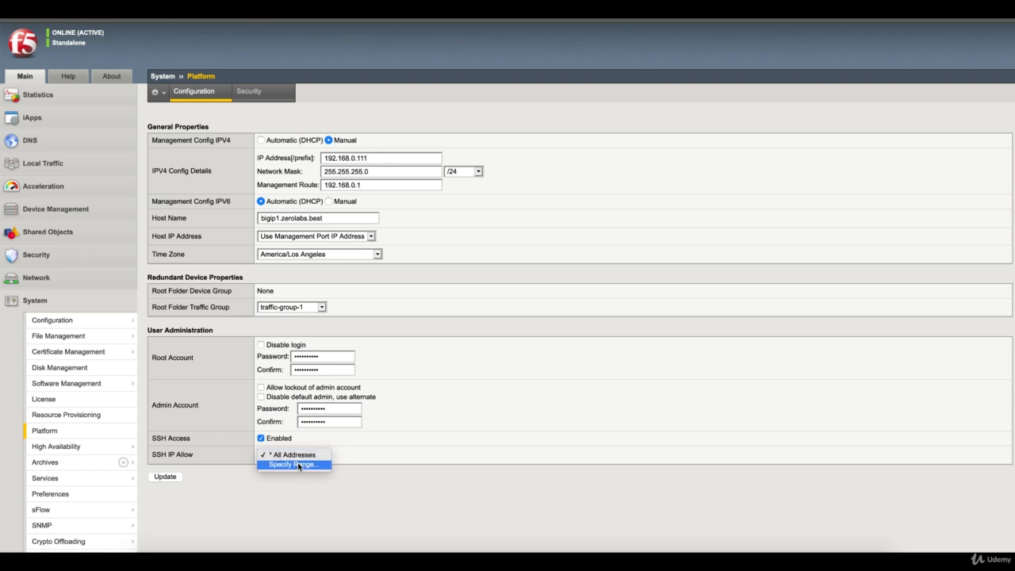
click(298, 465)
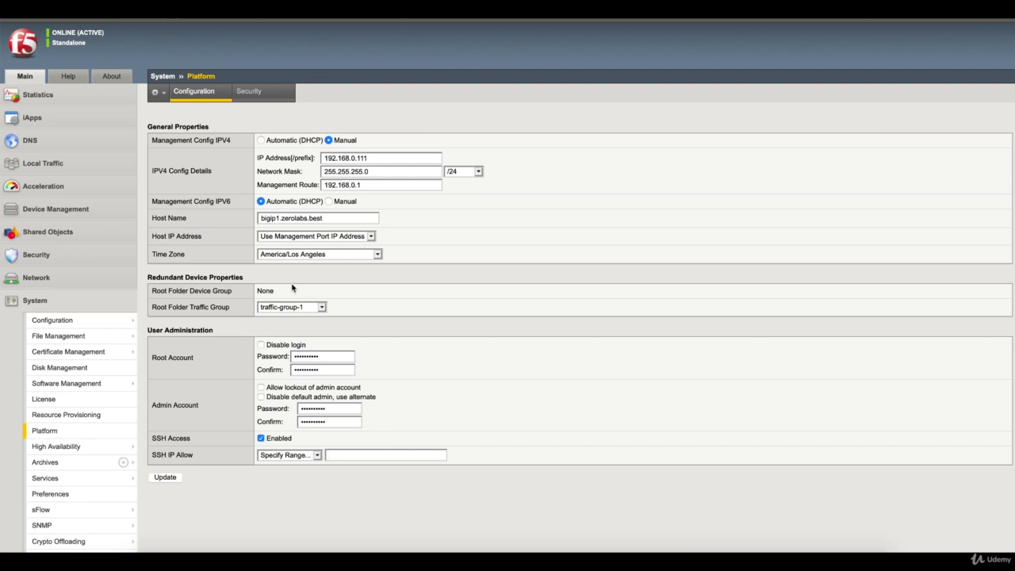
click(648, 547)
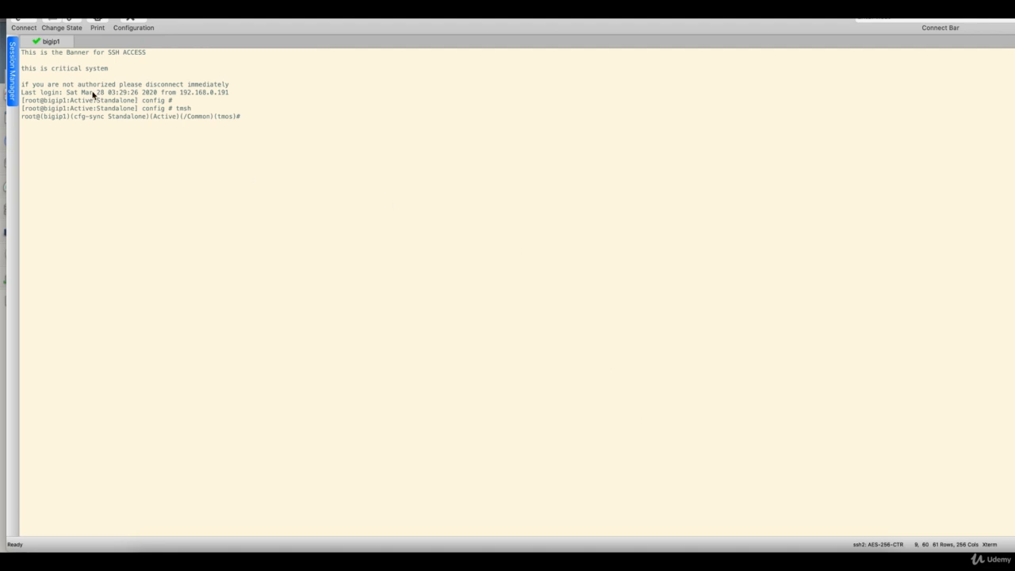
Step: Disconnect the bigip1 SecureCRT session and return to the BIG-IP Platform page
right_click(56, 44)
click(91, 82)
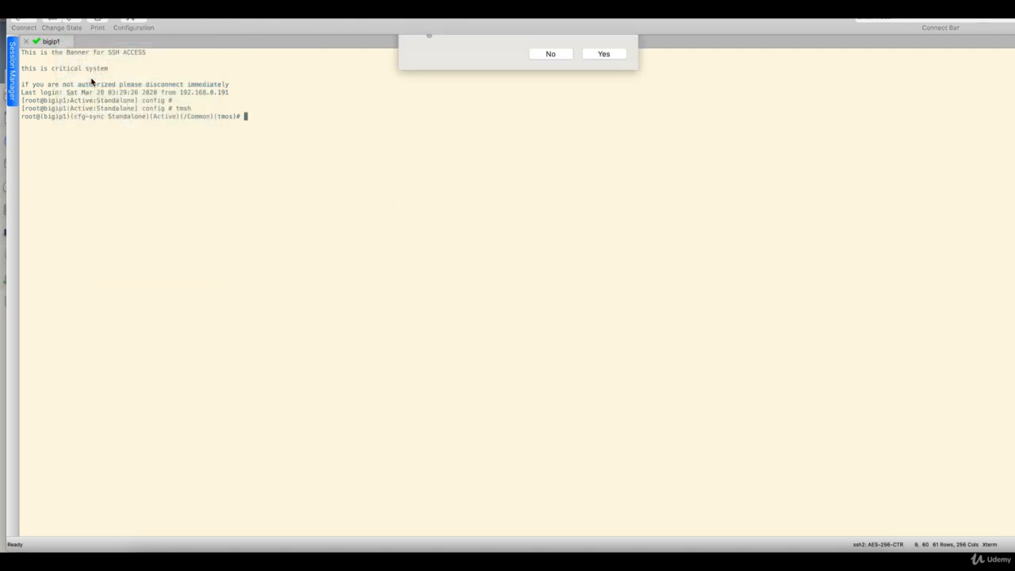
click(601, 93)
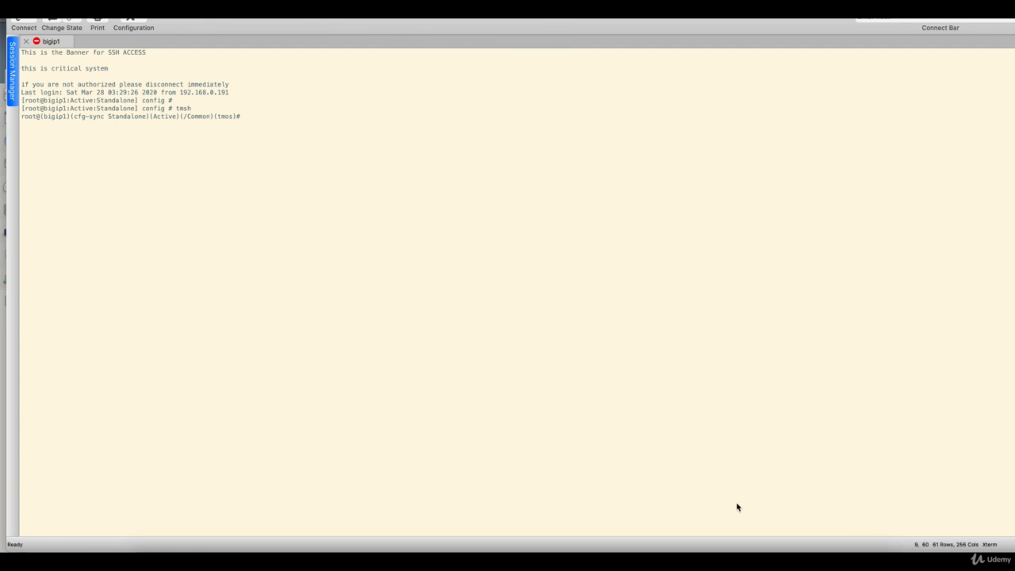
click(627, 559)
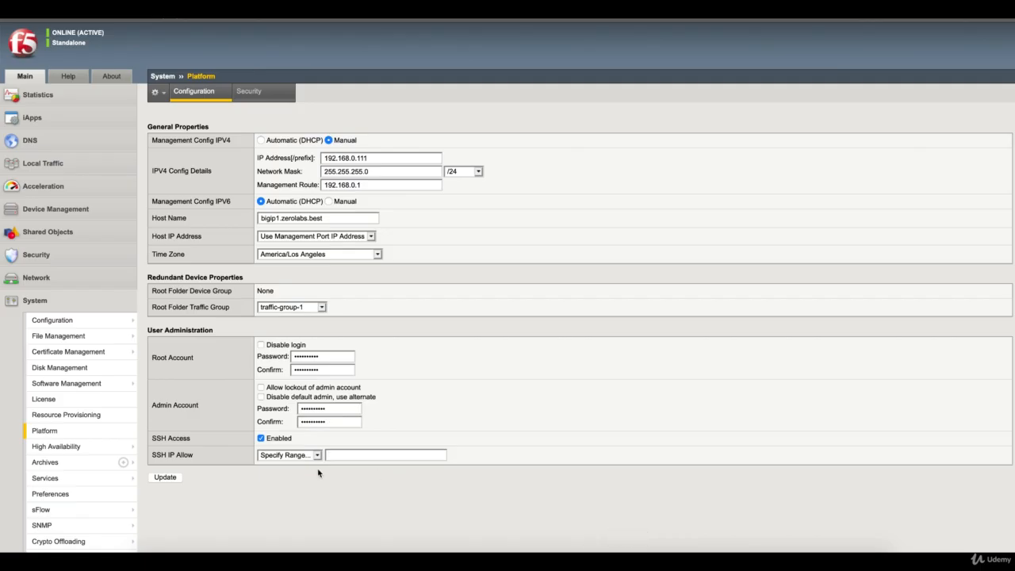
Step: Enter 172.16.*.* 172.17.*.* in the SSH IP Allow range box
click(367, 458)
click(367, 460)
text(1)
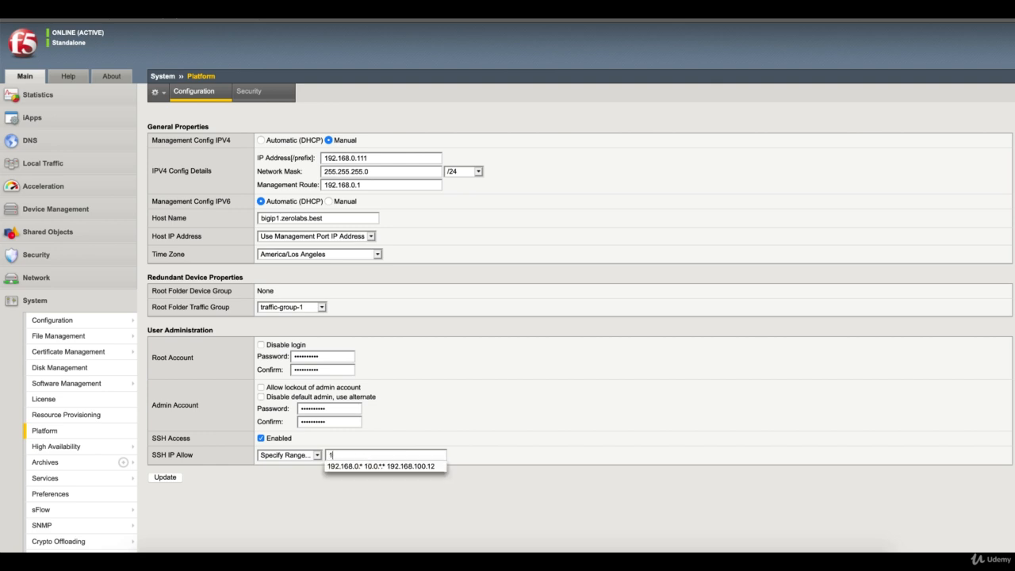
text(72.16)
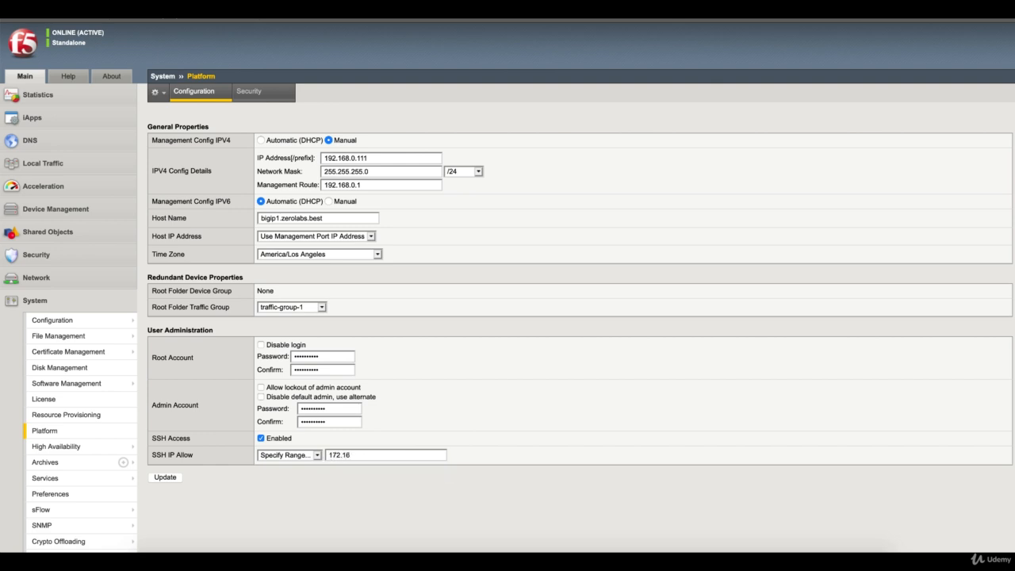
text(.*.*)
text(172.17.*.*)
drag(379, 159, 318, 160)
Step: Save the 172.16.*.* 172.17.*.* SSH IP Allow range with Update
click(652, 549)
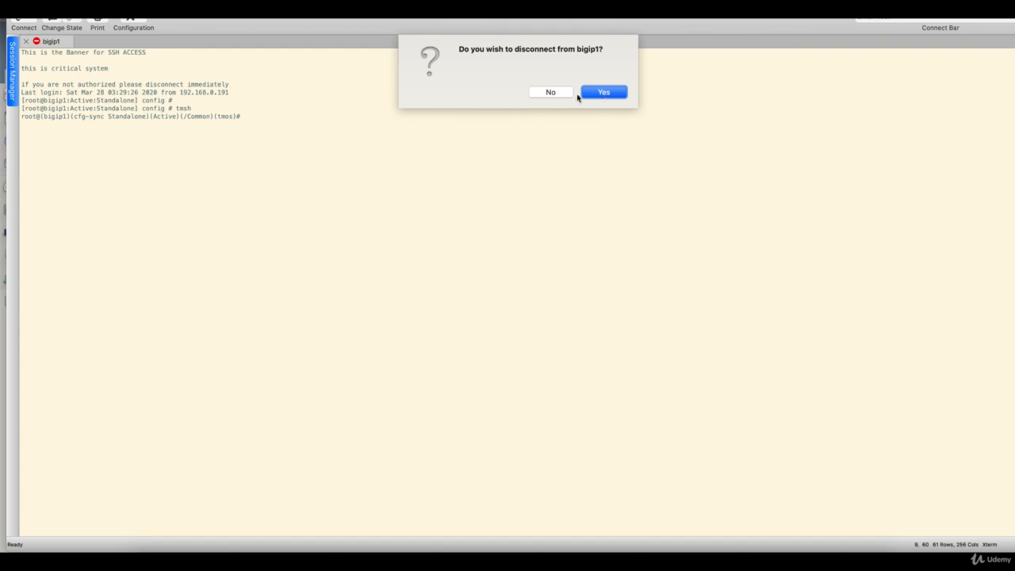
click(626, 548)
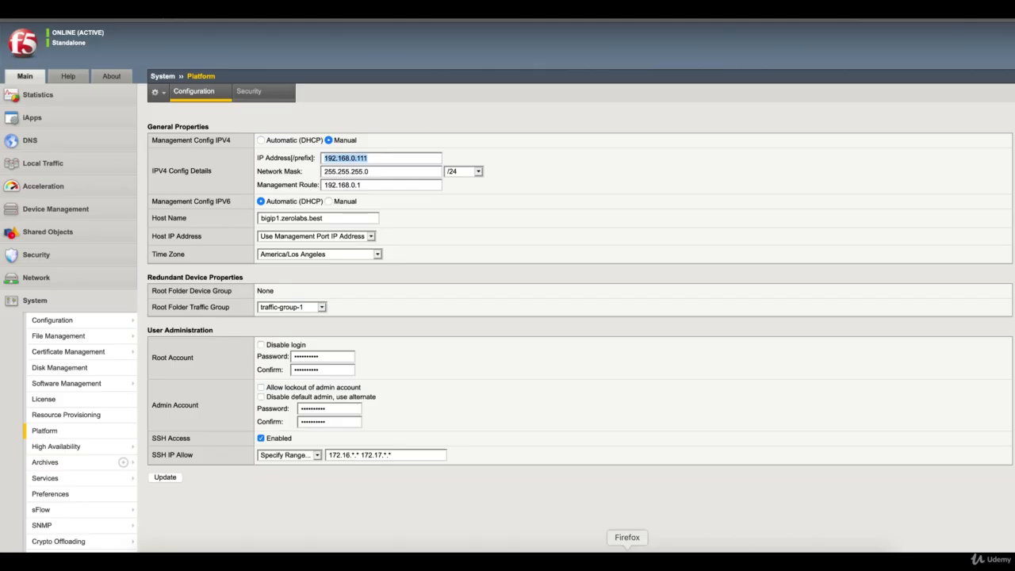
click(167, 479)
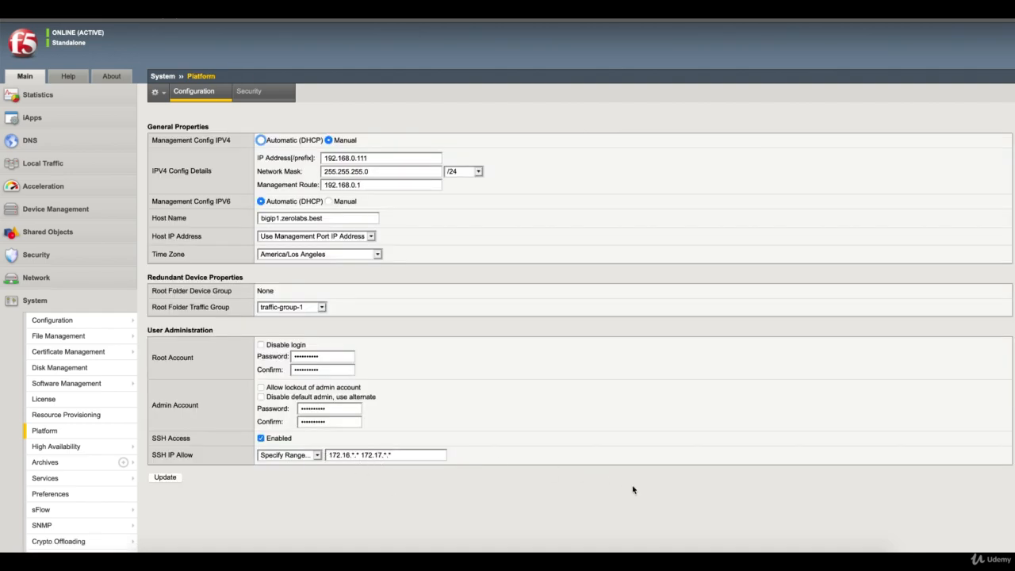
Step: Dismiss SecureCRT's disconnect prompt and close the old bigip1 session tab
click(653, 552)
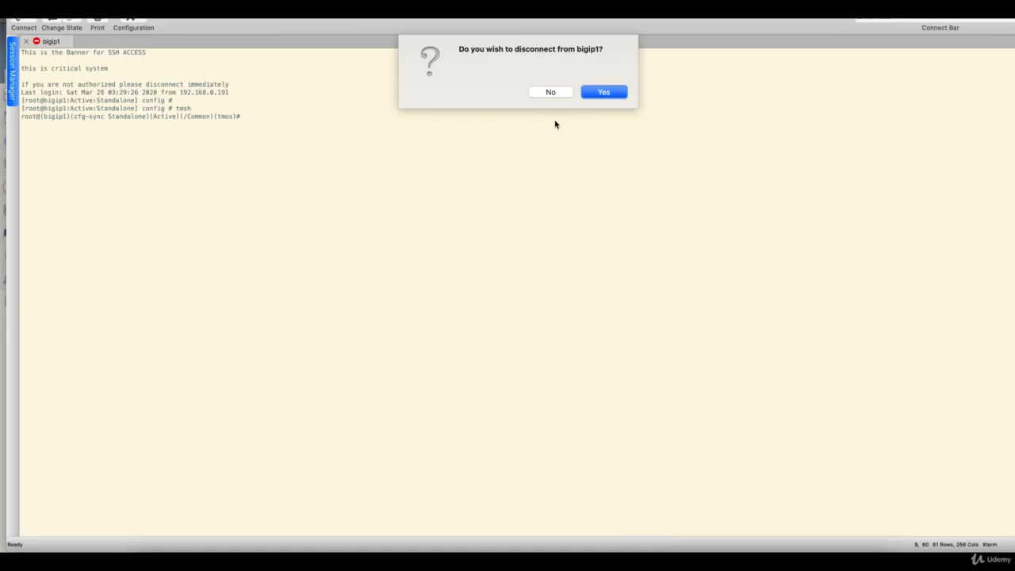
key(Return)
click(204, 86)
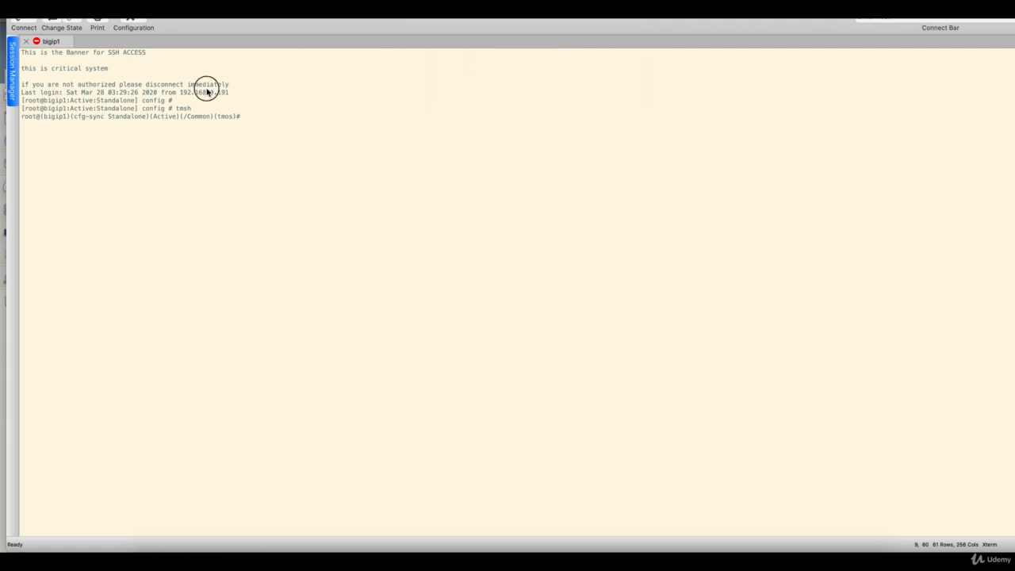
click(26, 42)
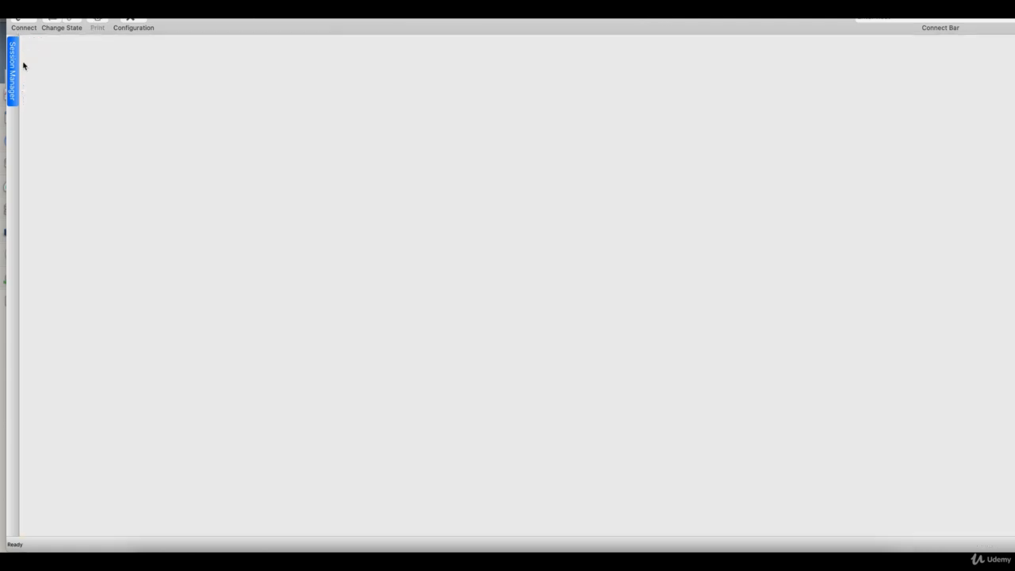
Step: Attempt an SSH session to 192.168.0.111, which is refused with Connection reset by peer
mouse_move(12, 67)
double_click(76, 96)
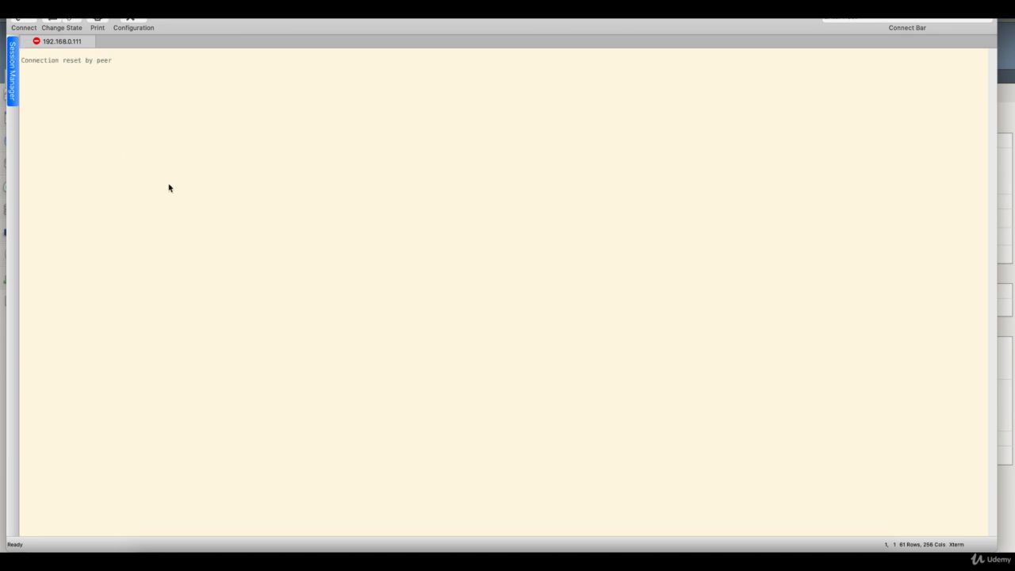
click(626, 551)
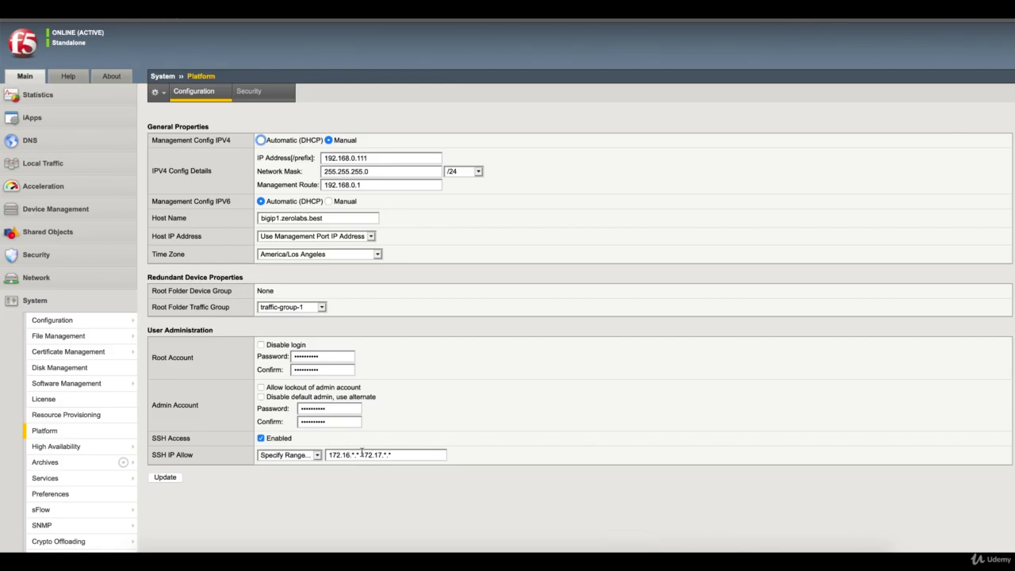
Step: Add 192.168.0.* to SSH IP Allow, save it, and reconnect SSH to reach the password prompt
click(403, 455)
text(192.168.0.*)
click(175, 478)
click(652, 552)
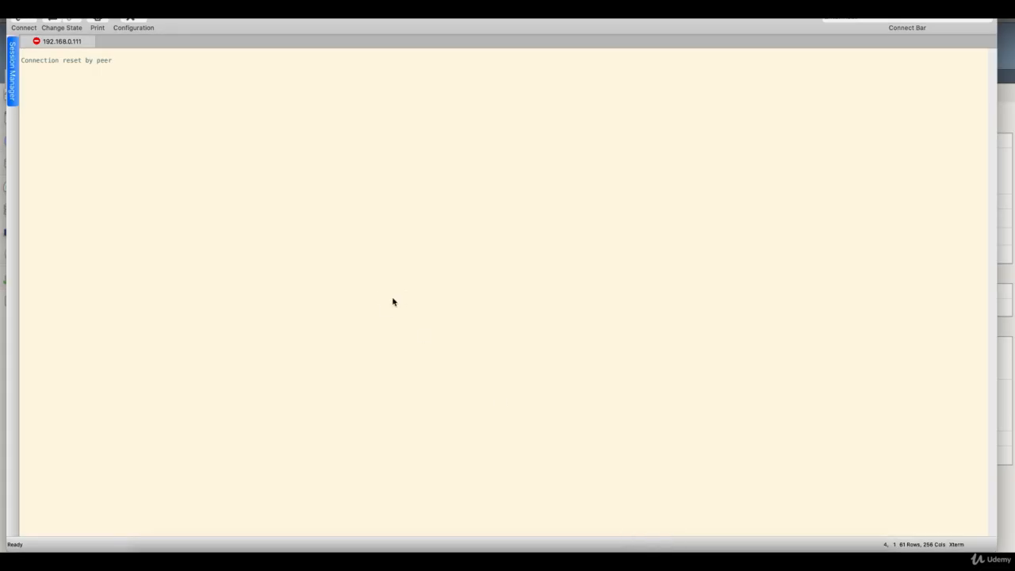
key(Return)
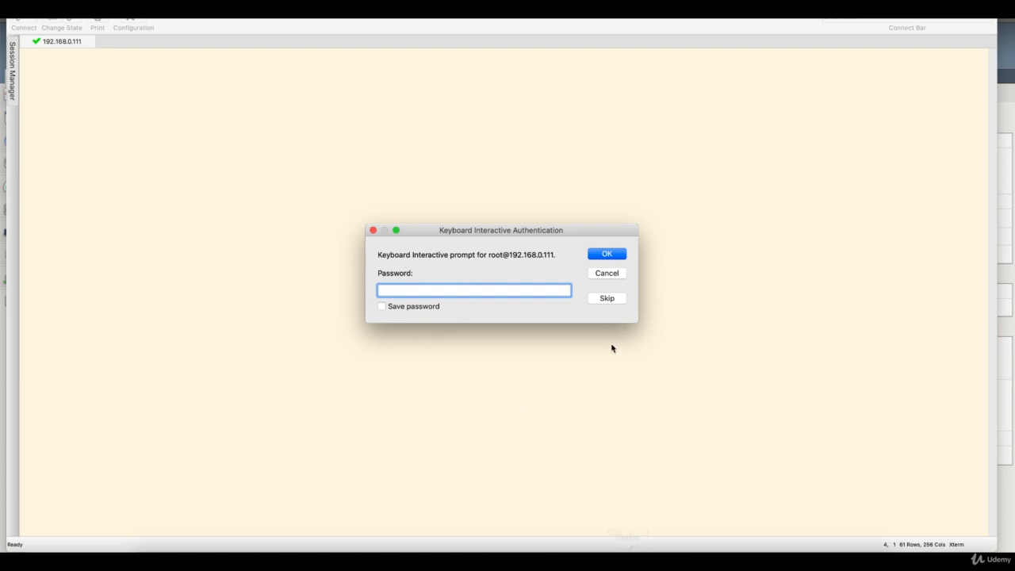
Step: Cancel the SSH password login and return to the BIG-IP Platform page
click(611, 274)
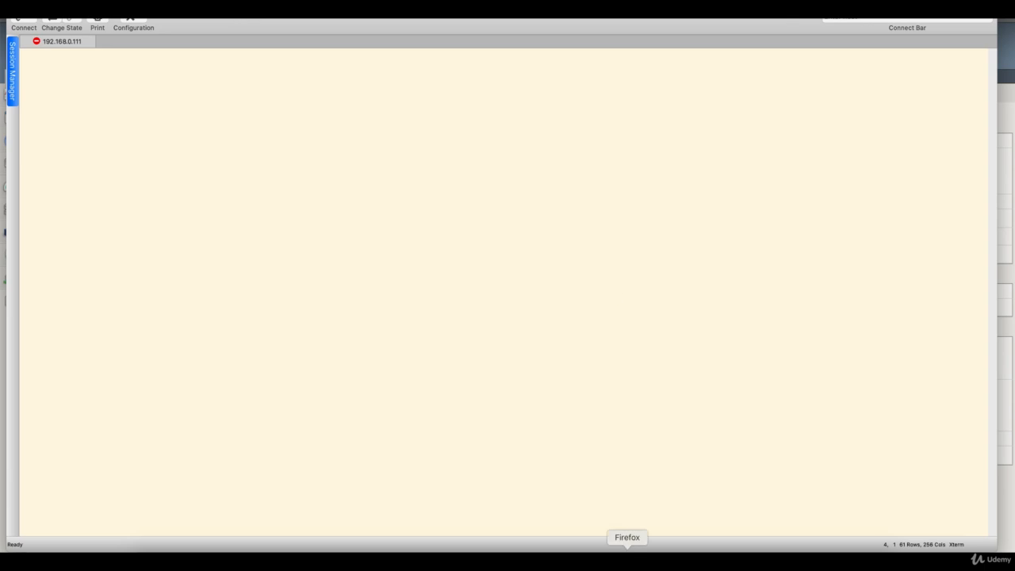
click(627, 555)
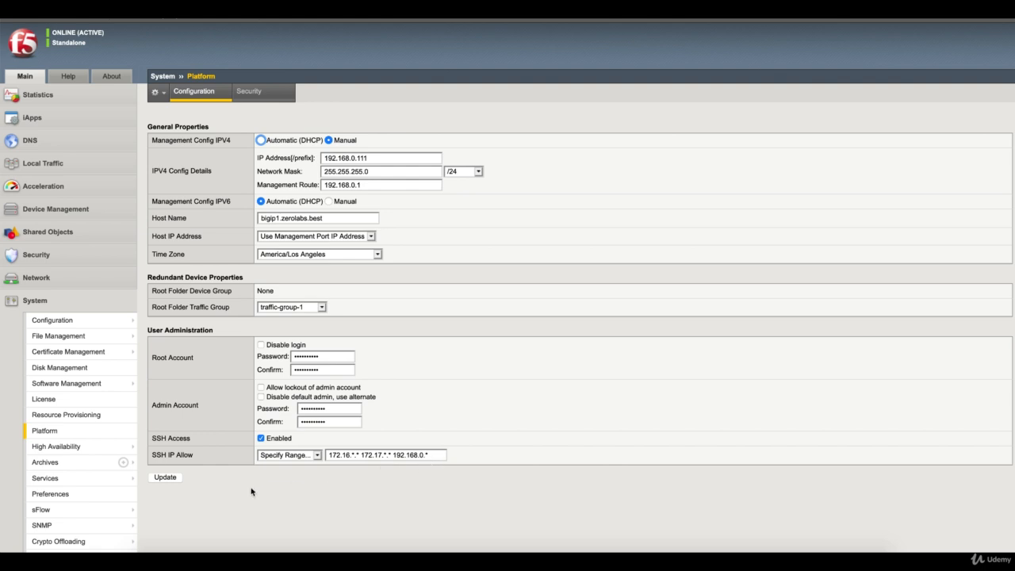
Step: Set SSH IP Allow back to All Addresses and view the Management Port security rules
click(315, 456)
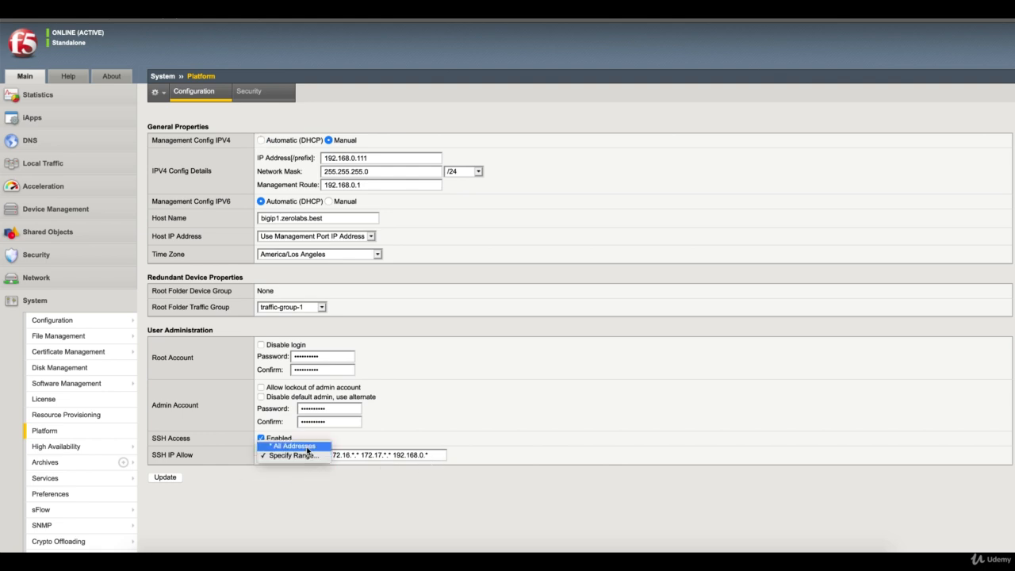
click(305, 445)
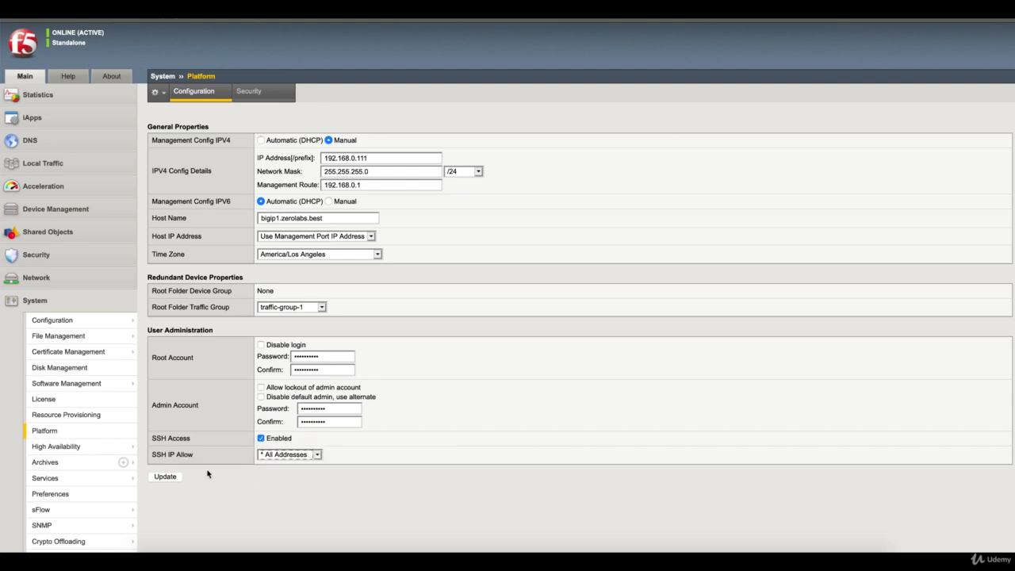
click(166, 477)
click(258, 95)
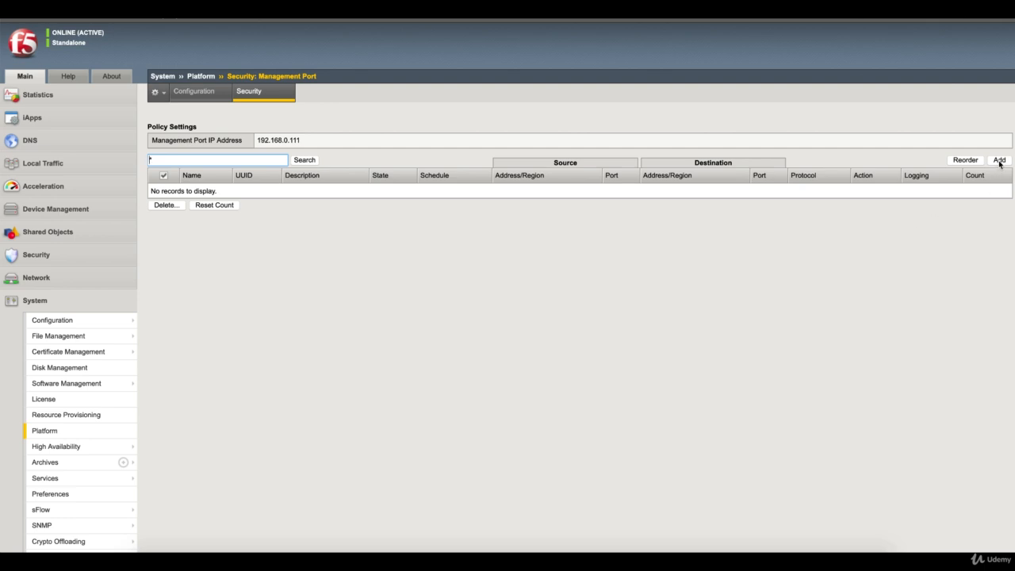
Step: Start a new management port rule named ALLOW_IT using protocol TCP
click(999, 160)
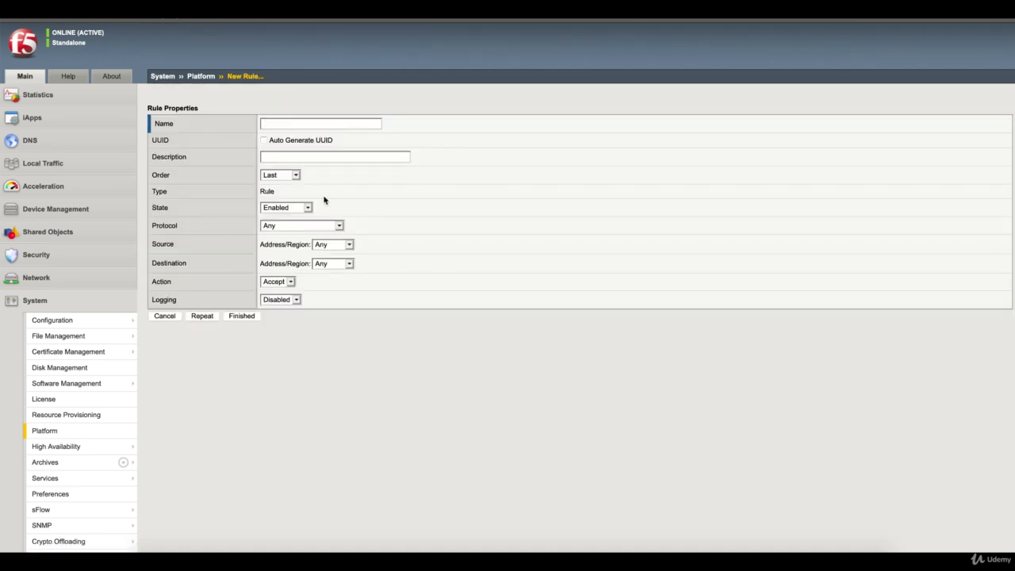
text(ALLOW)
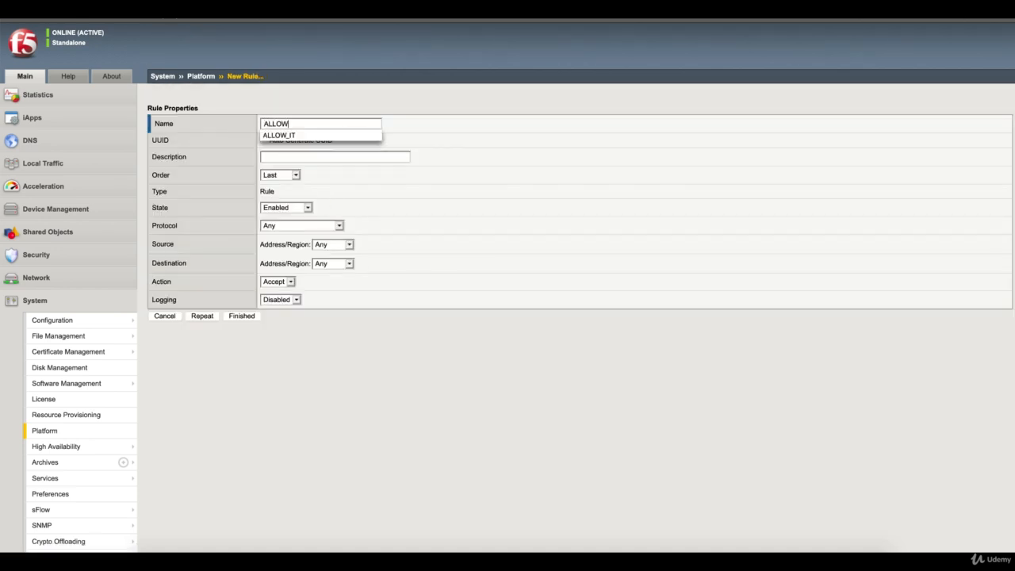
key(Down)
key(Return)
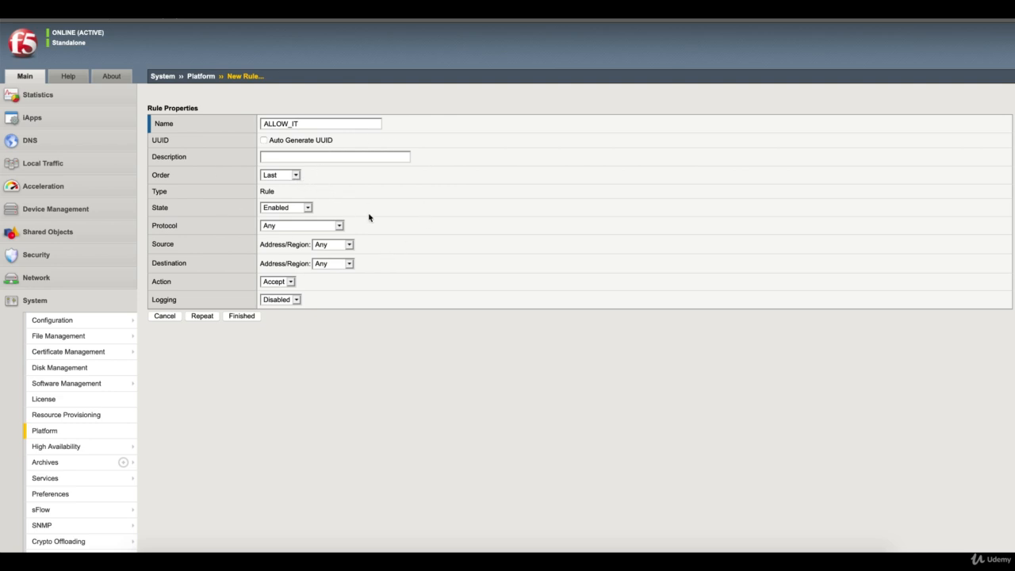
click(340, 228)
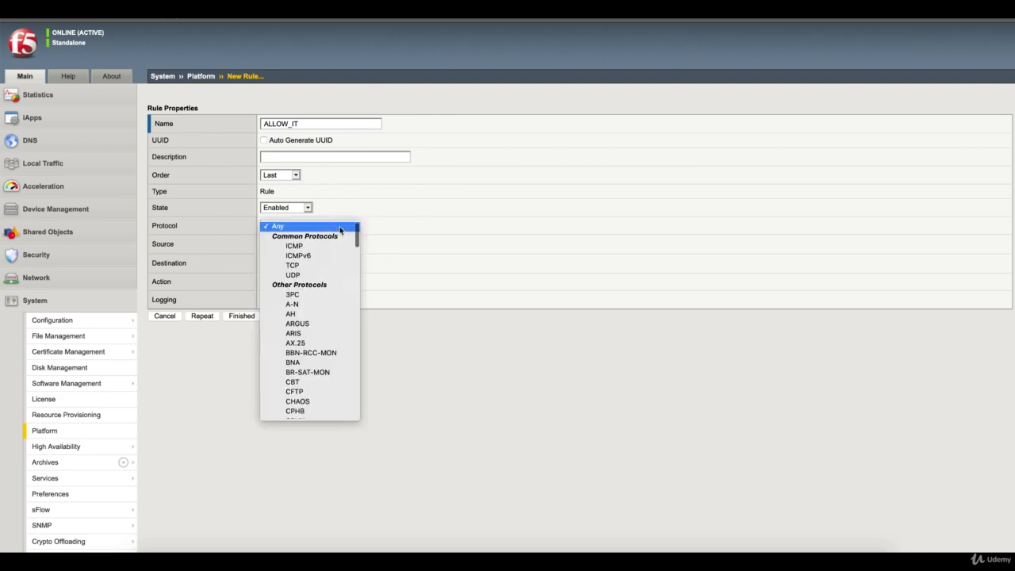
click(310, 265)
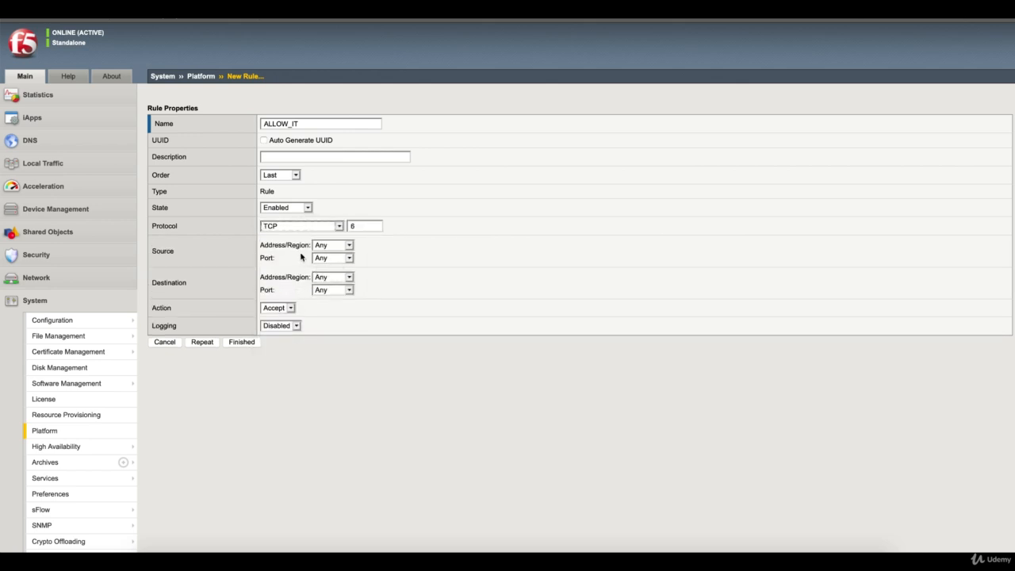
Step: Add 192.168.0.0/24 to the ALLOW_IT rule's source addresses
click(349, 247)
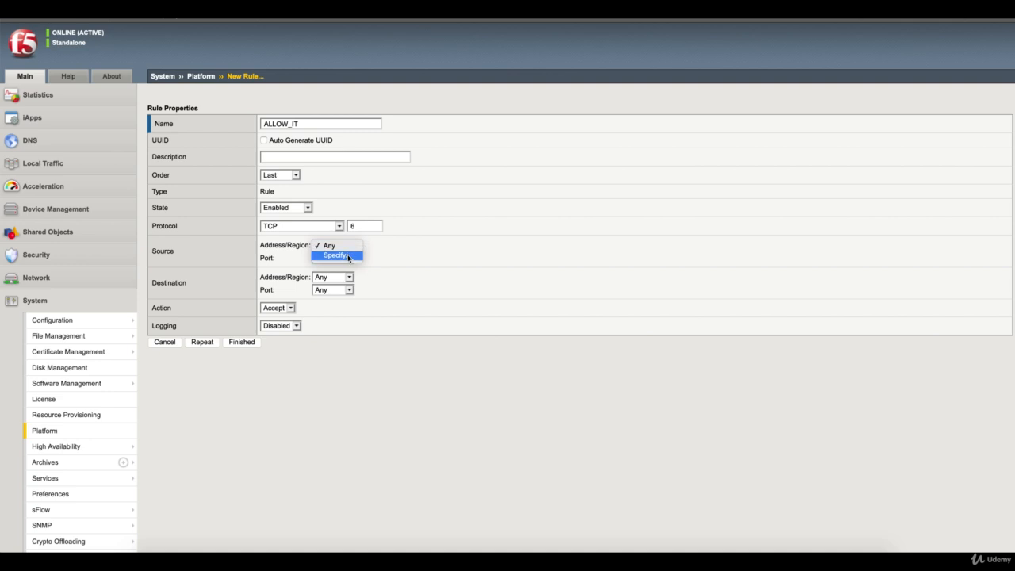
click(349, 257)
click(361, 269)
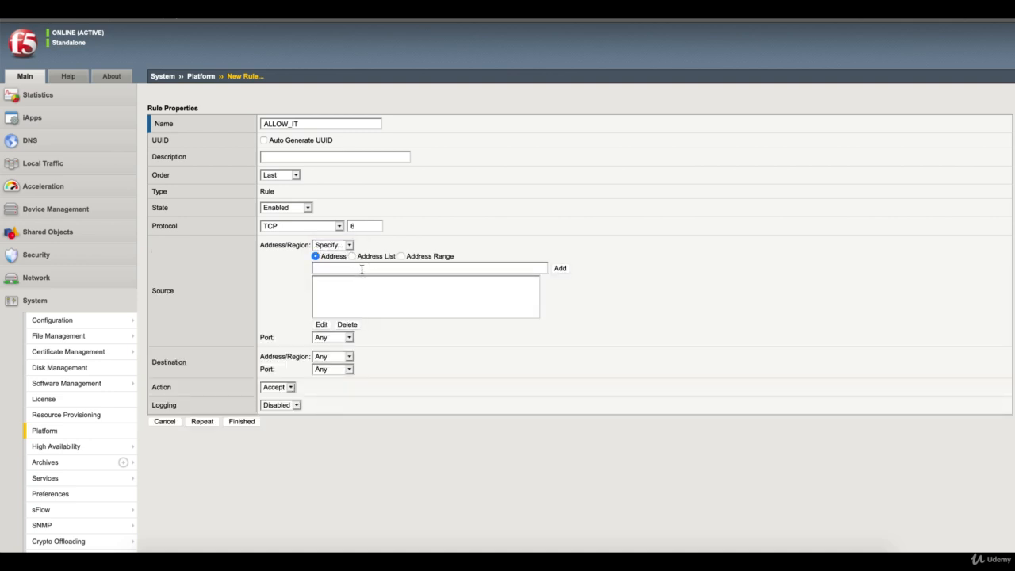
text(192)
key(Down)
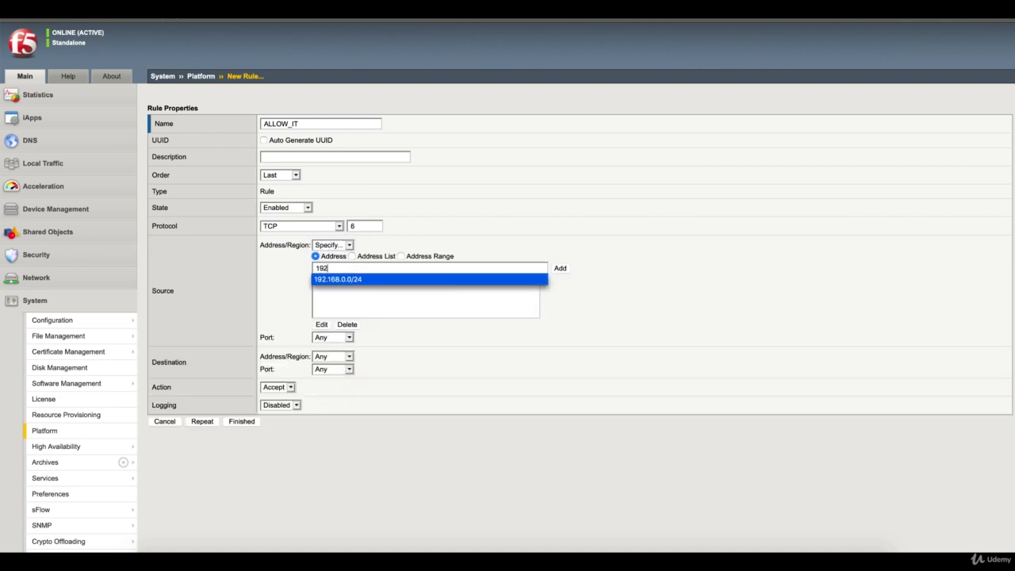
key(Return)
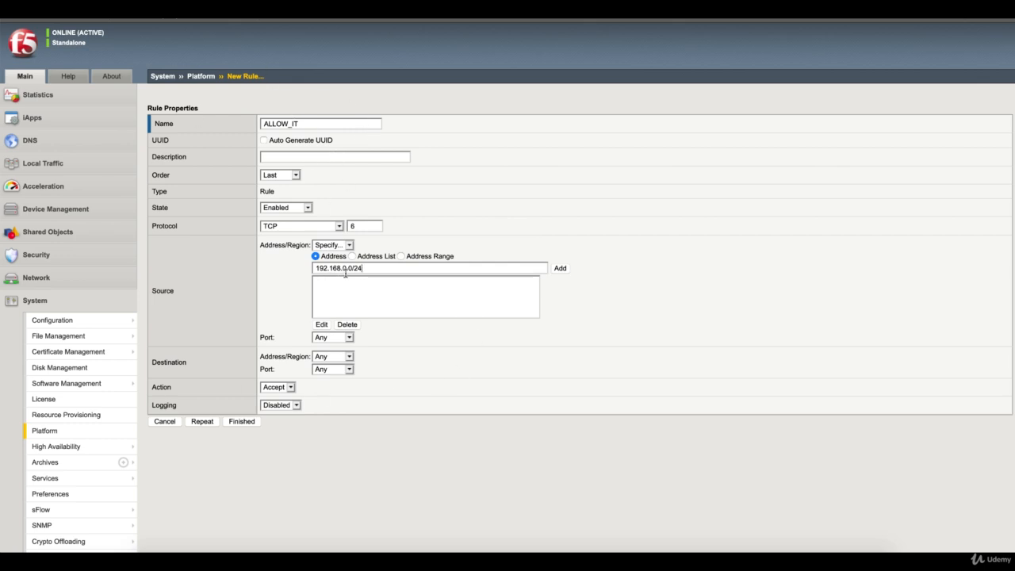
click(560, 269)
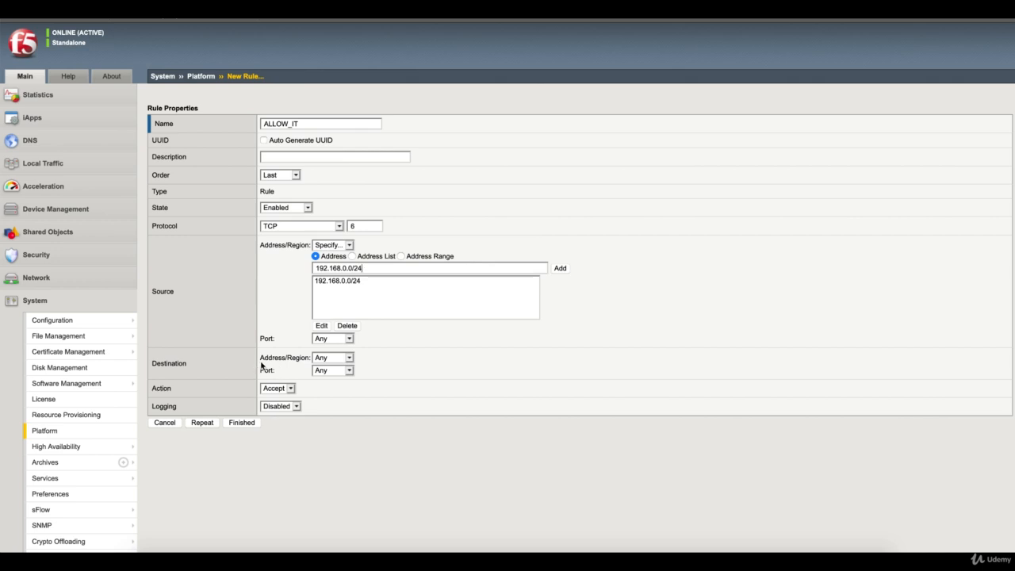
drag(261, 358, 304, 359)
click(303, 359)
click(350, 372)
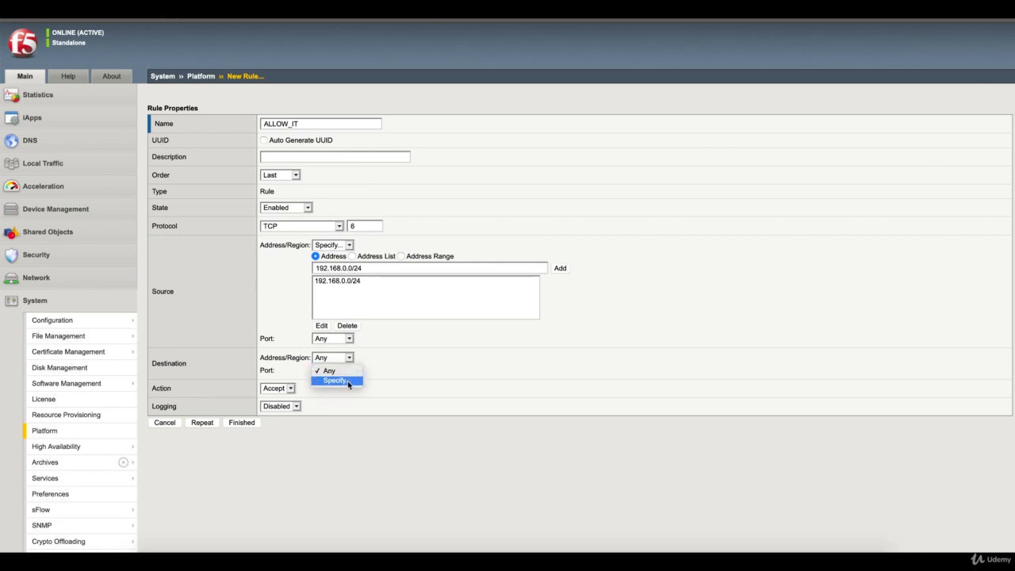
Step: Add destination ports 443 and 22 to ALLOW_IT and save the rule
click(349, 382)
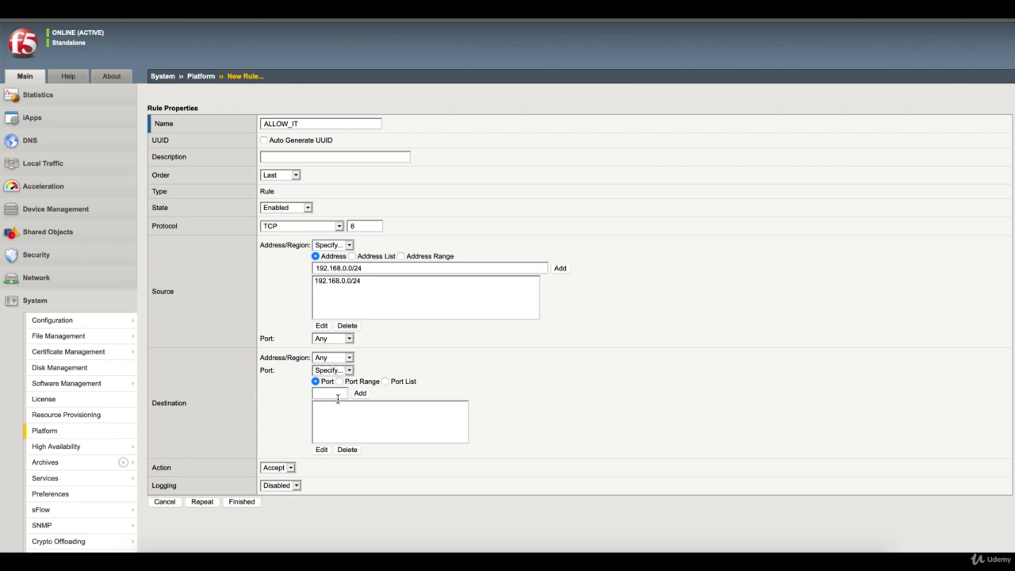
click(336, 393)
text(443)
click(361, 393)
double_click(341, 393)
key(BackSpace)
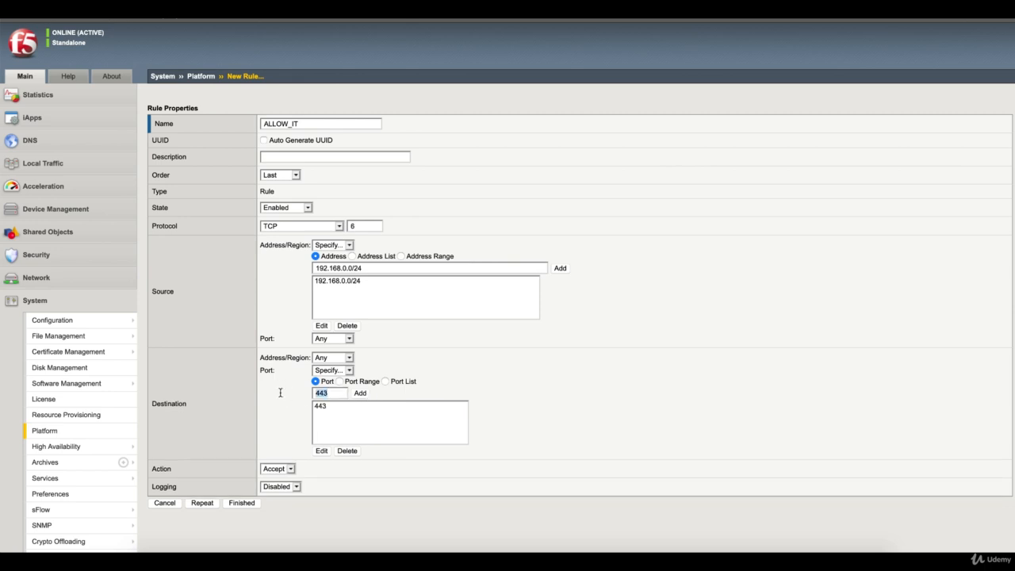
text(22)
click(333, 403)
click(361, 394)
click(242, 504)
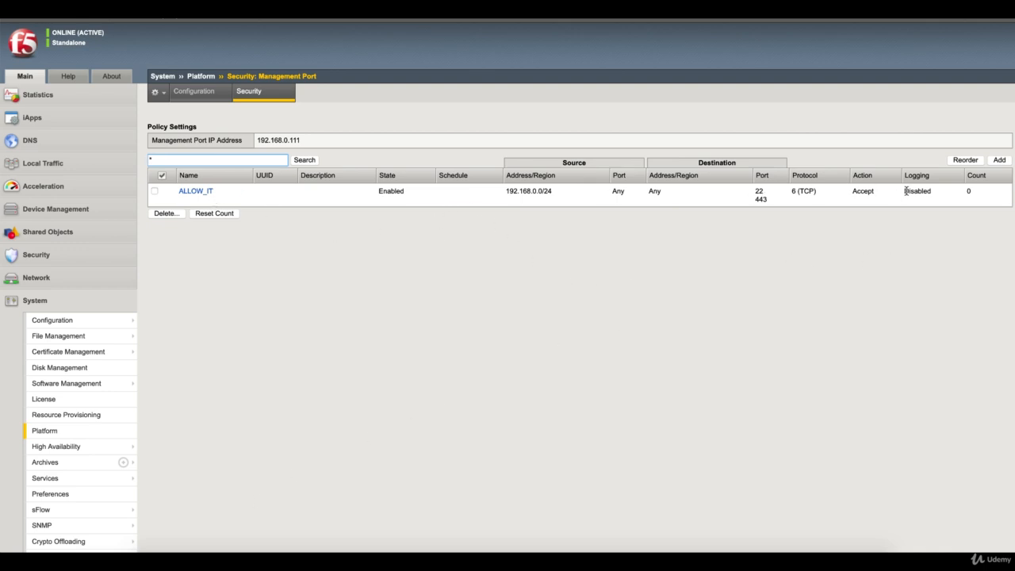
Step: Refresh the rule list until ALLOW_IT's hit count reaches 10, then switch to the Windows client
click(255, 96)
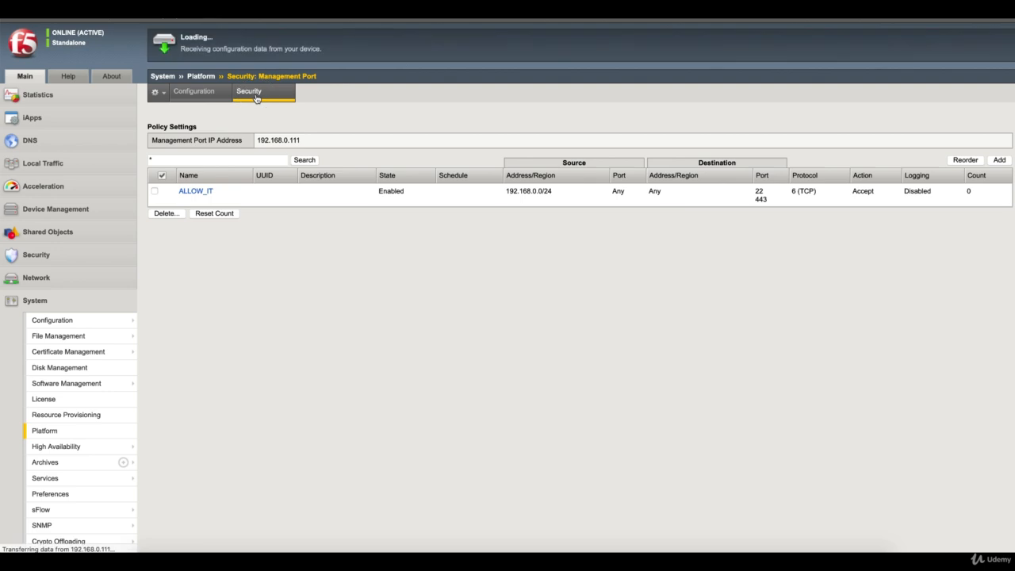
click(255, 92)
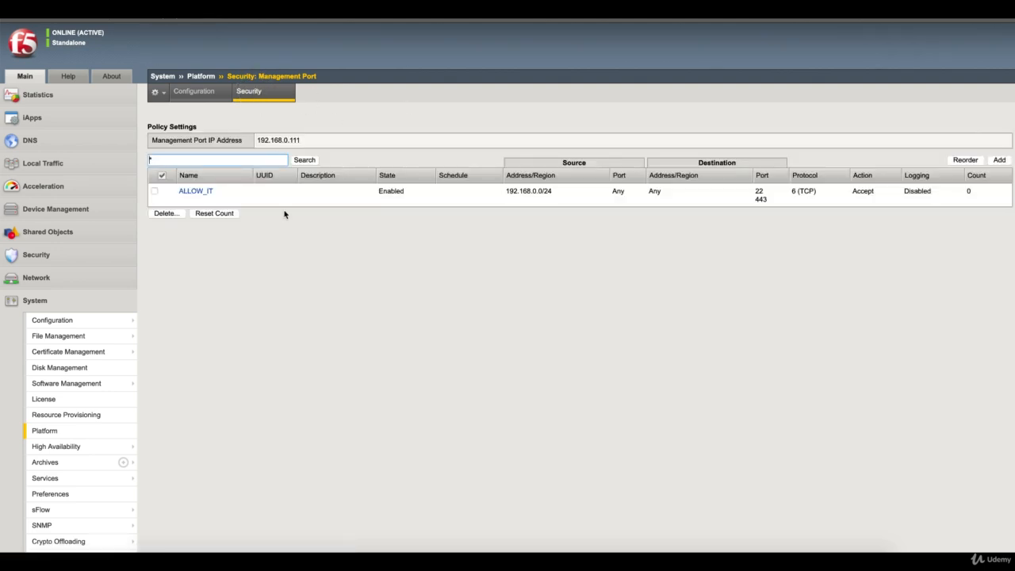
click(259, 95)
click(258, 93)
drag(556, 193, 507, 191)
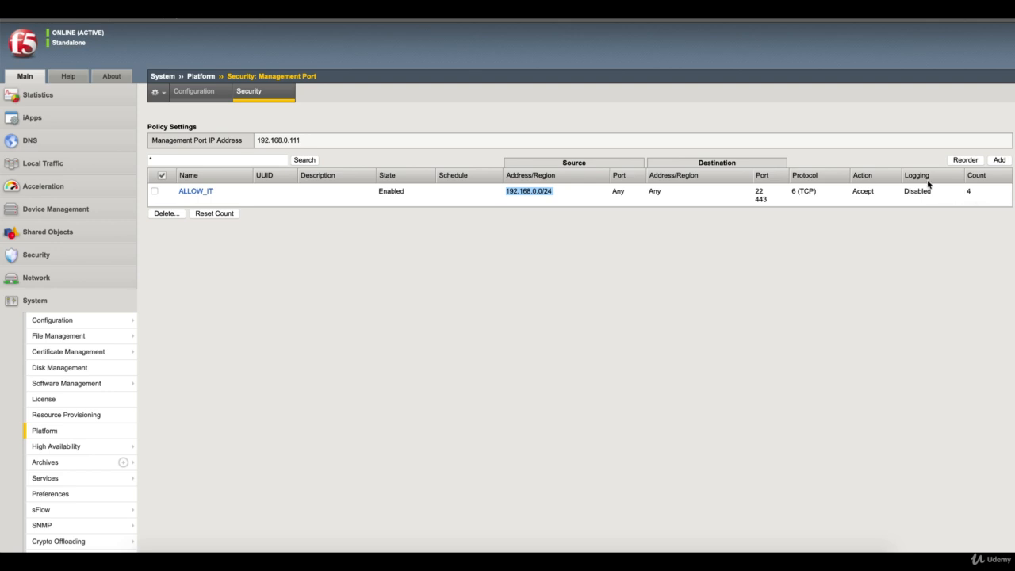
click(260, 98)
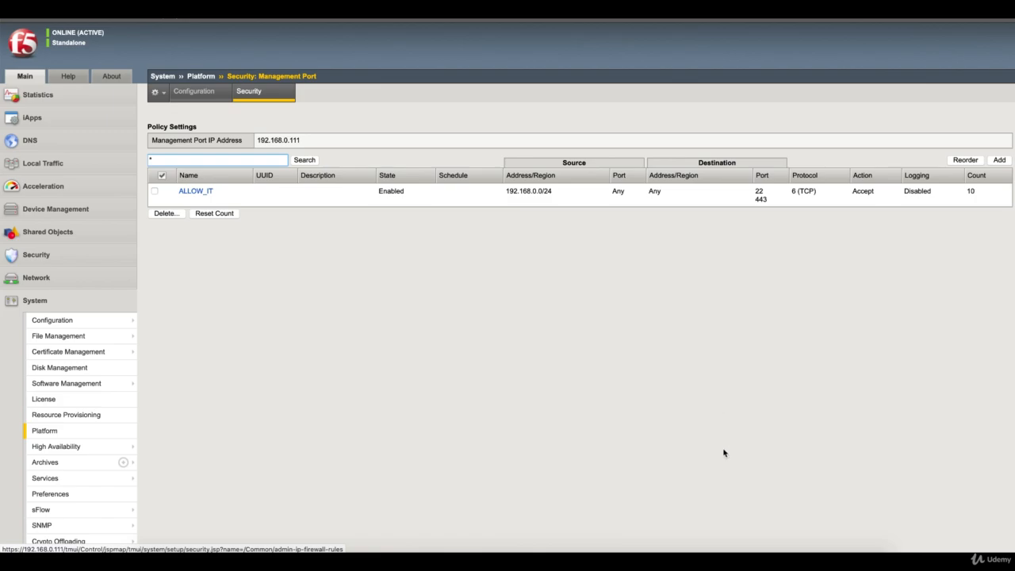
click(730, 553)
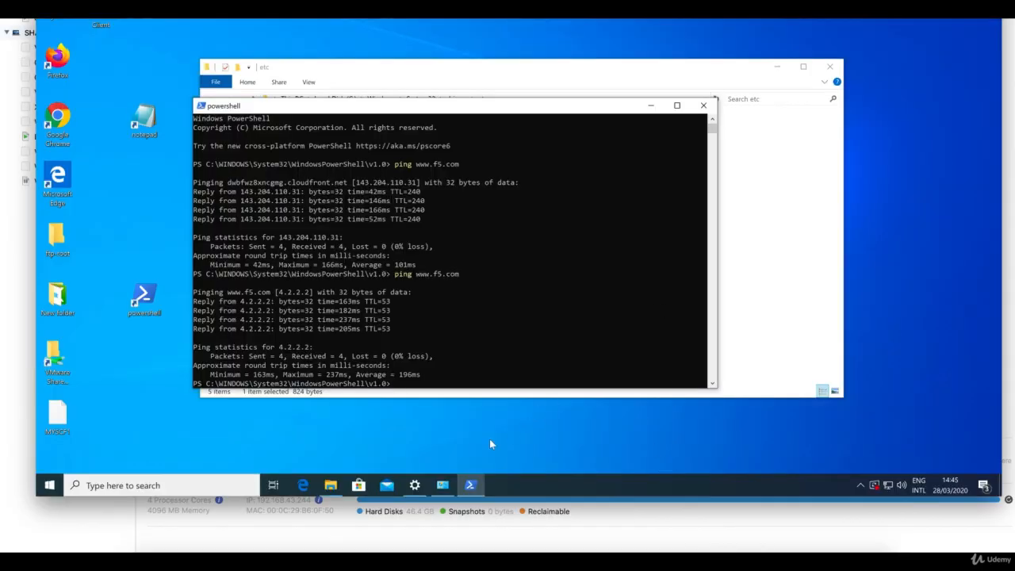
Step: Disable the Internet network adapter and enable Ethernet3
click(443, 484)
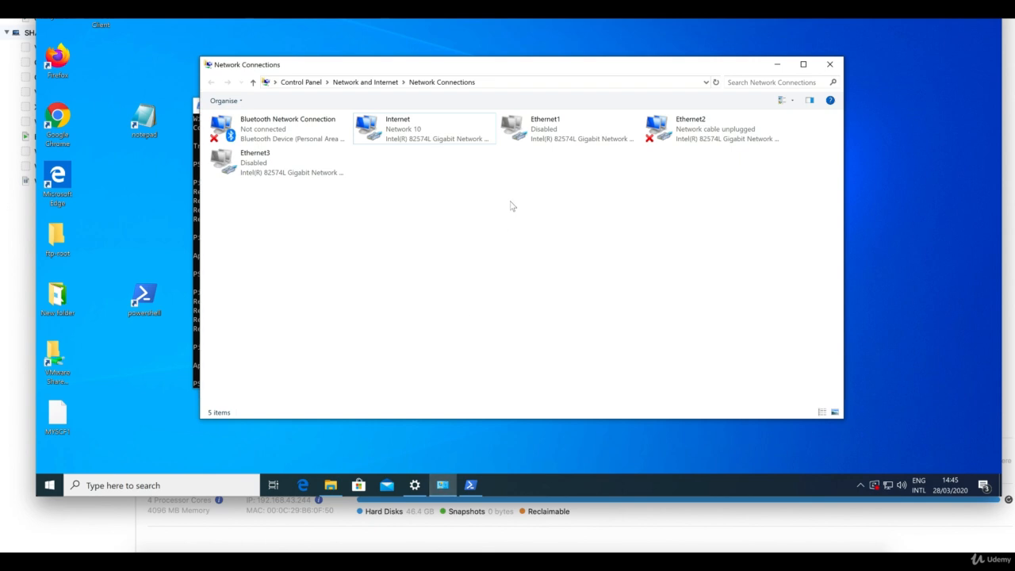
click(392, 129)
right_click(391, 129)
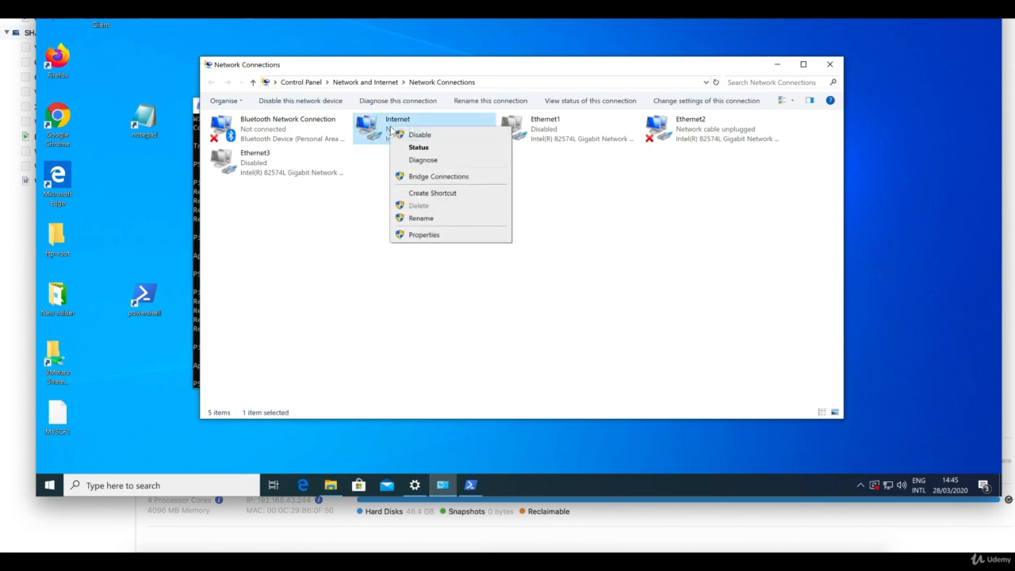
click(406, 134)
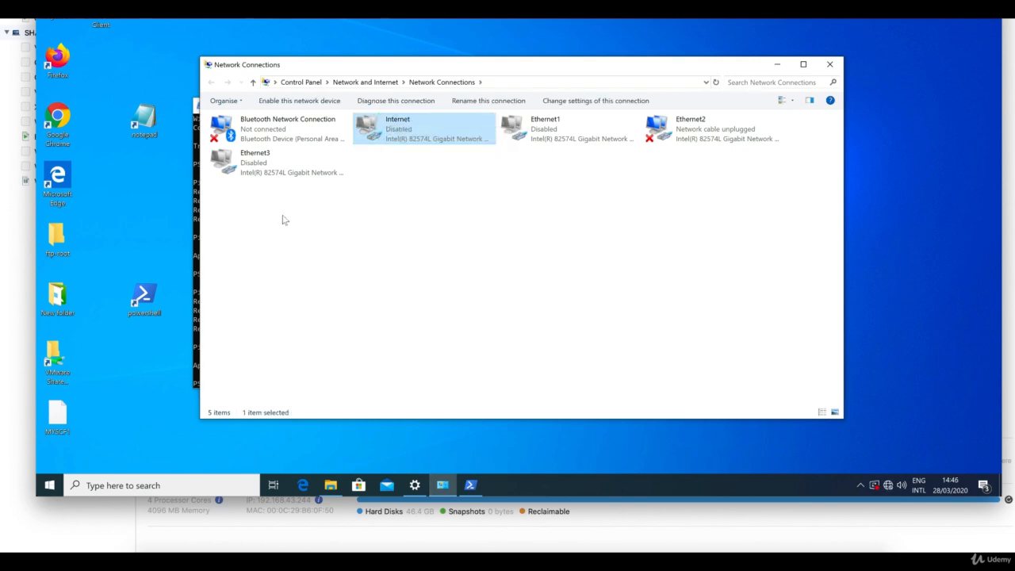
right_click(238, 164)
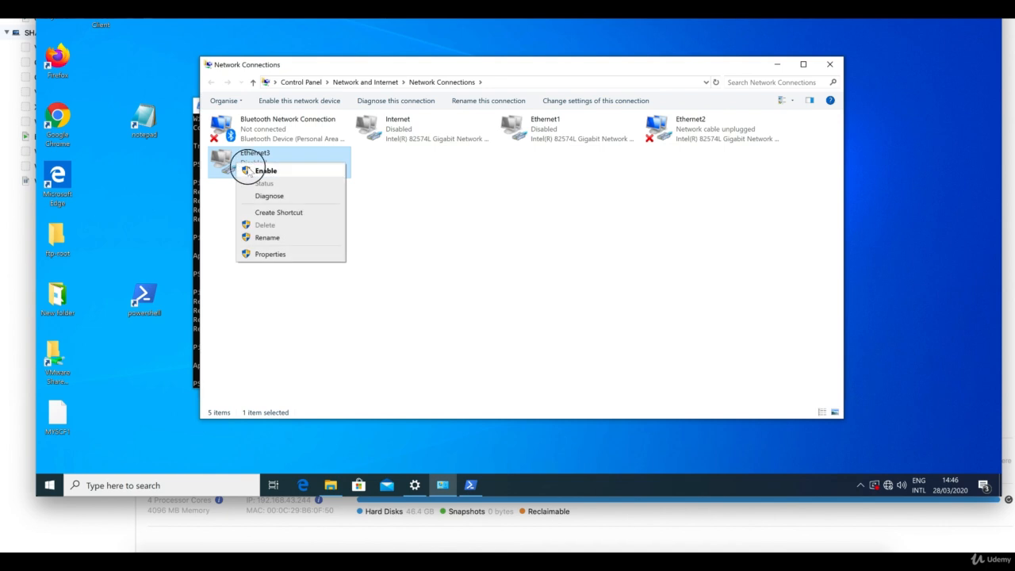
click(264, 170)
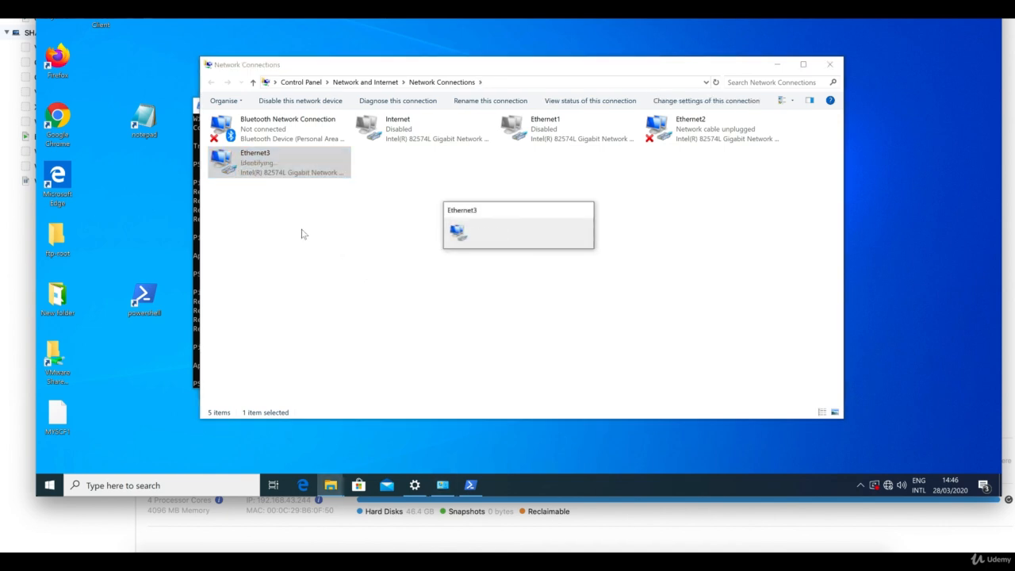
Step: Check Ethernet3's details show IPv4 172.16.0.15/24 with gateway 172.16.0.1
double_click(259, 178)
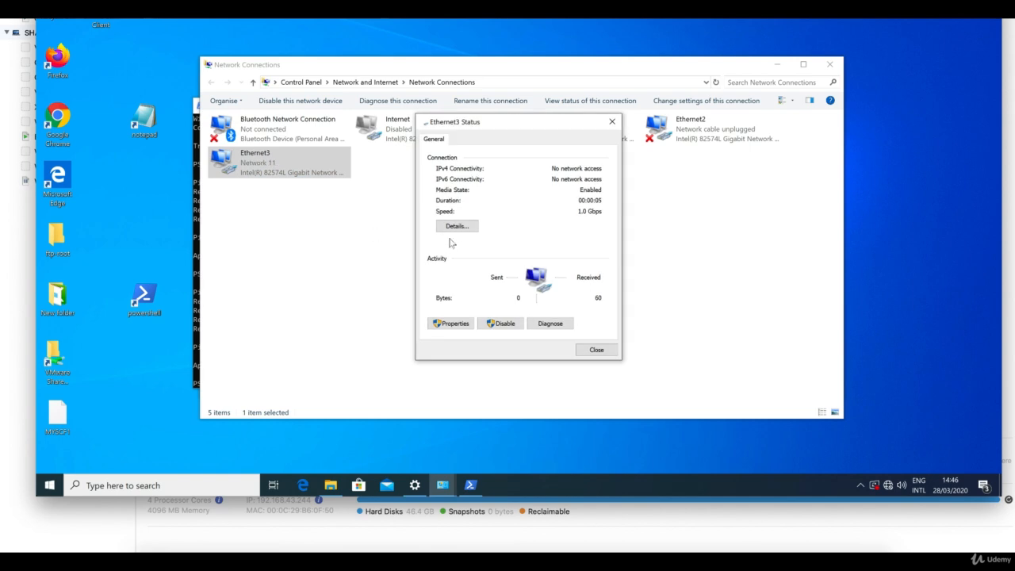
click(457, 227)
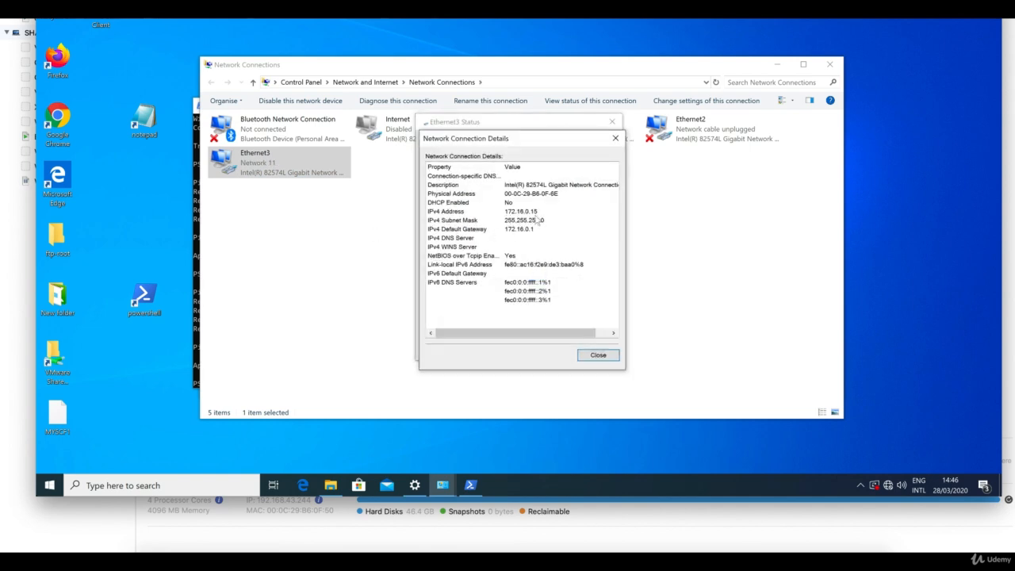
click(197, 321)
Step: Ping 192.168.0.111 from PowerShell, getting four replies with 0% loss, then launch Firefox
key(Return)
key(Return)
key(Return)
key(Return)
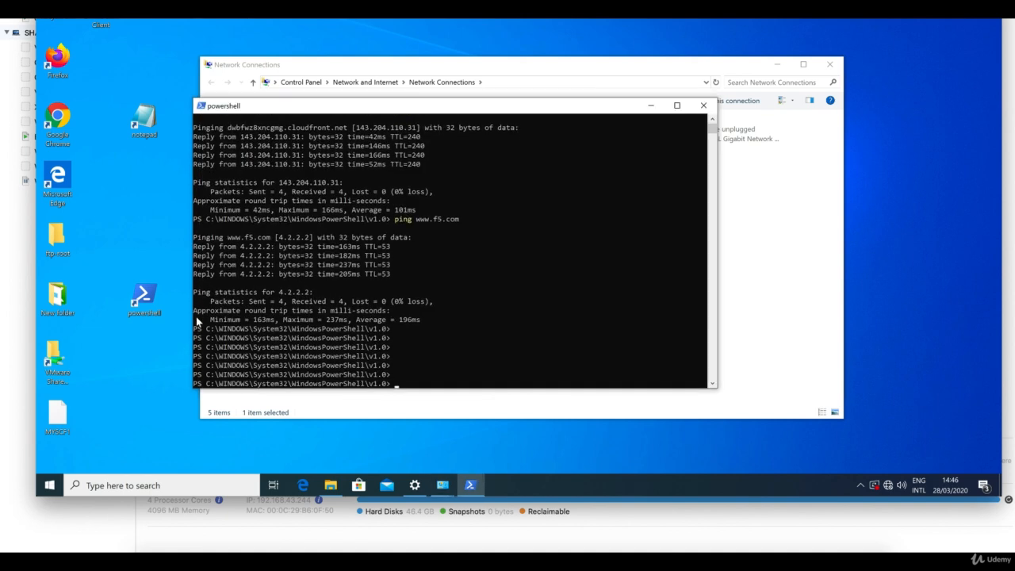
text(ping)
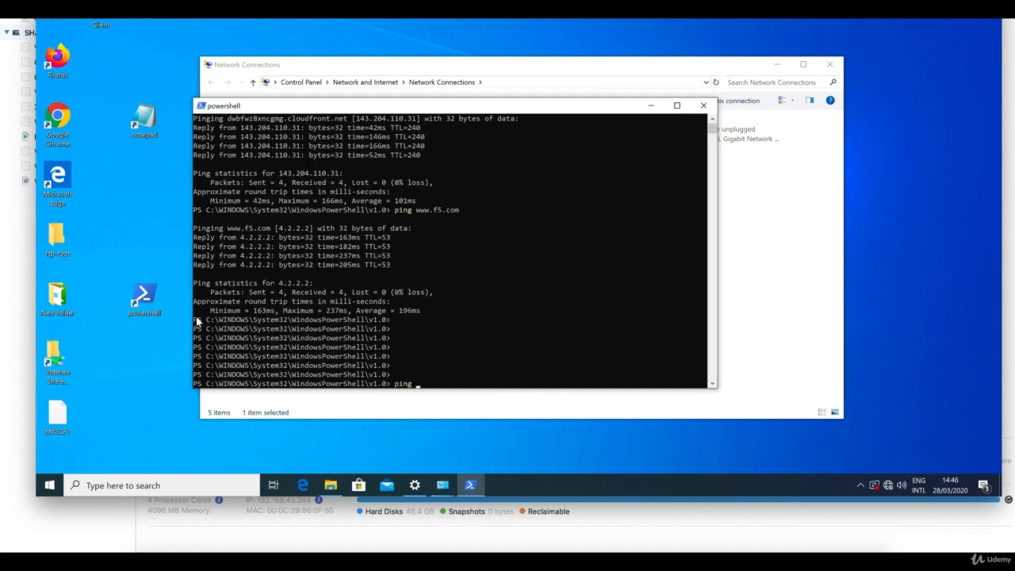
text( 192.168)
text(.0.111)
key(Return)
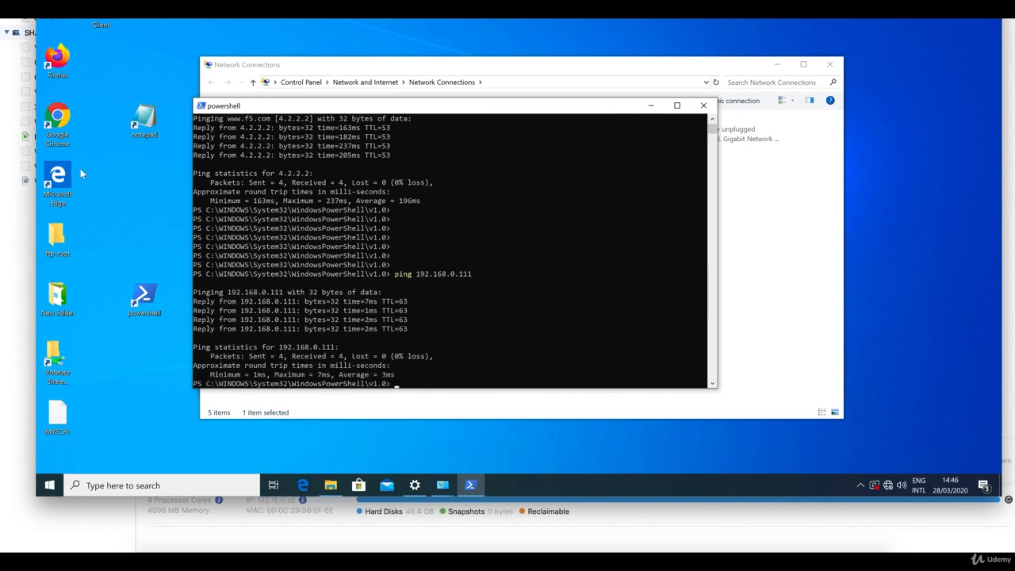
click(59, 59)
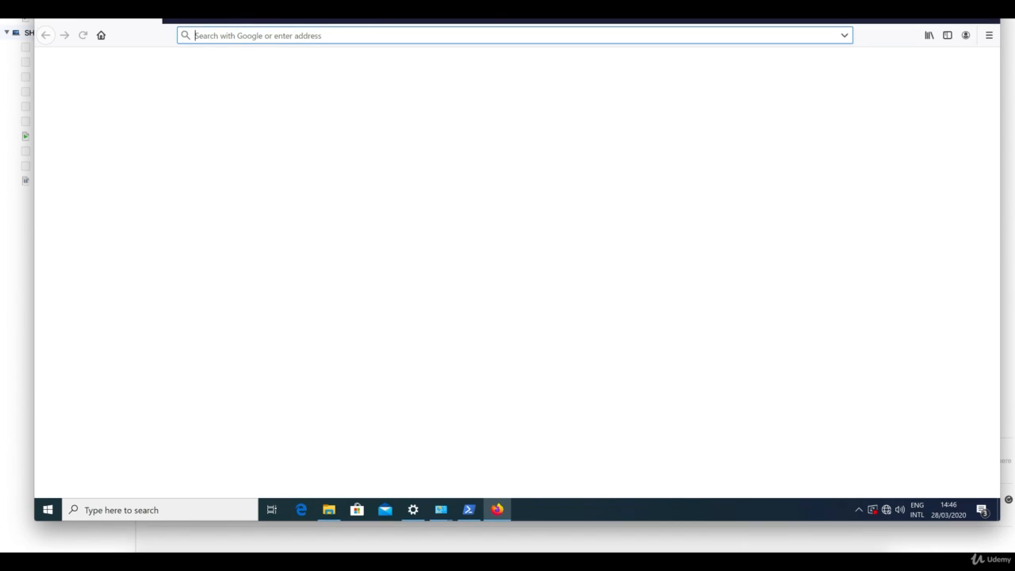
text(h)
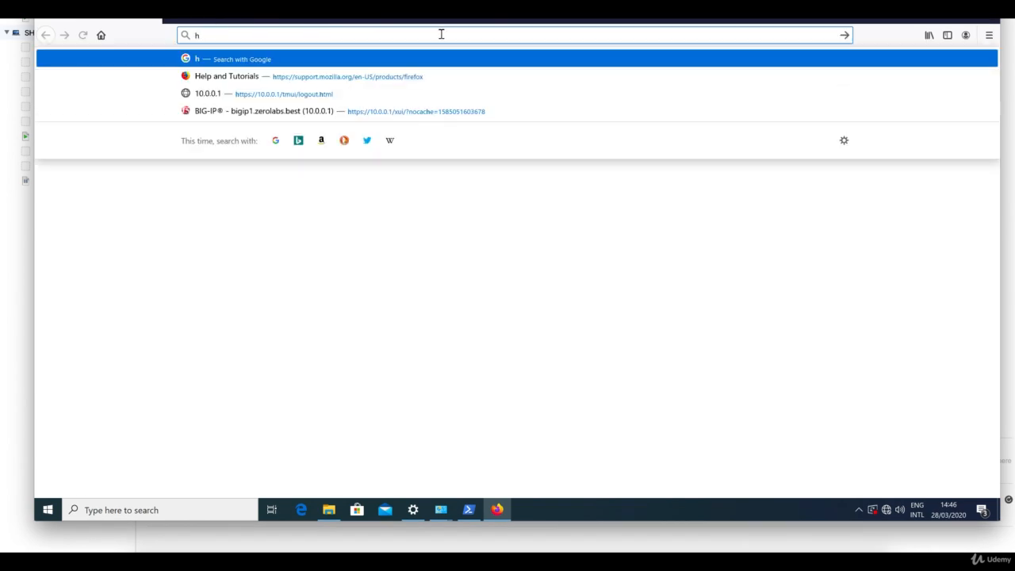
text(ttps://19)
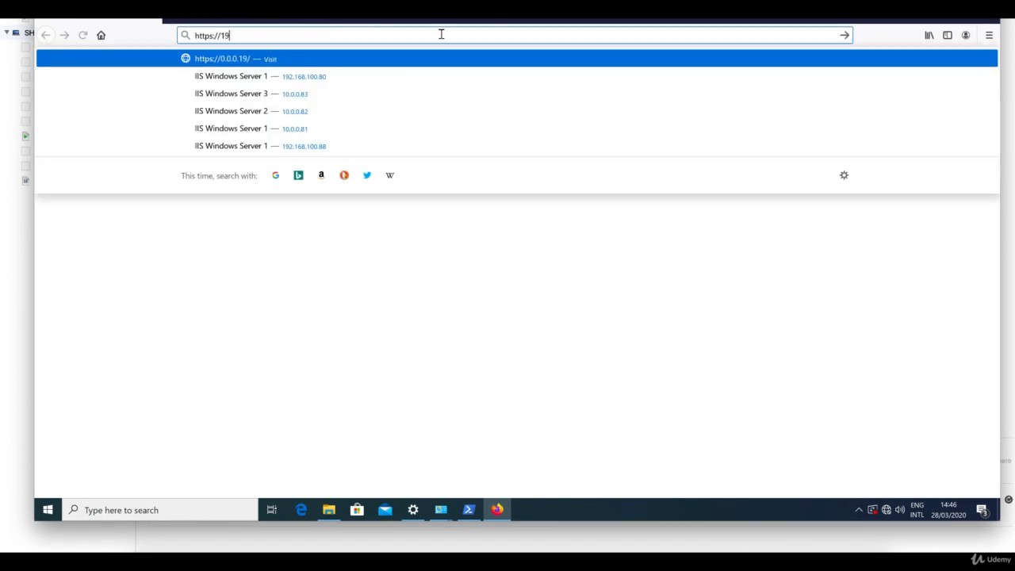
text(2.16)
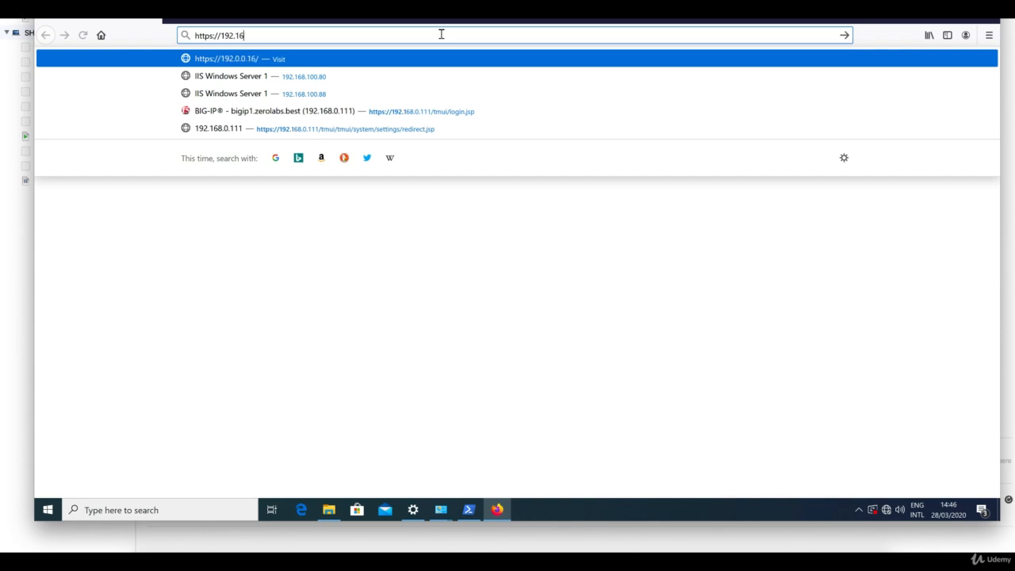
text(8.0.111)
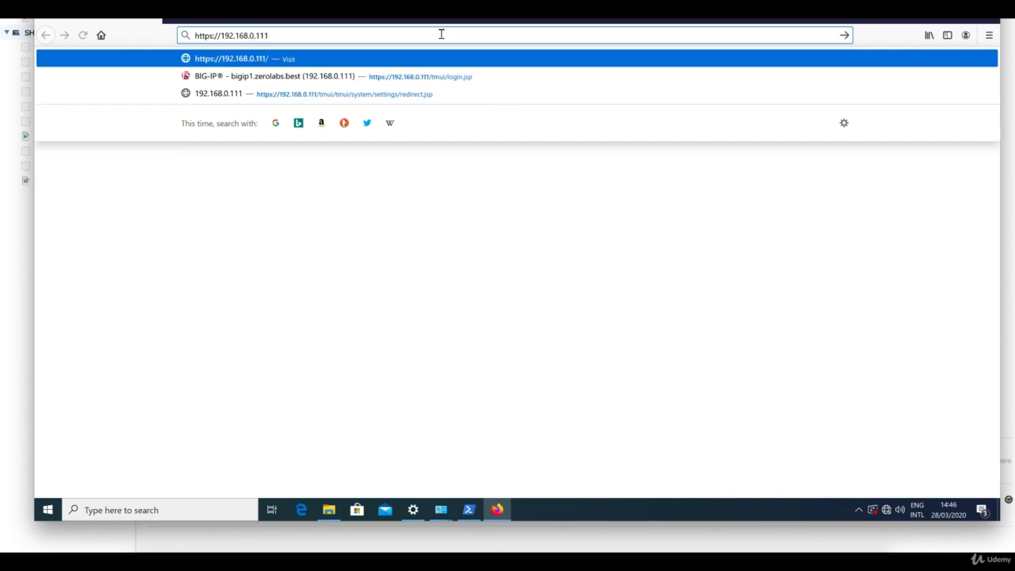
key(Return)
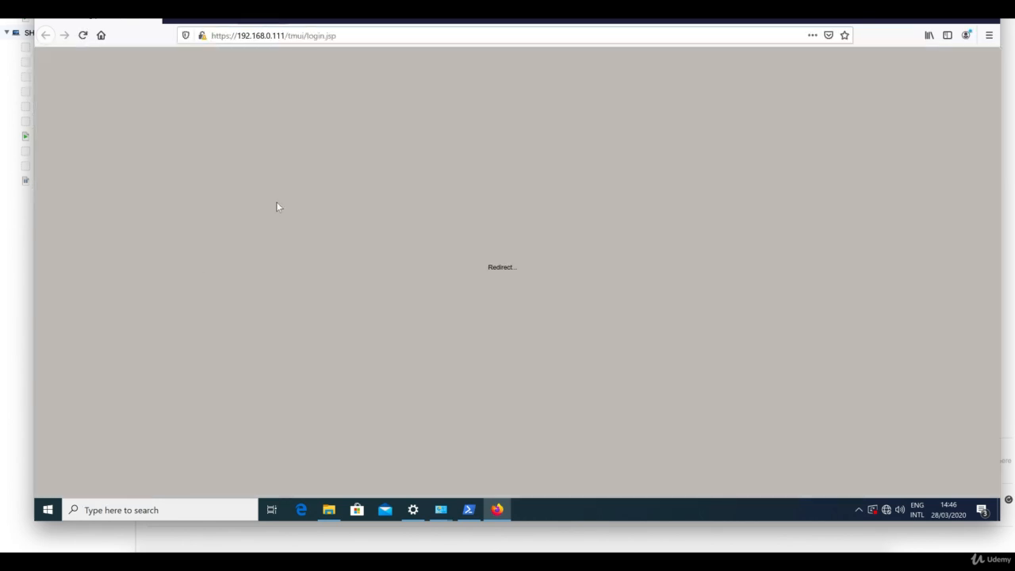
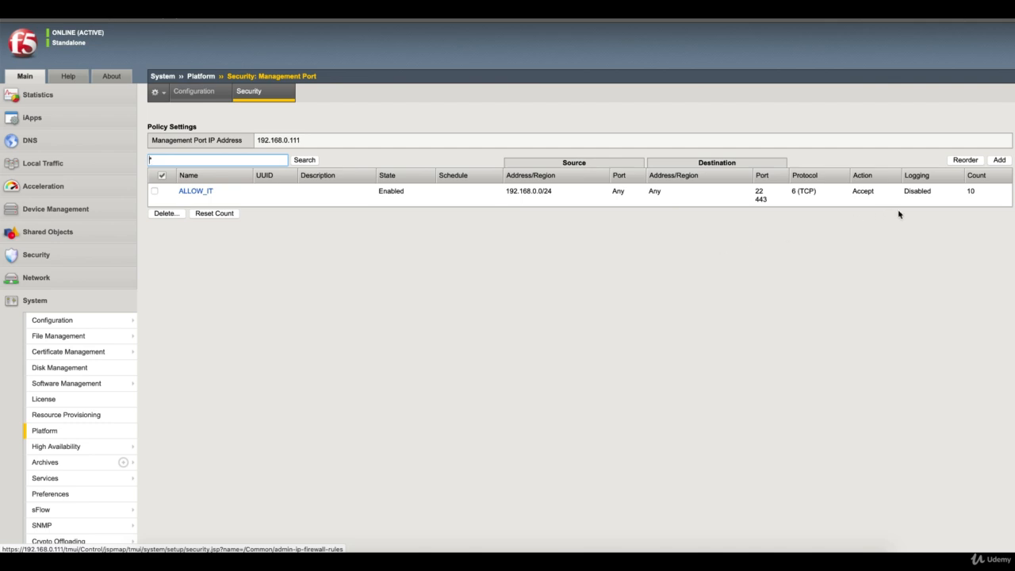
Step: Add a management-port rule named Deny_All with action Drop, ordered last after ALLOW_IT
click(1000, 162)
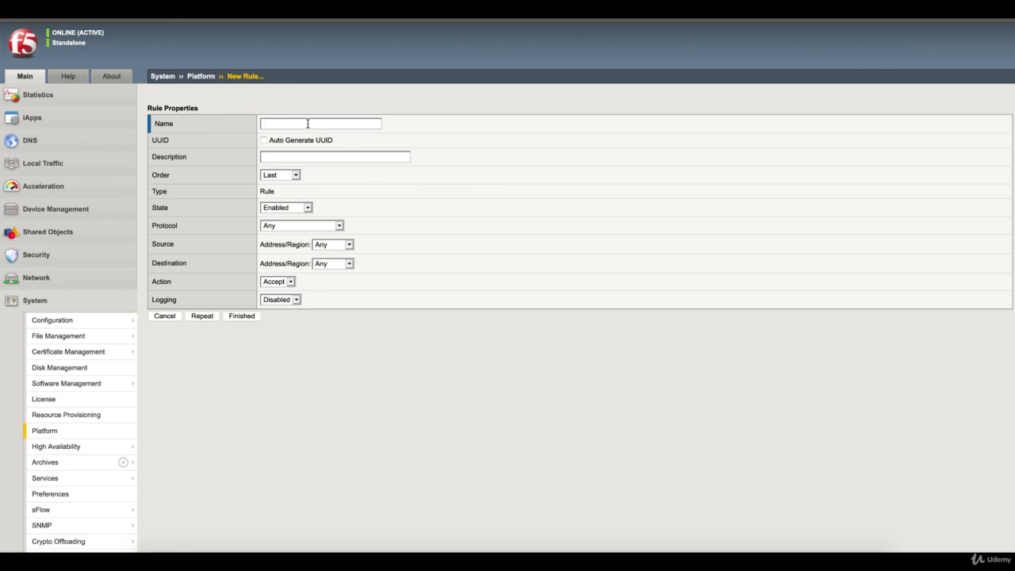
text(Den)
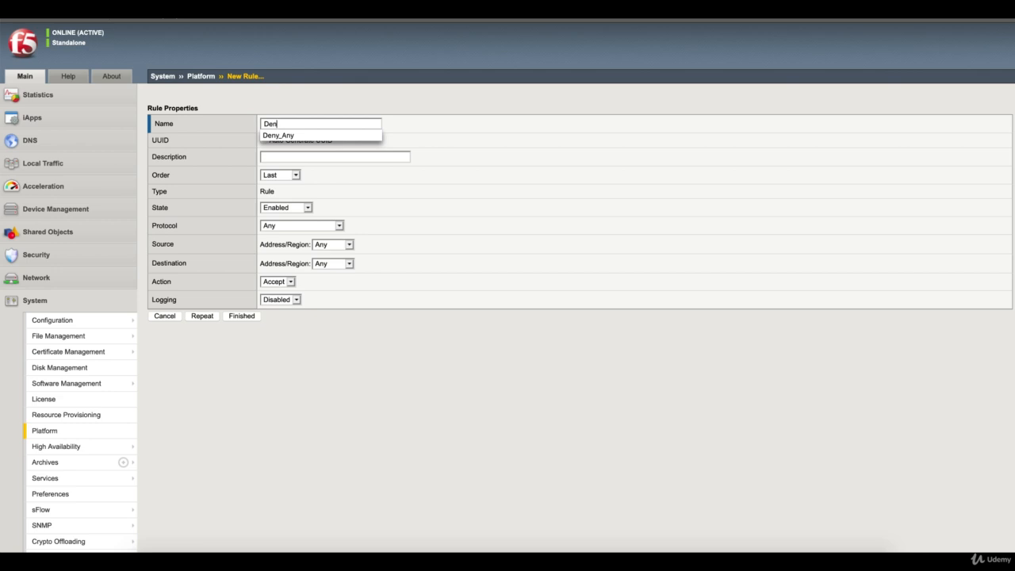
text(y_All)
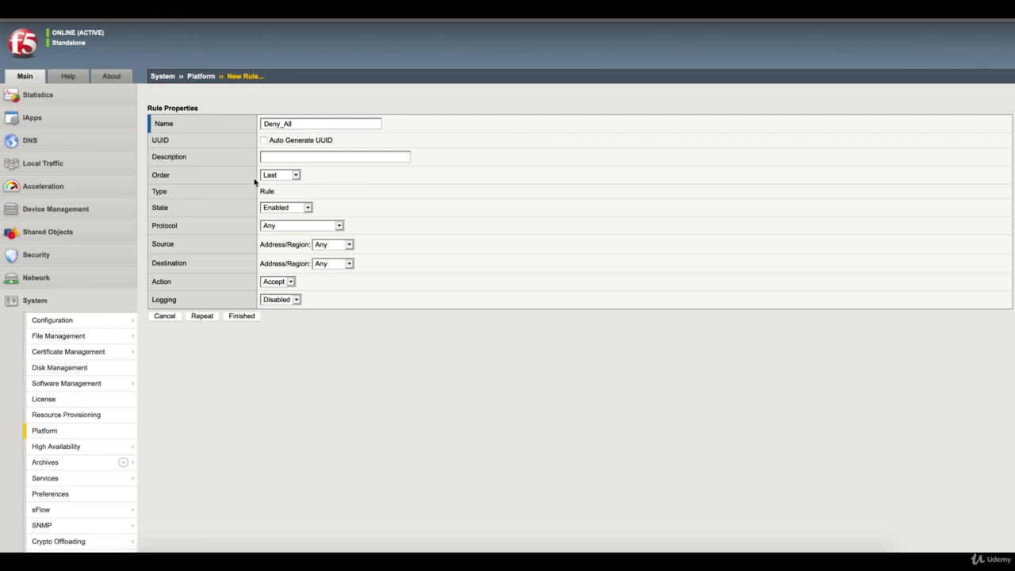
click(291, 283)
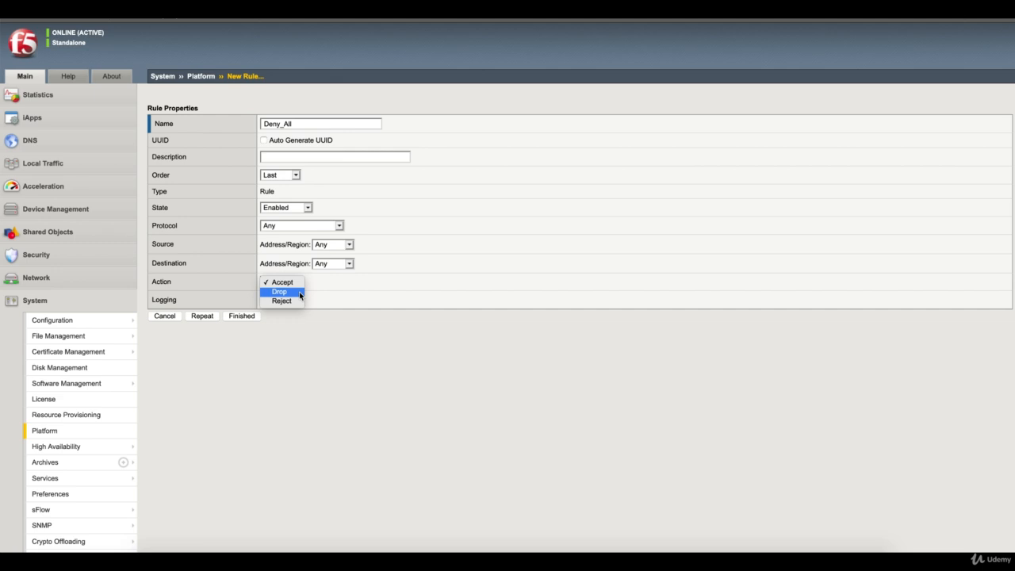
click(300, 295)
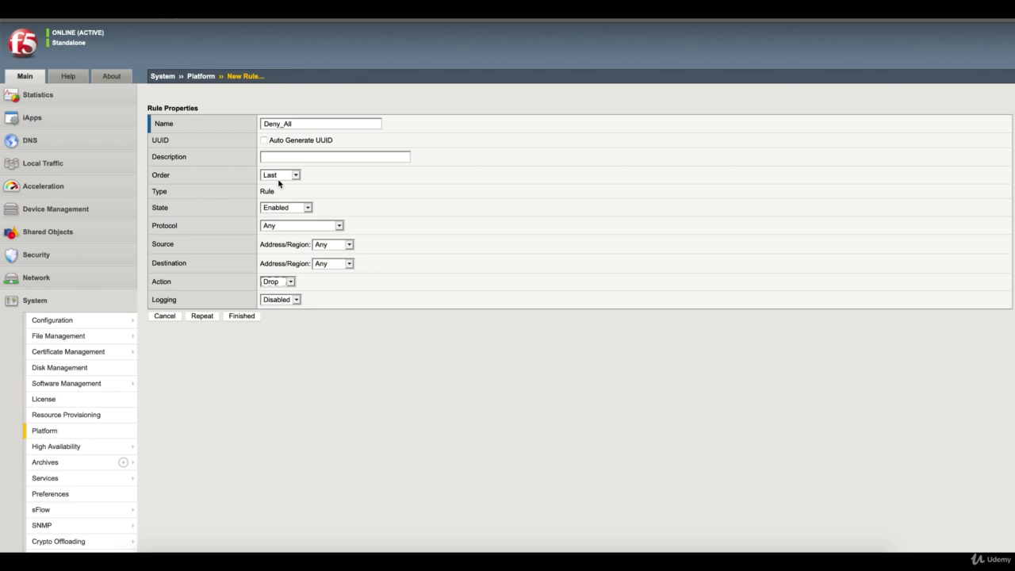
click(241, 317)
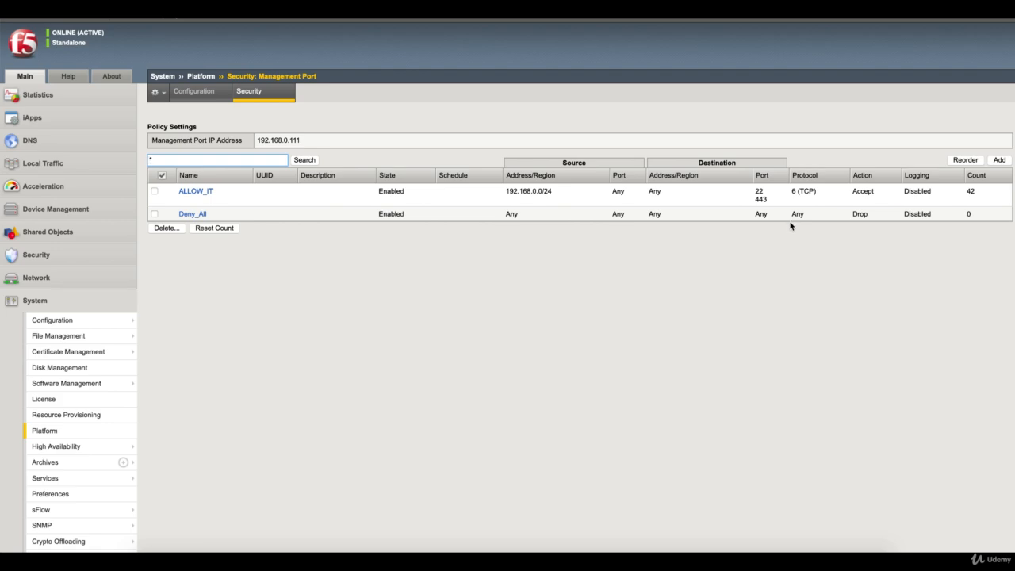
Step: Reload the BIG-IP login page in the Windows VM's Firefox and see it time out
click(730, 560)
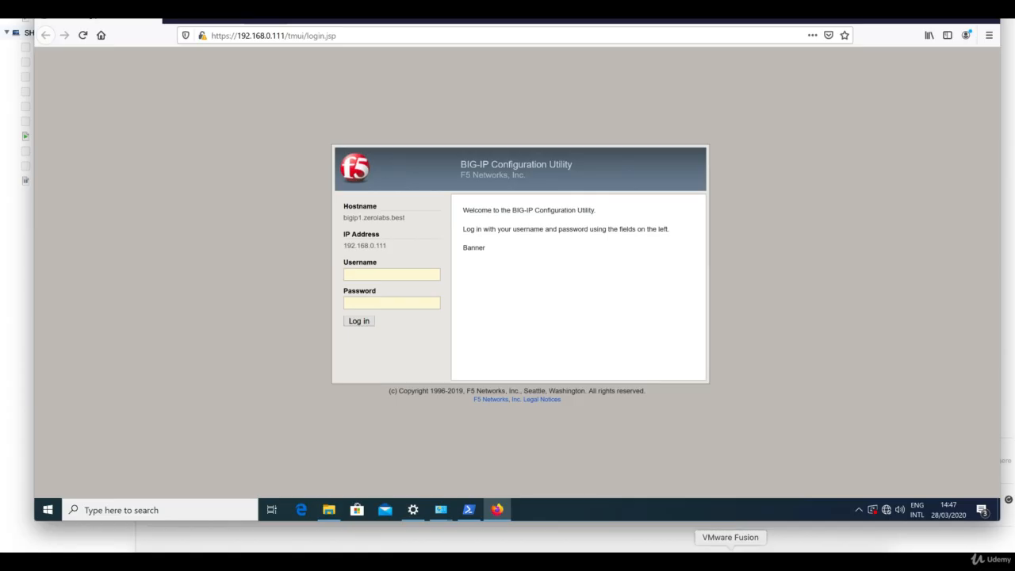
click(82, 35)
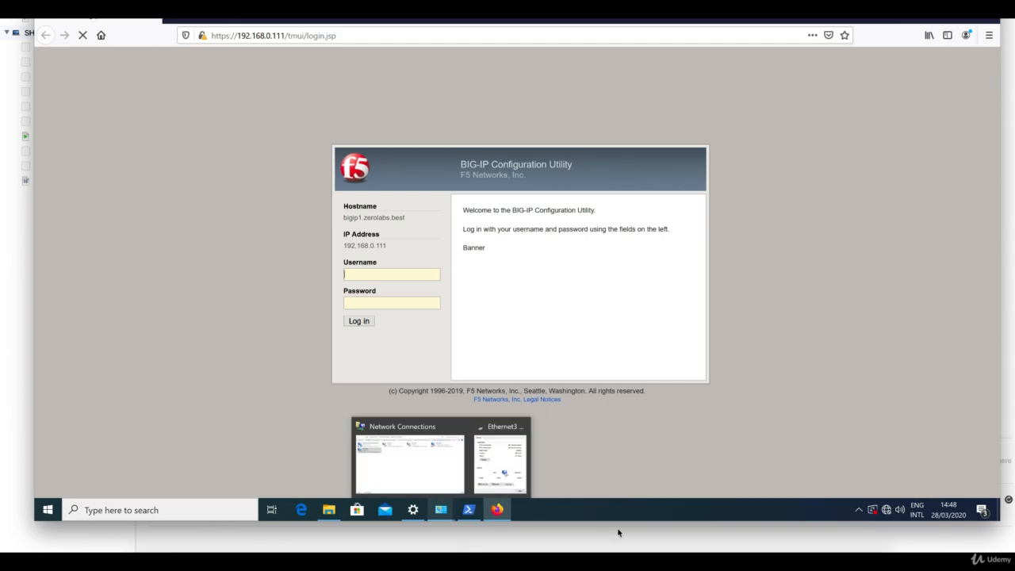
click(627, 560)
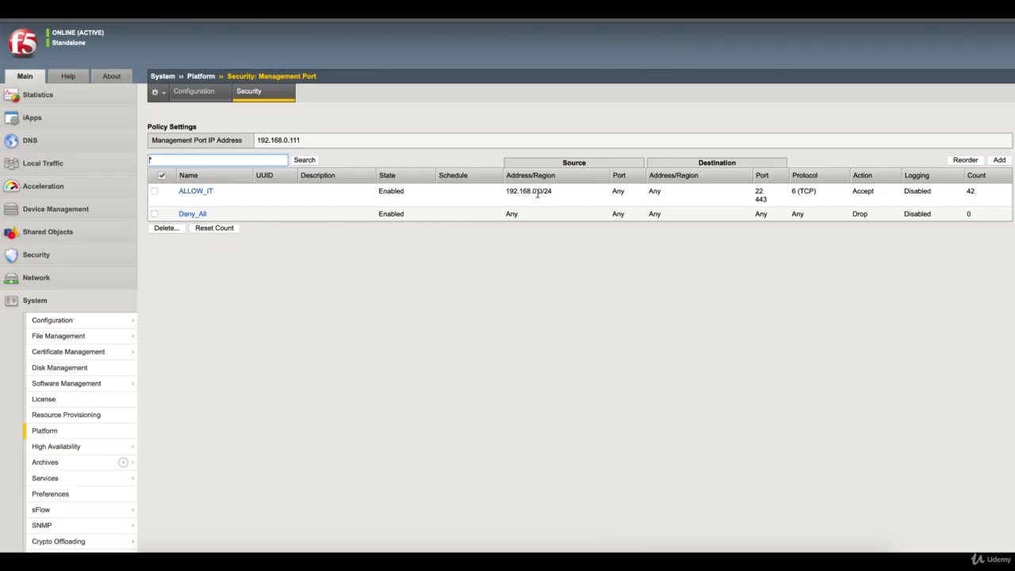
click(730, 560)
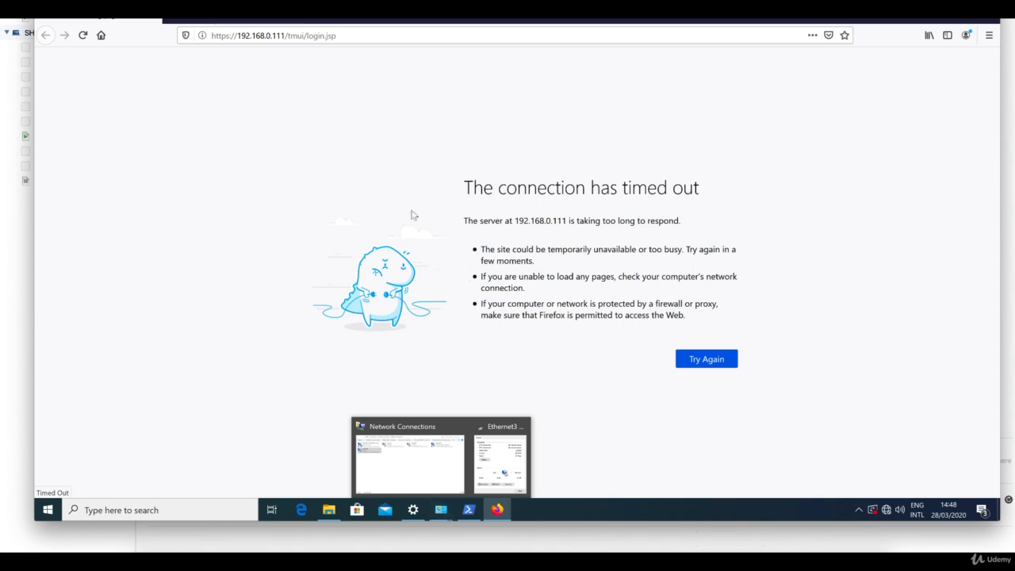
Step: Run ipconfig in PowerShell to check the client's address, back at the timed-out page
click(468, 510)
text(ipconfig)
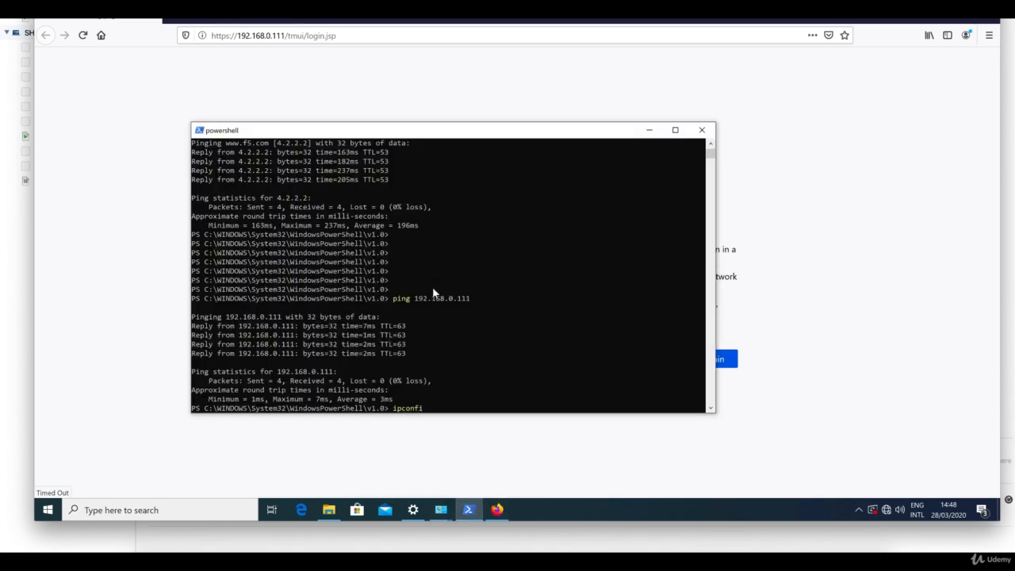
key(Return)
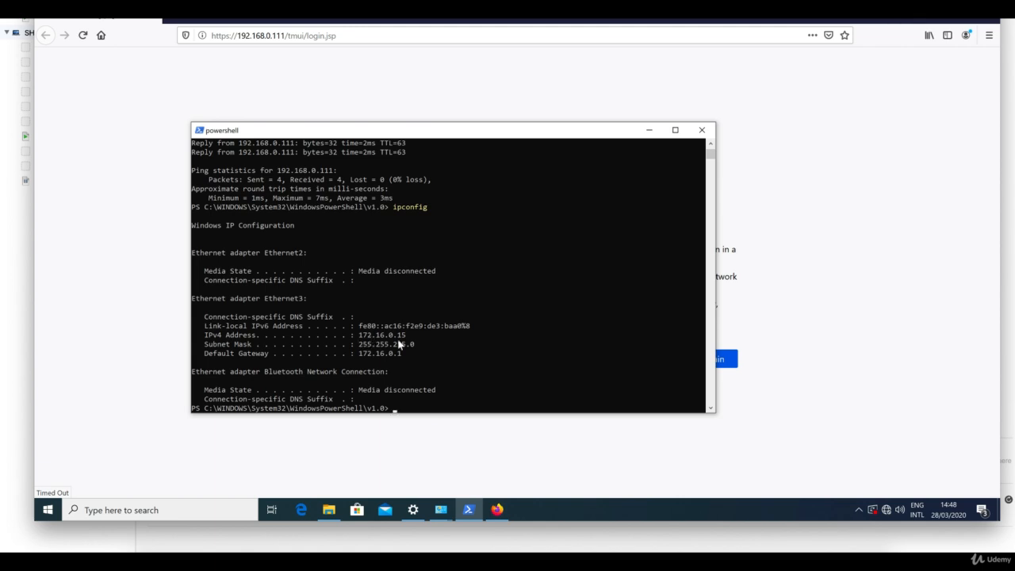
click(832, 294)
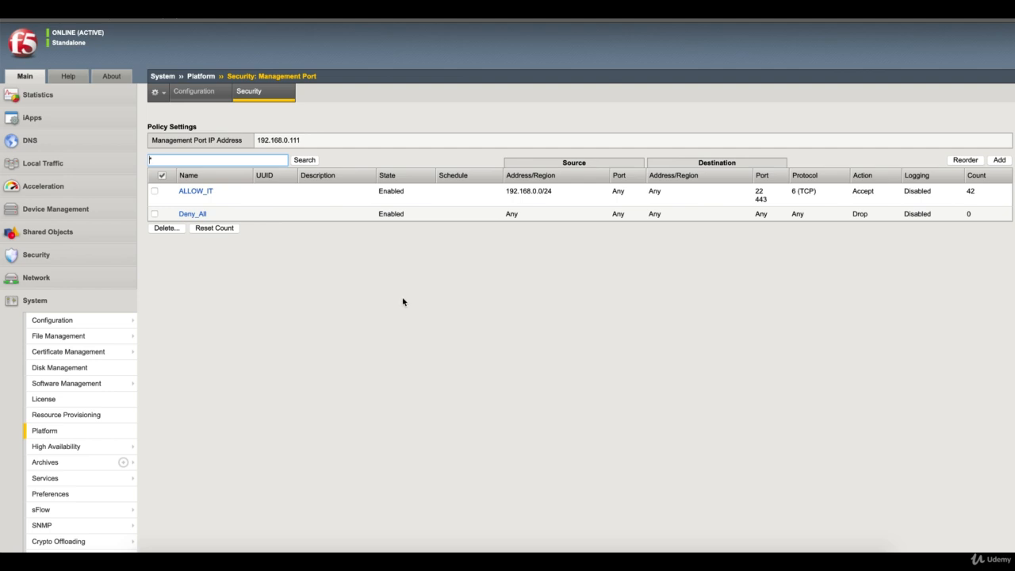
Step: Refresh the management-port rule list and delete ALLOW_IT, leaving only Deny_All
click(259, 96)
click(154, 192)
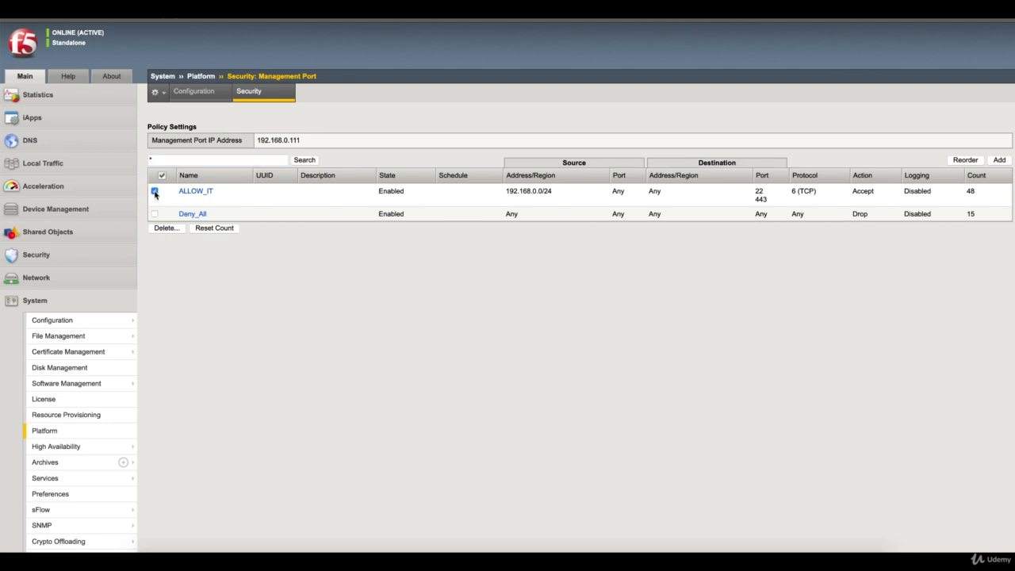
click(173, 229)
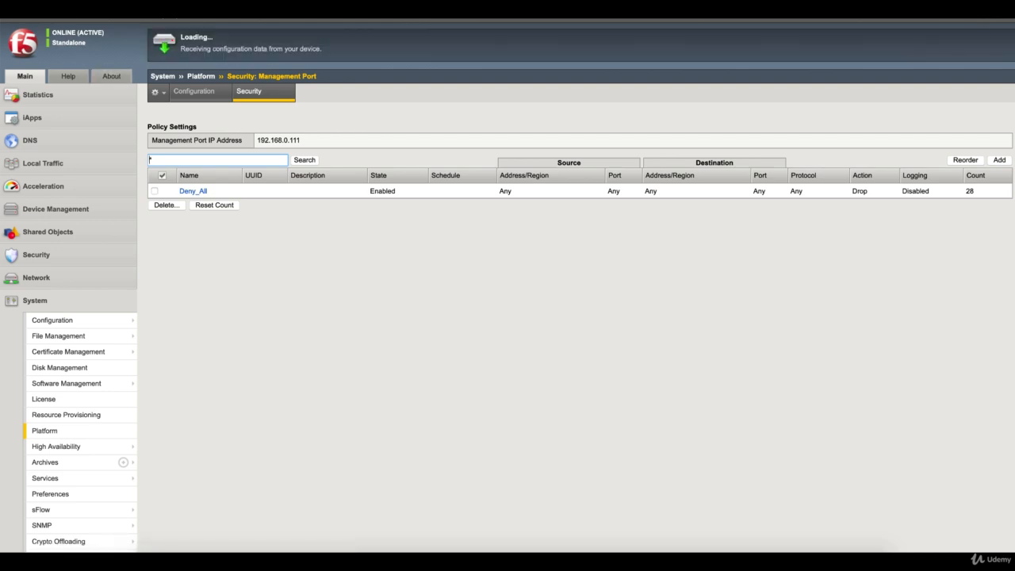
click(1001, 9)
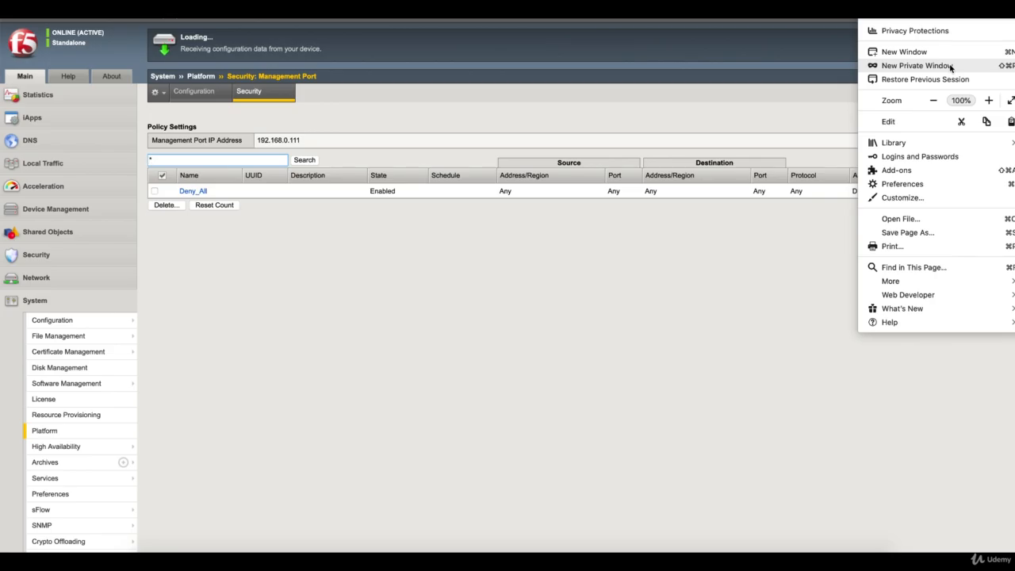
click(916, 66)
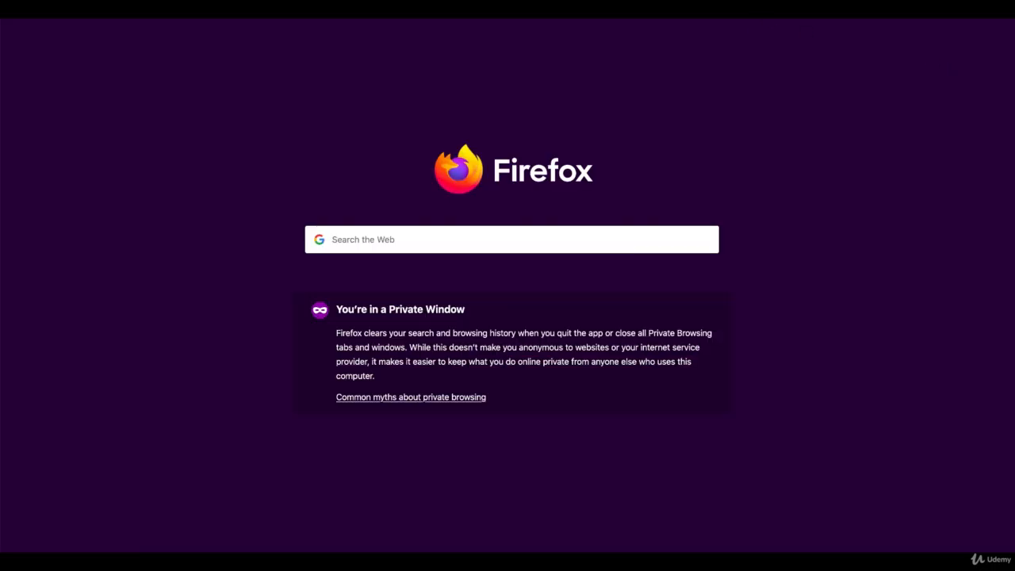
click(691, 29)
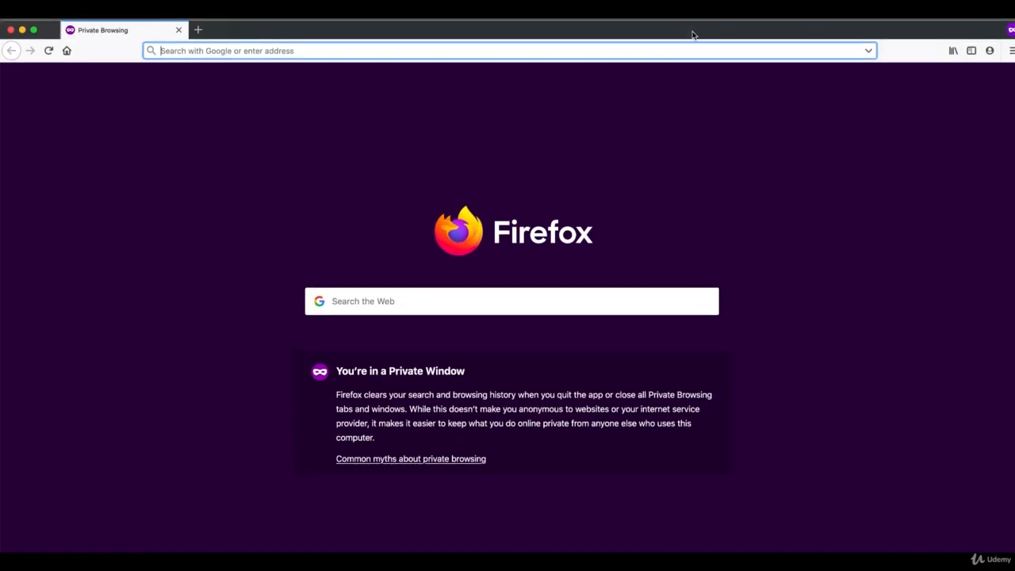
text(https)
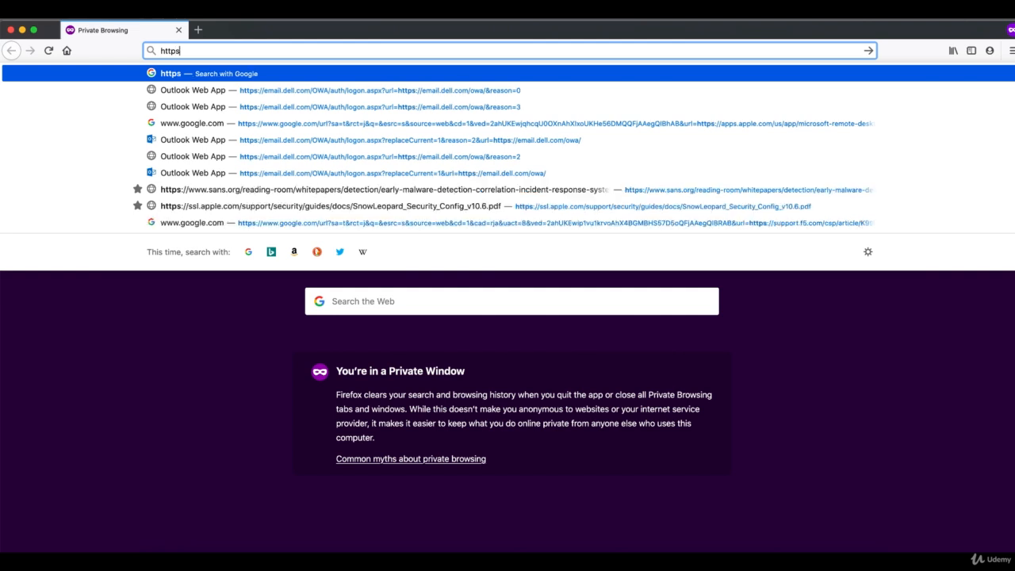
text(://)
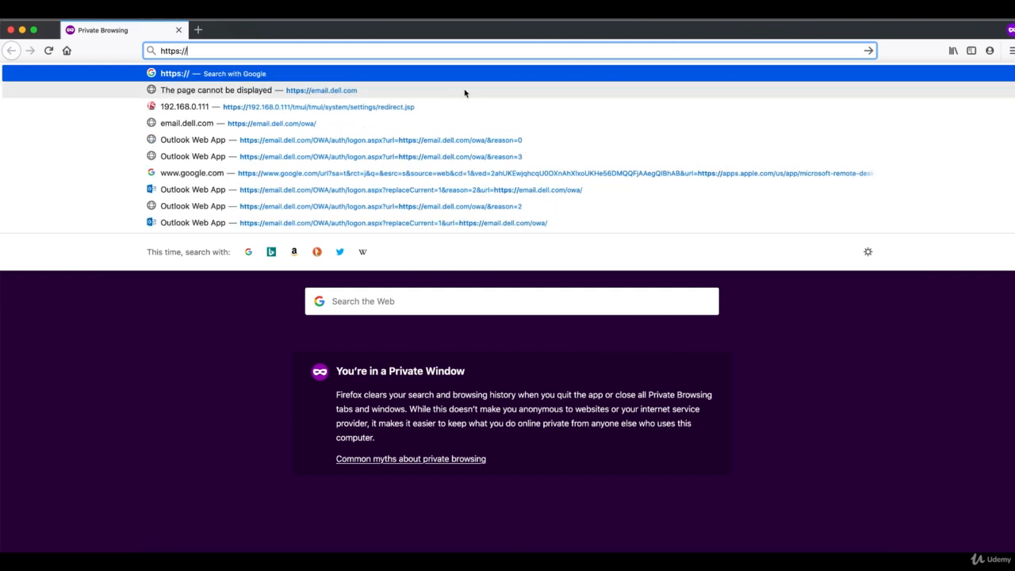
click(449, 106)
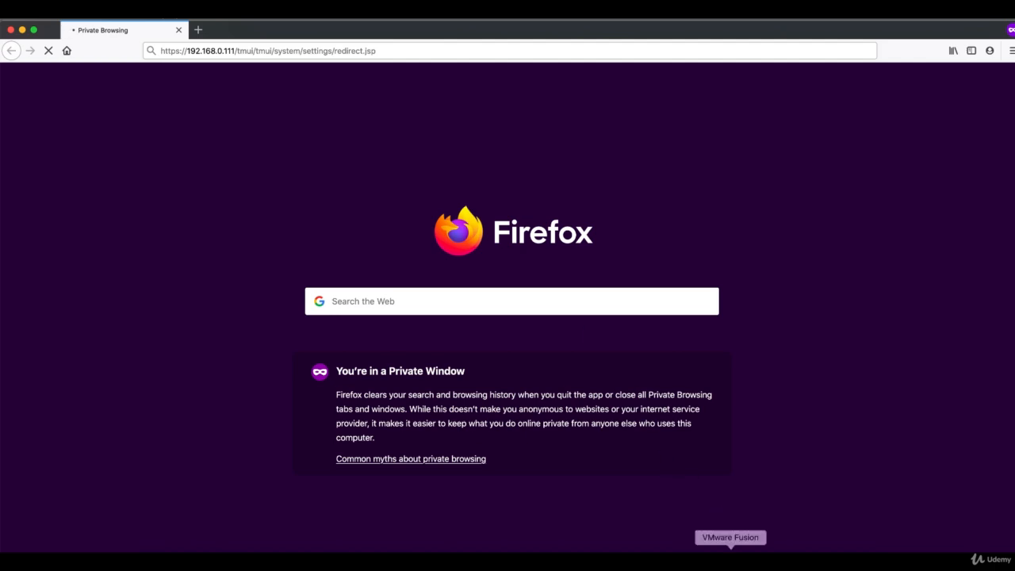
click(730, 559)
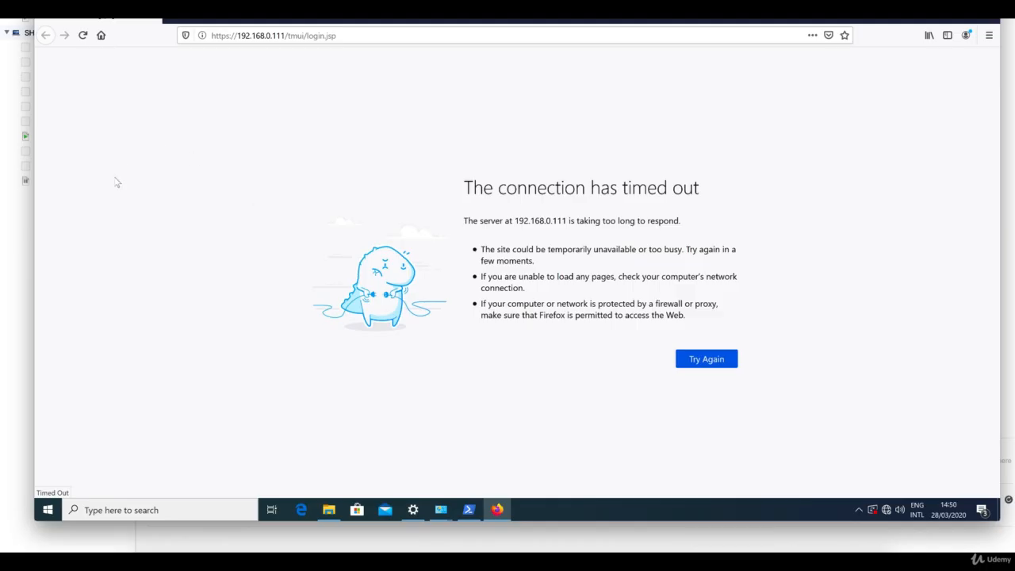
Step: Open the BIGIP-1 virtual machine console and log in as root
click(28, 237)
click(55, 138)
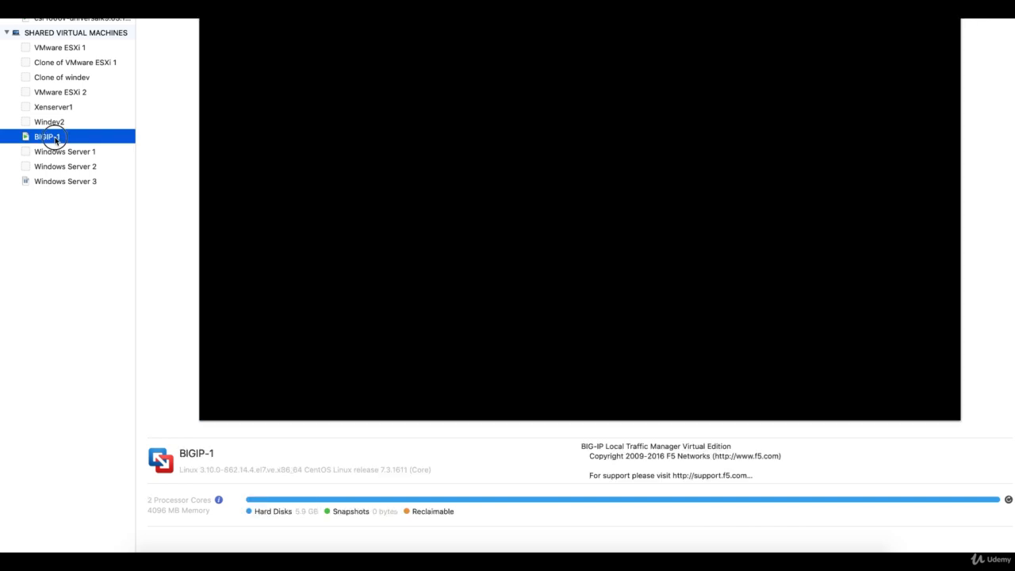
double_click(55, 140)
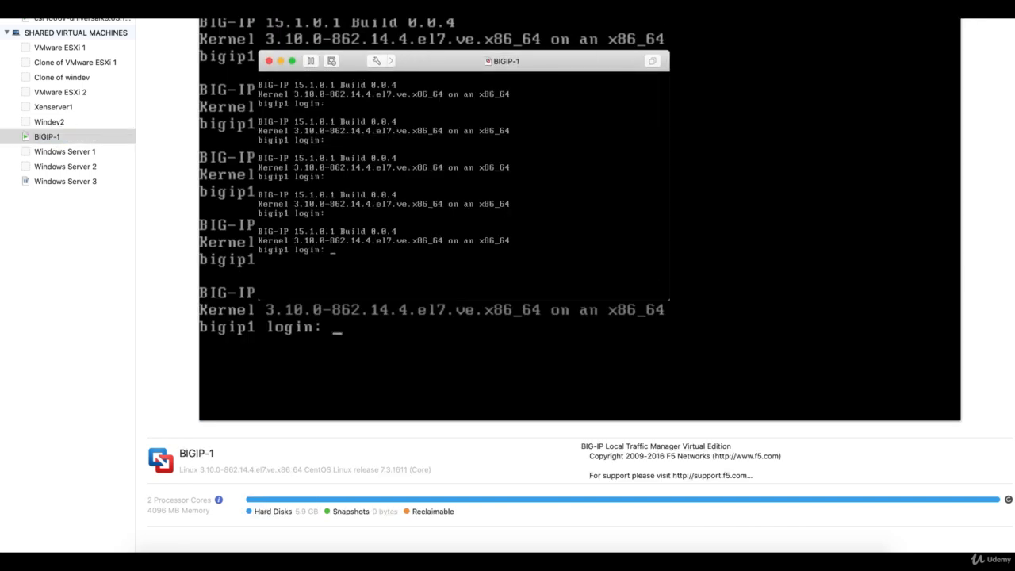
text(root)
key(Return)
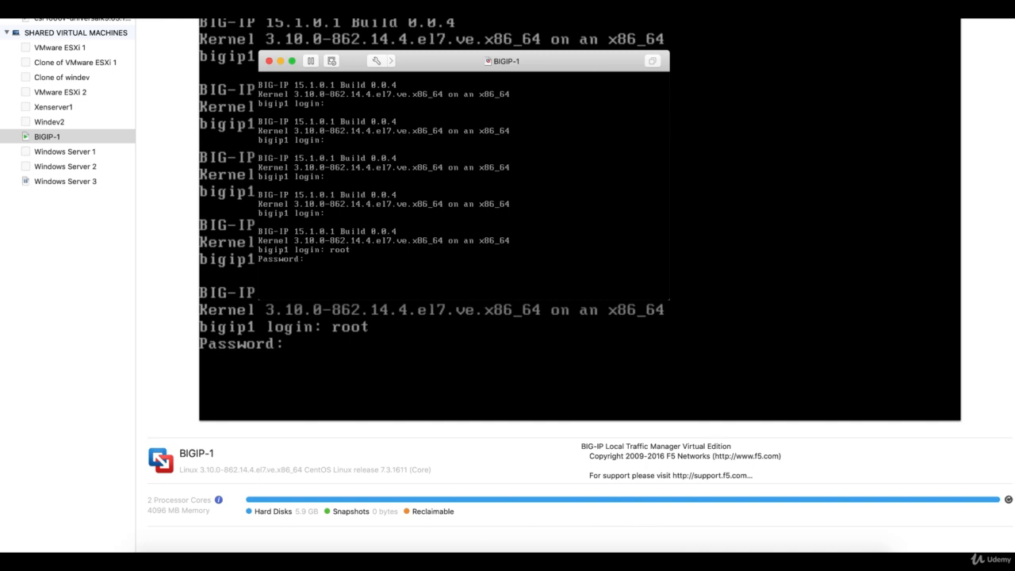
key(Return)
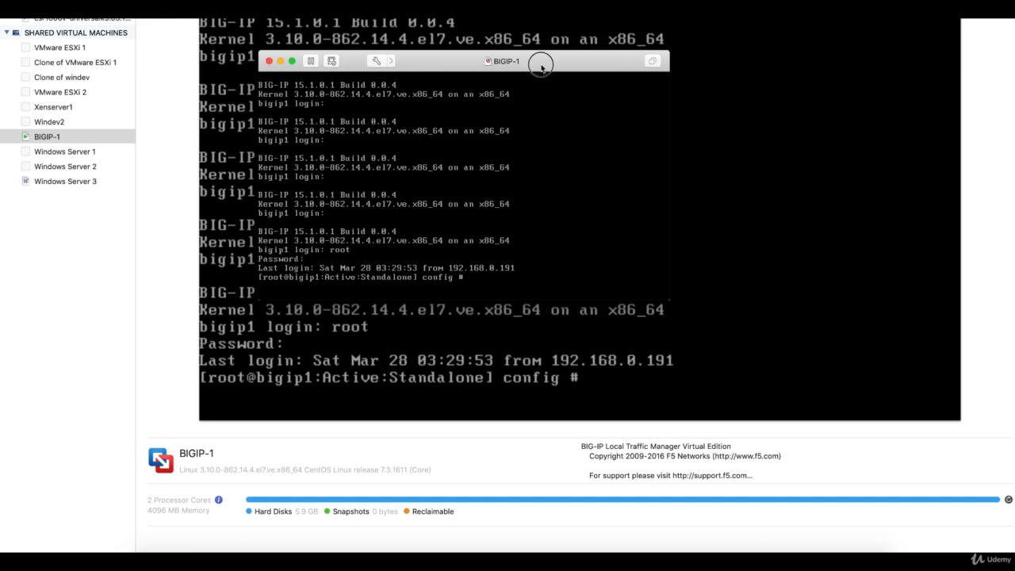
Step: Start tmsh and list /security firewall management-ip-rules, showing only Deny_All dropping traffic
key(Return)
key(Return)
key(Return)
key(Return)
key(Return)
key(Return)
key(Return)
key(Return)
key(Return)
key(Return)
key(Return)
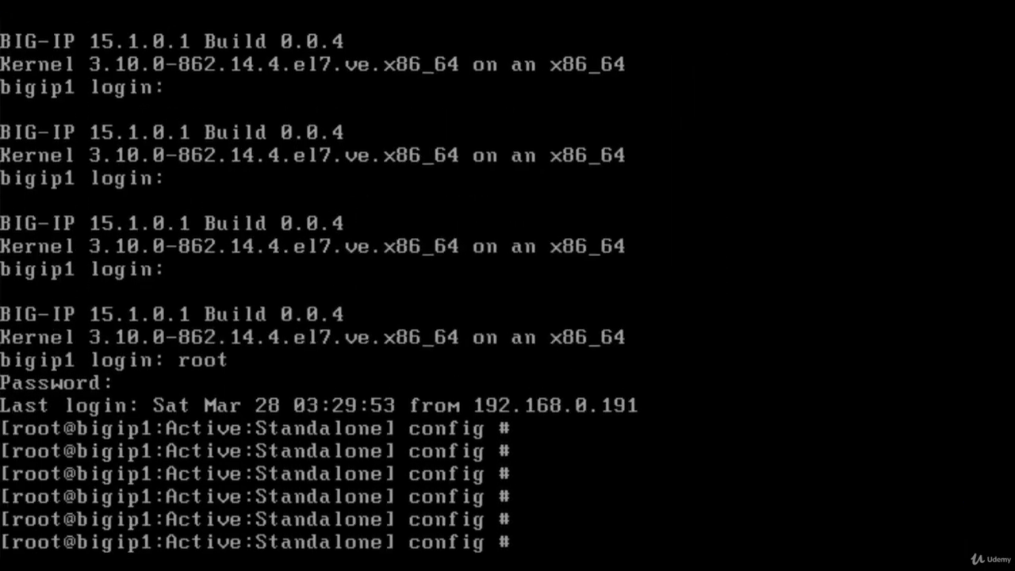
key(Return)
key(Return)
key(Return)
key(Return)
key(Return)
key(Return)
key(Return)
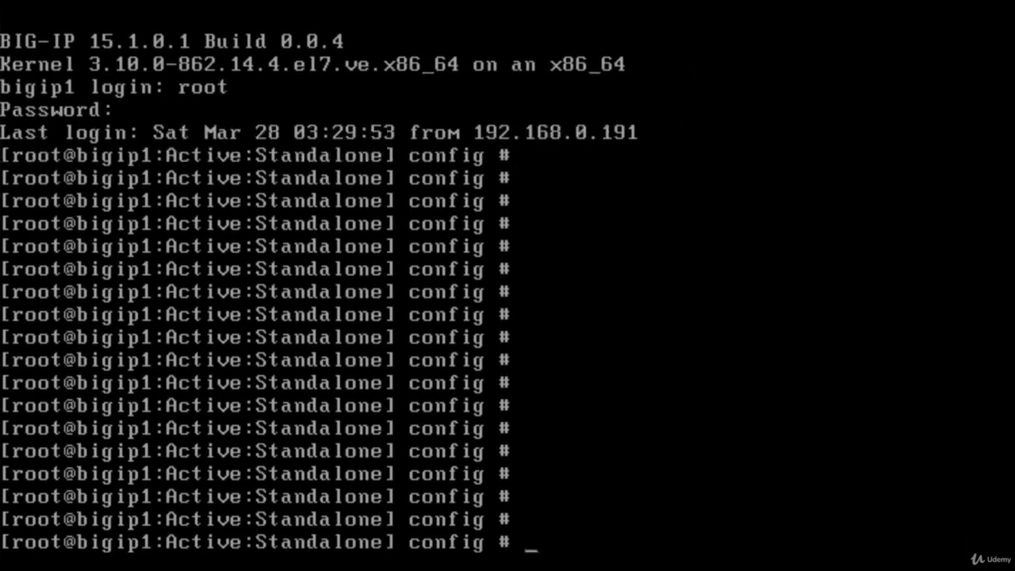
text(t)
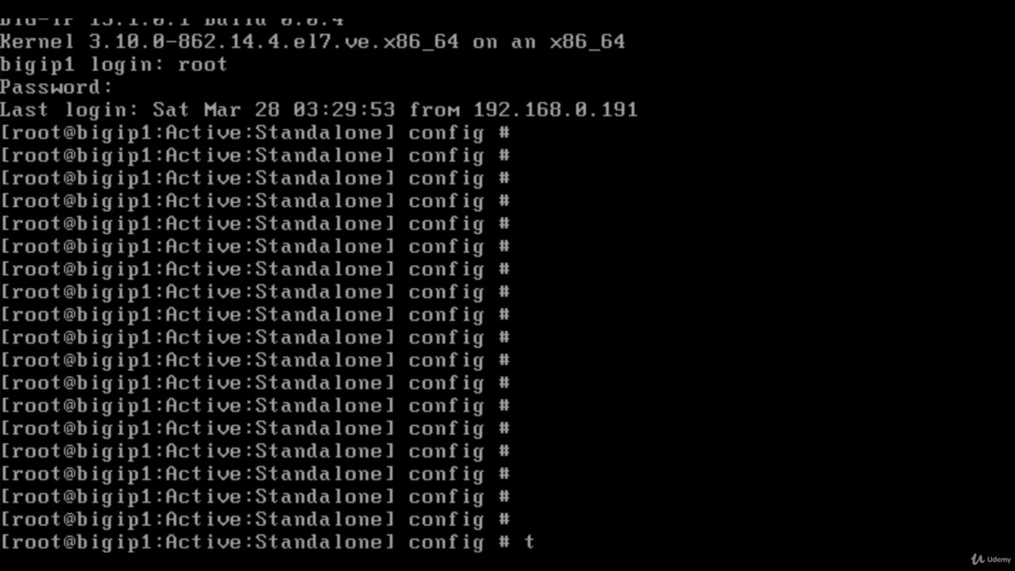
text(msh)
key(Return)
key(Return)
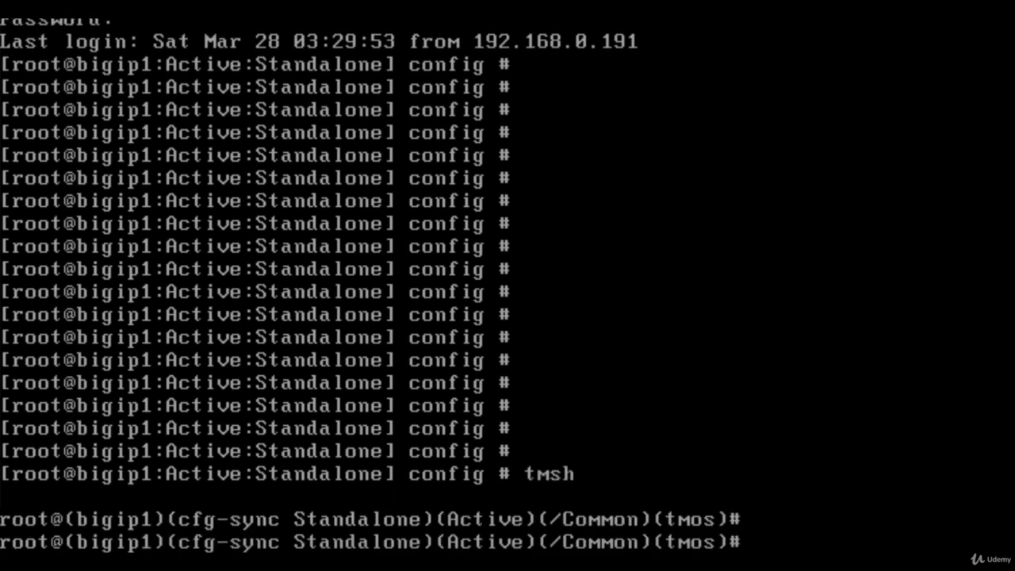
key(Return)
key(Return)
key(Return)
key(Return)
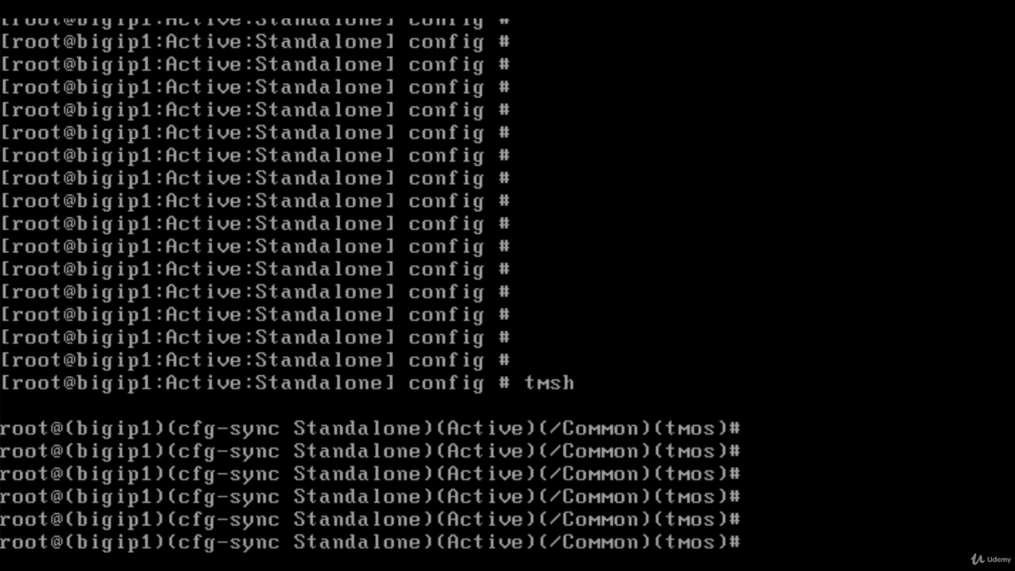
text(list /security )
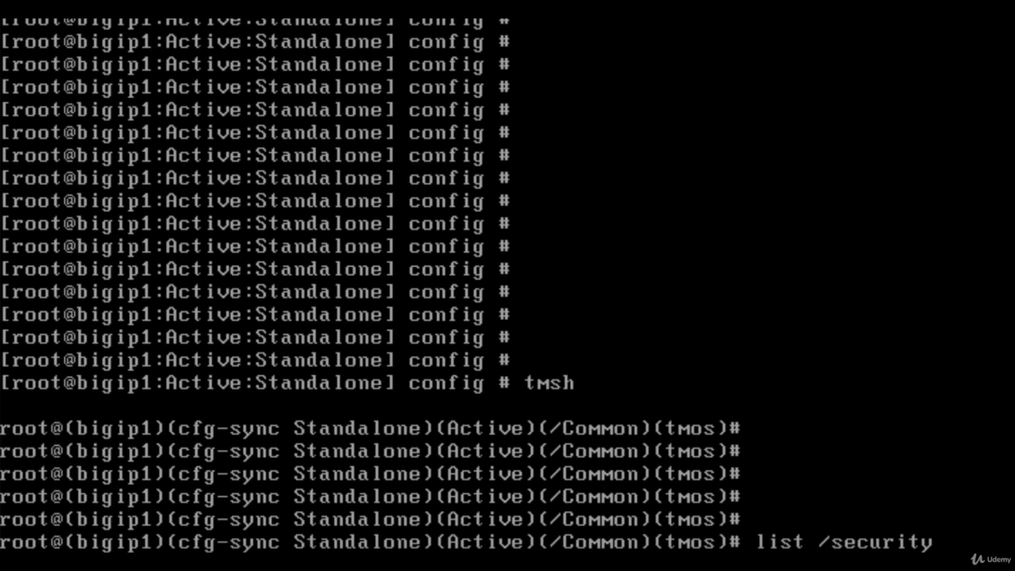
text(firewall)
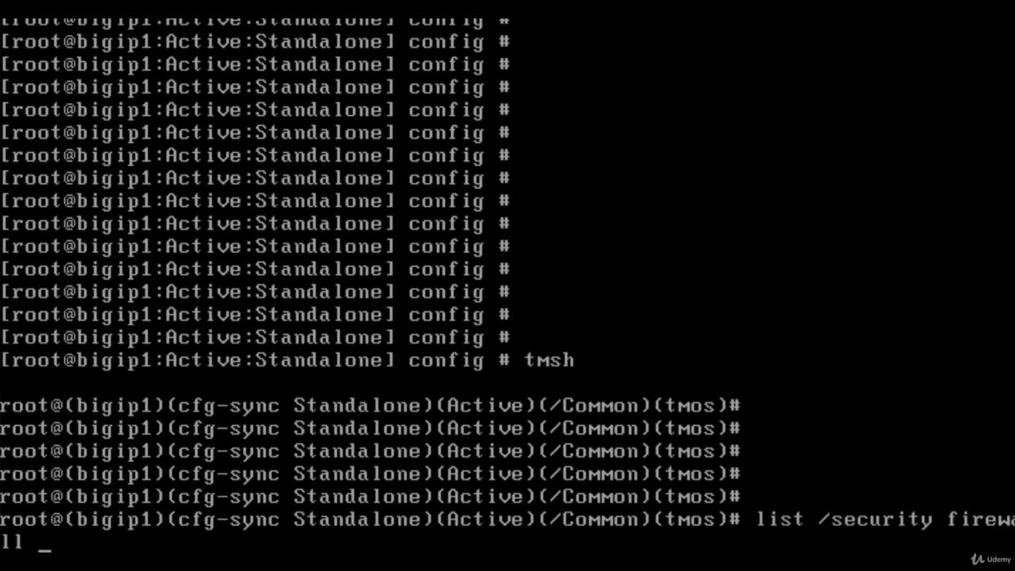
text( mana)
key(Tab)
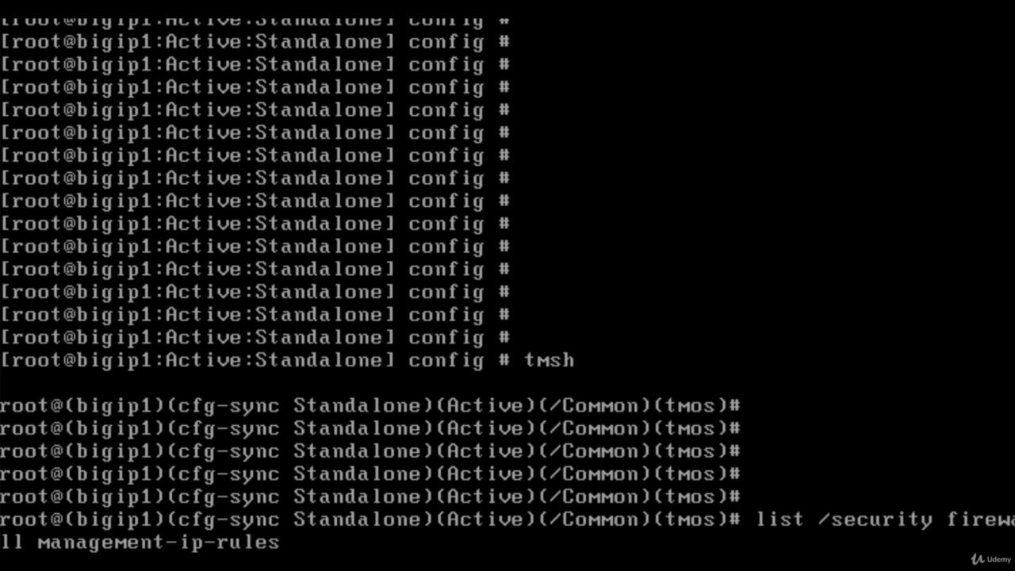
key(Return)
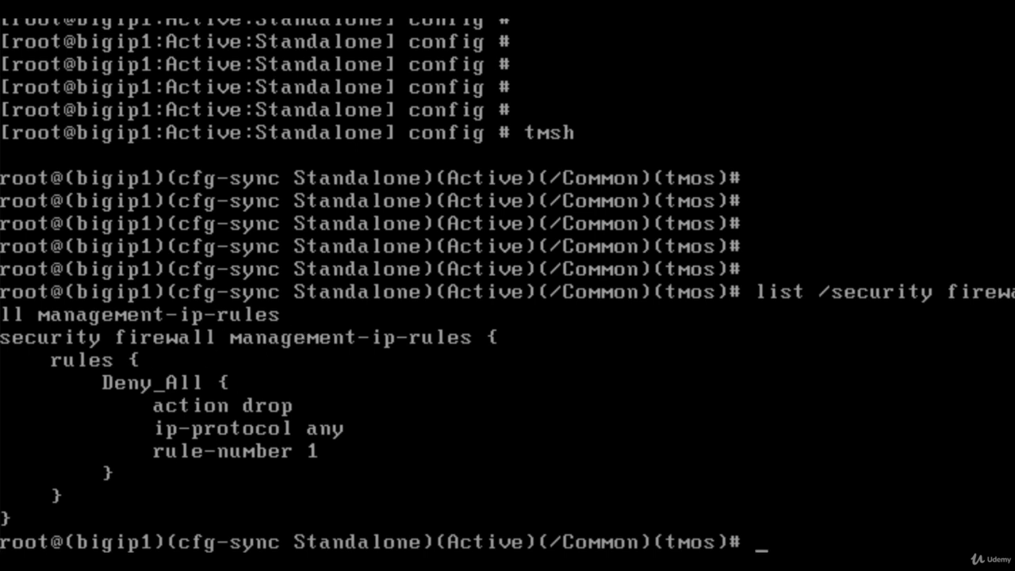
text(modify)
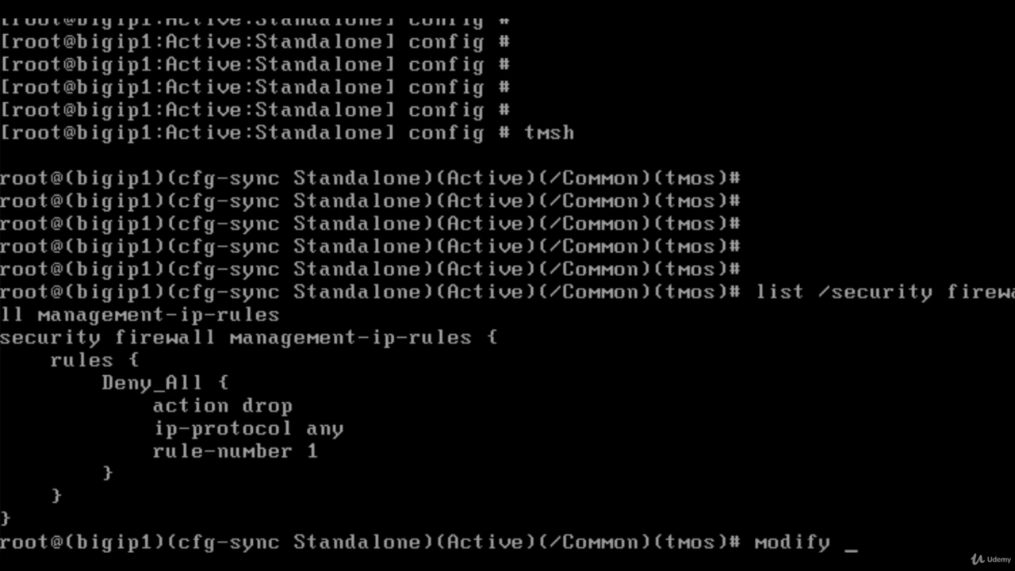
text( /security firewall)
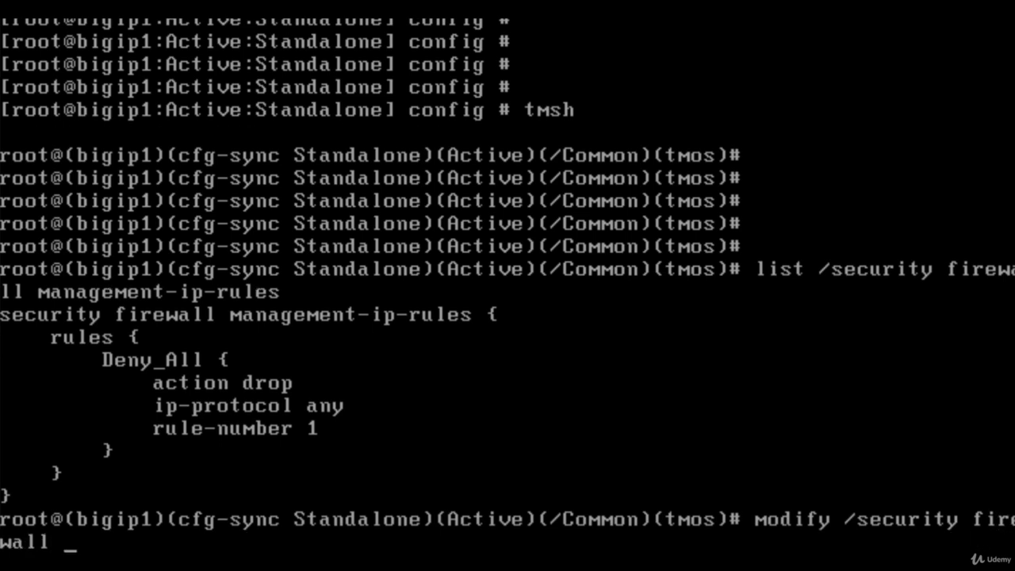
text( mana)
Step: Remove Deny_All with 'modify ... rules delete { Deny_All }' and relist to confirm rules are empty
key(Tab)
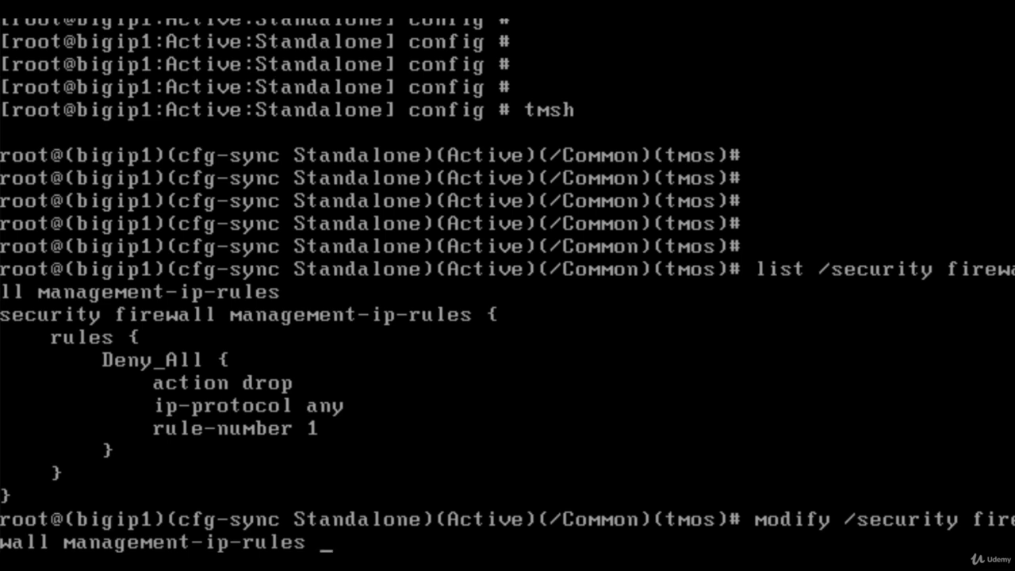
text(rules rules)
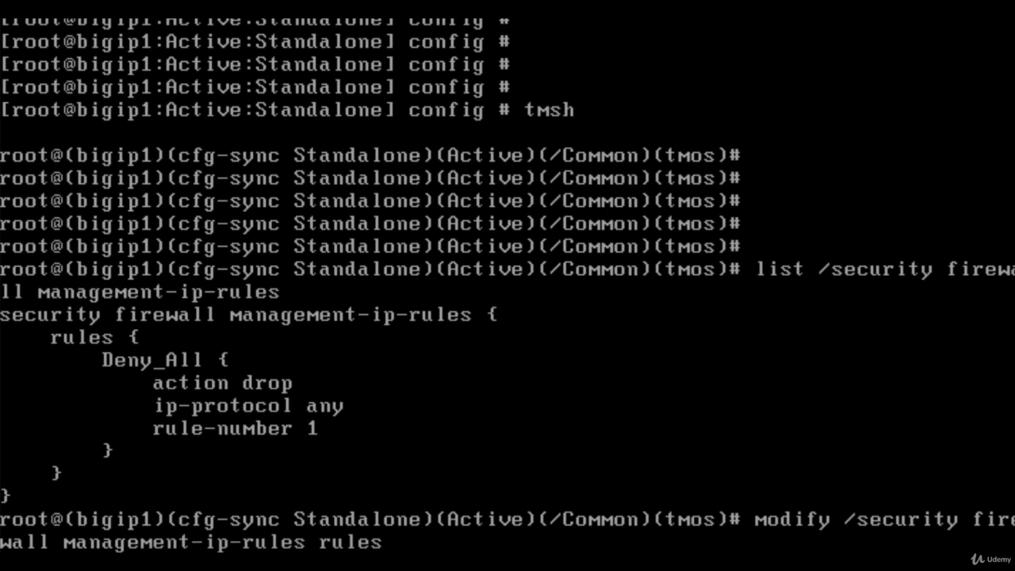
text(delete )
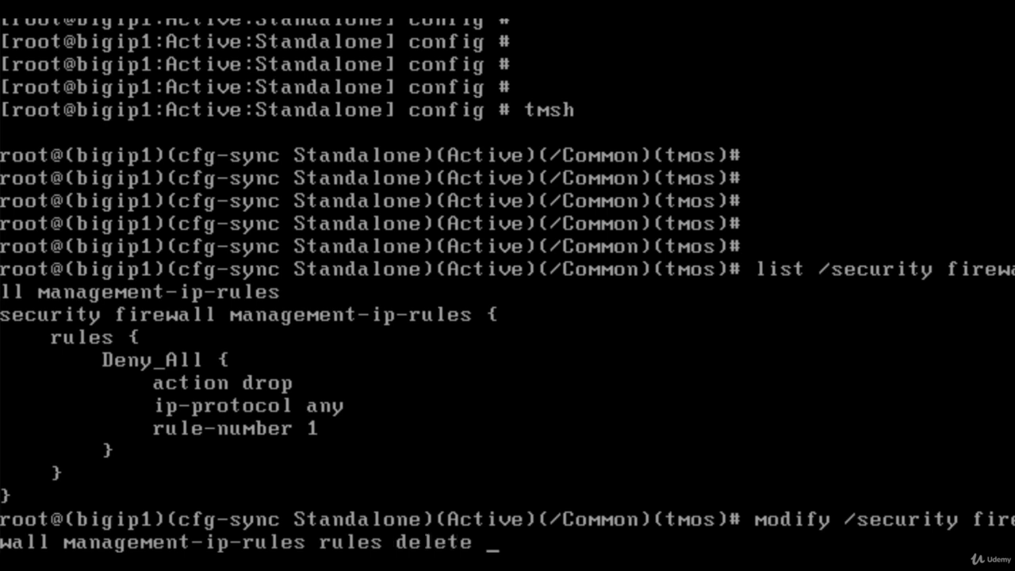
text({ Deny)
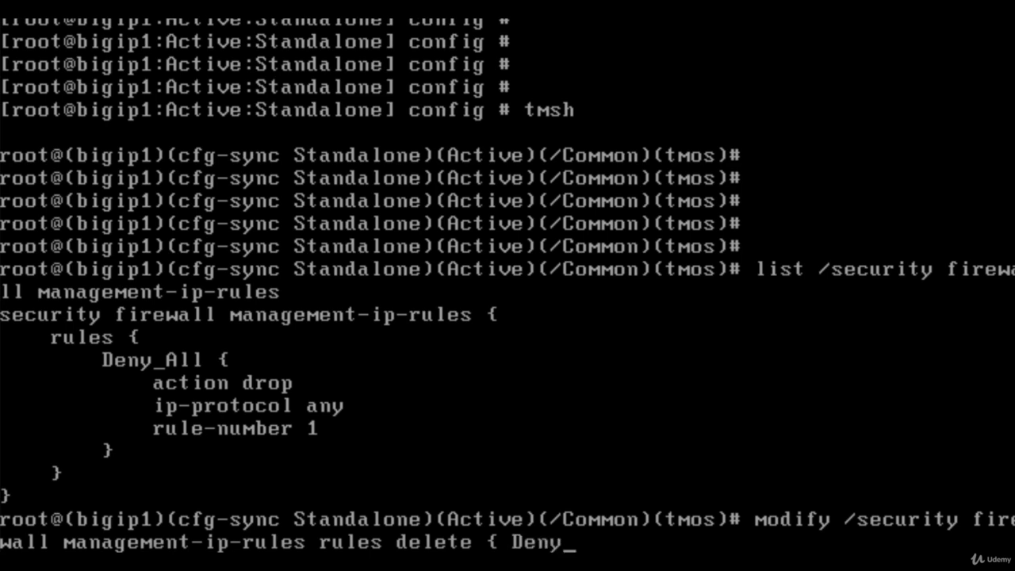
text(_All})
key(Return)
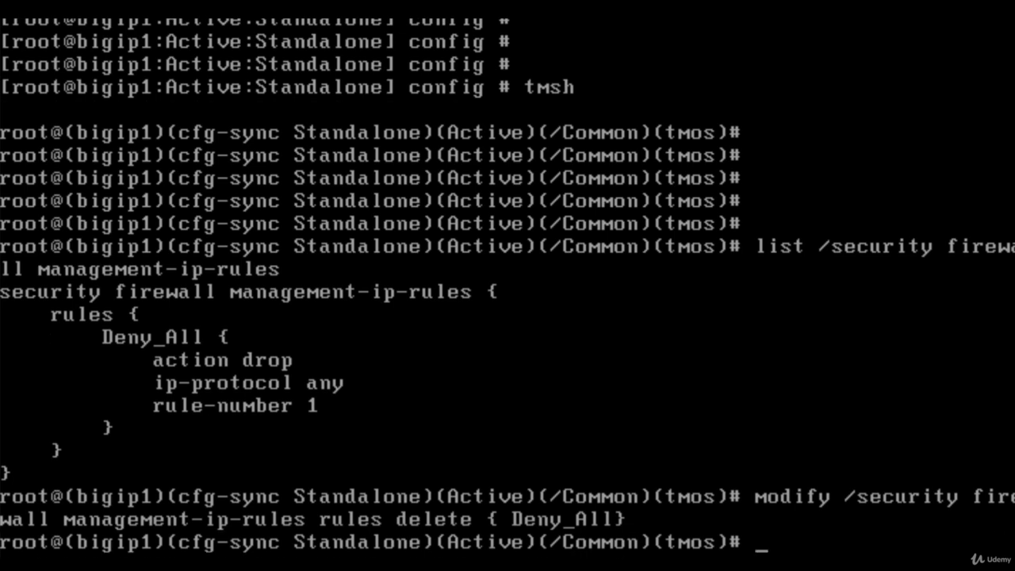
key(Return)
key(Return)
key(Return)
key(Return)
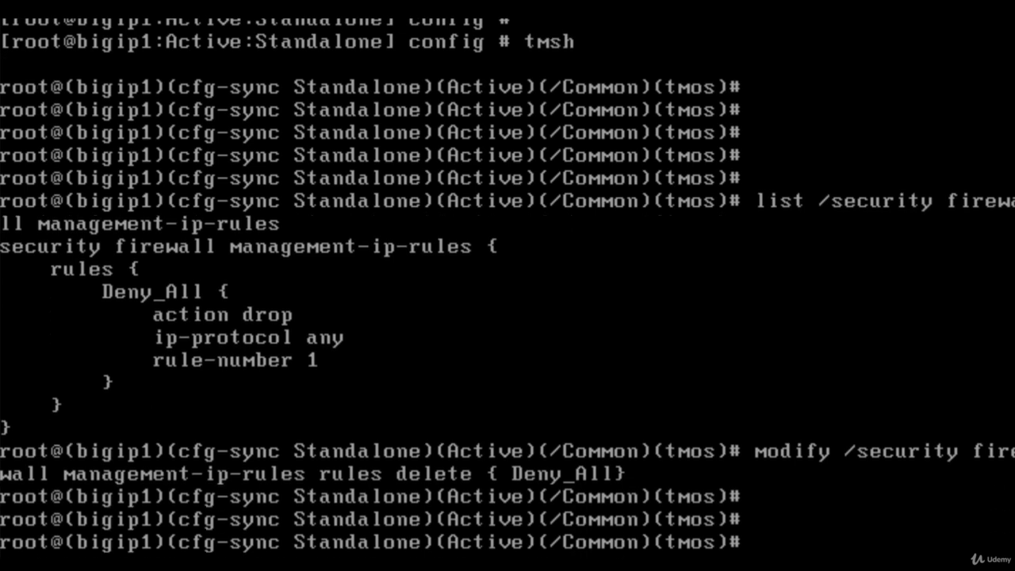
key(Up)
key(Up)
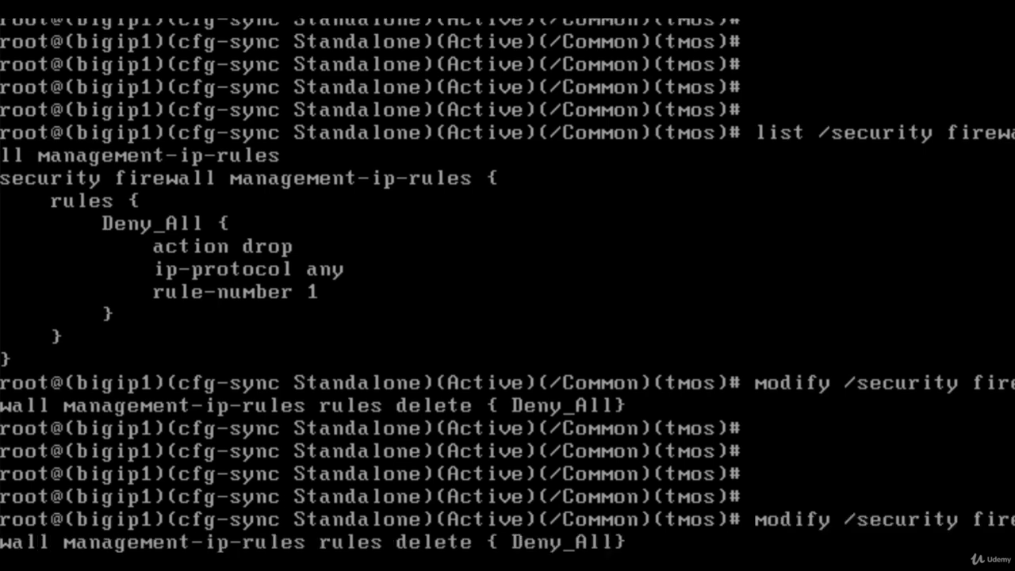
key(Return)
key(Return)
key(Return)
key(Return)
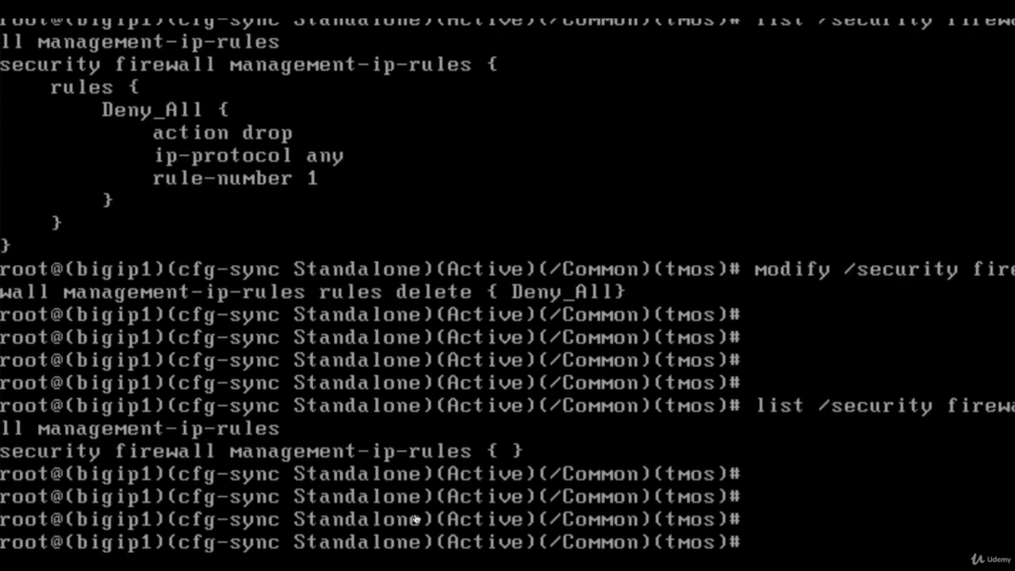
Step: Reload the BIG-IP web page now that access is restored and log in as admin
click(626, 547)
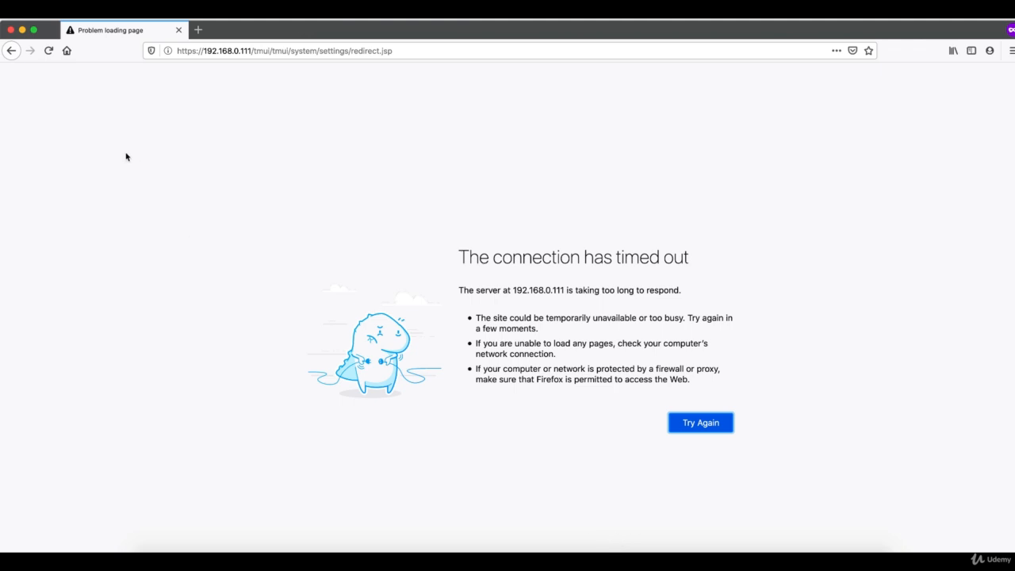
click(49, 51)
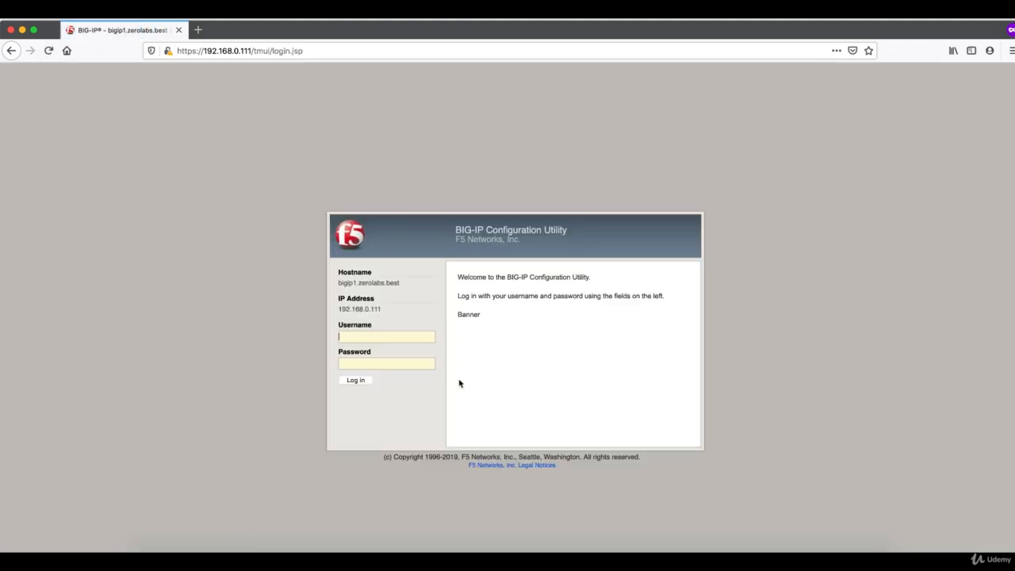
text(admin)
key(Return)
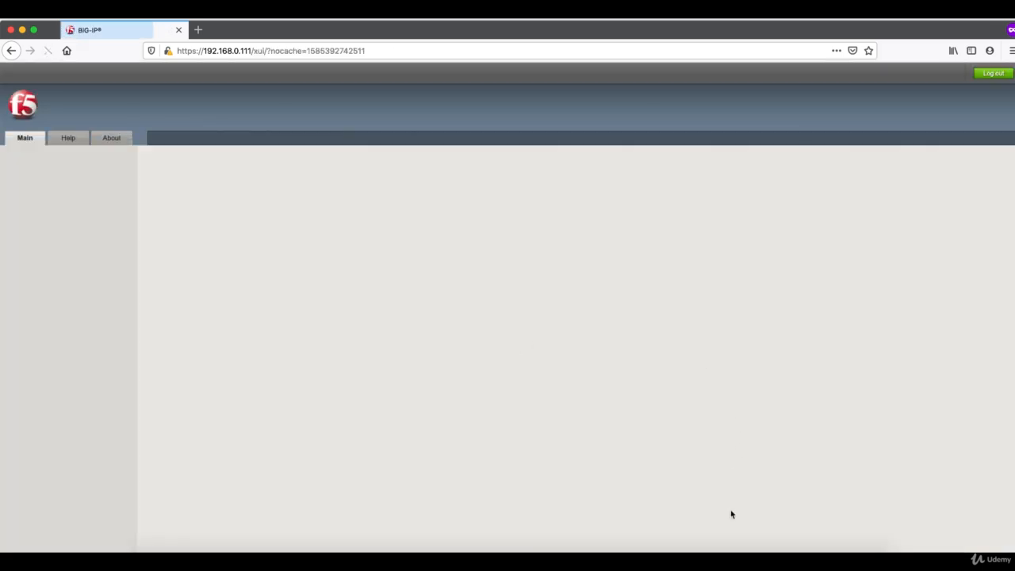
Step: Expand System in the navigation and open the Platform general settings page
click(731, 559)
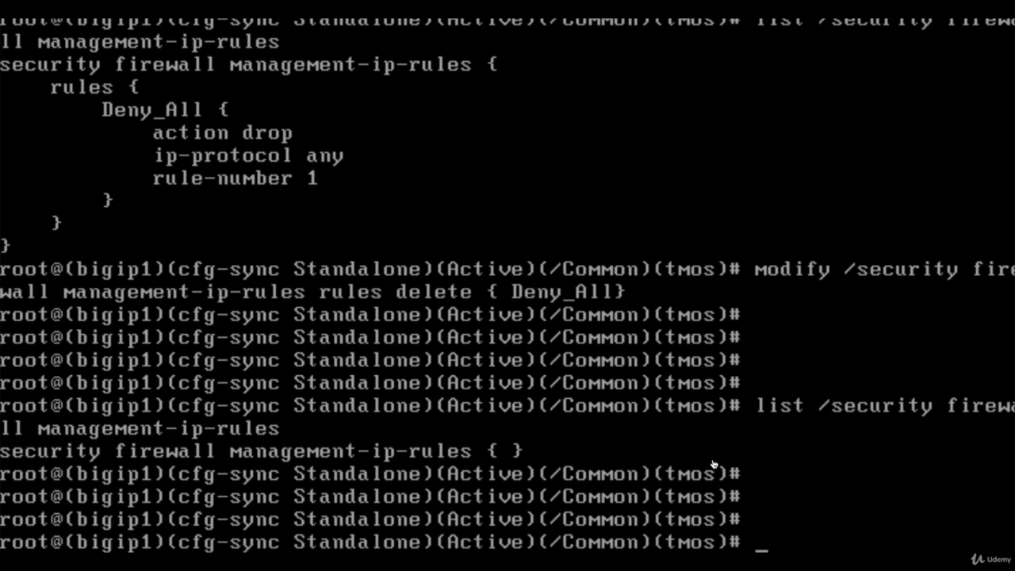
click(626, 559)
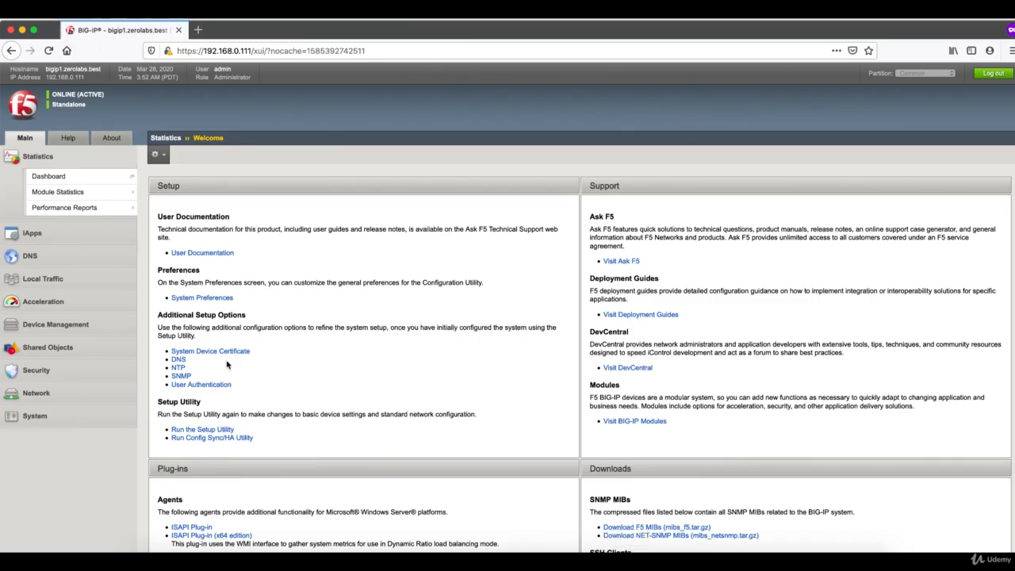
click(99, 418)
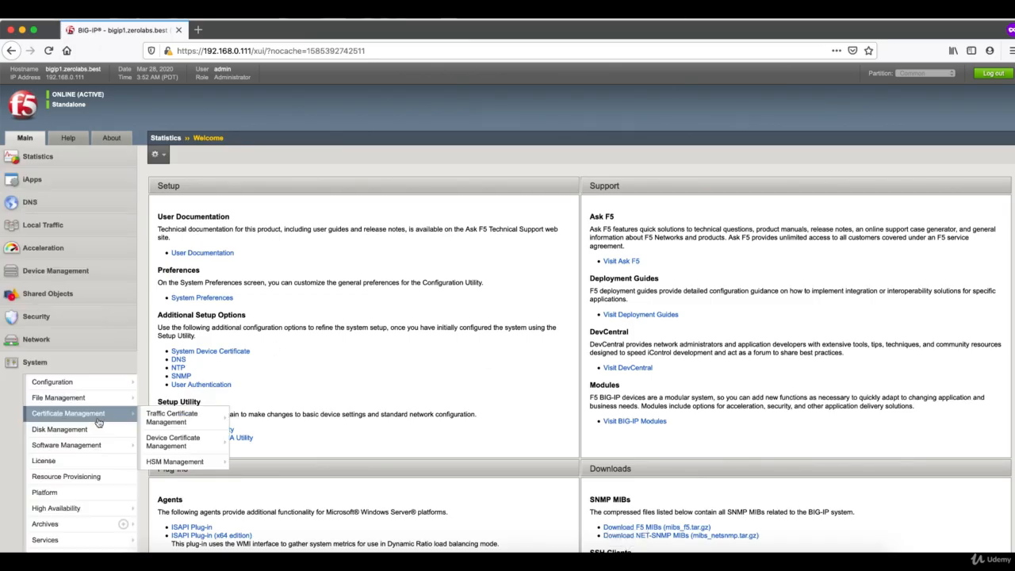
click(82, 492)
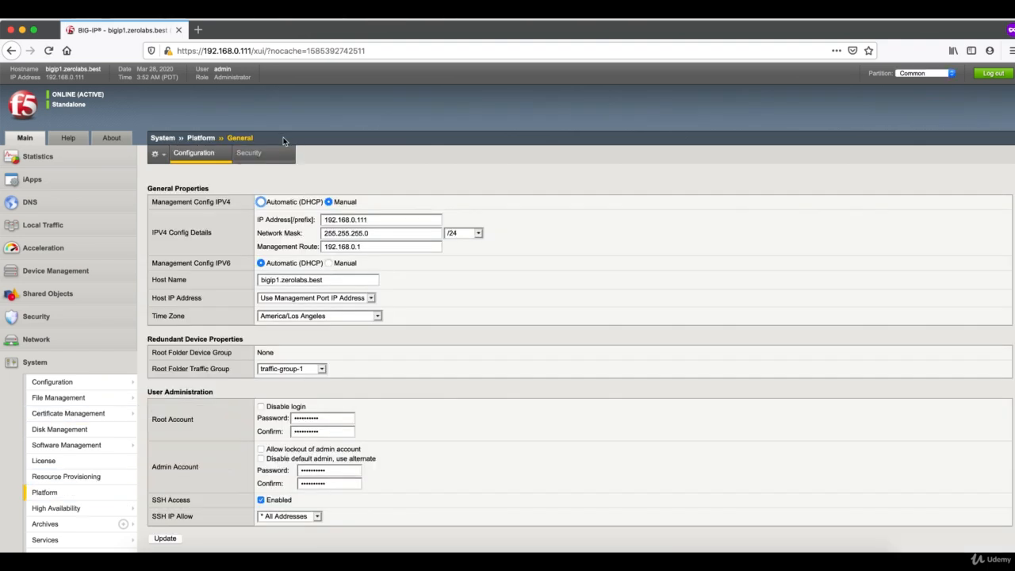
click(248, 153)
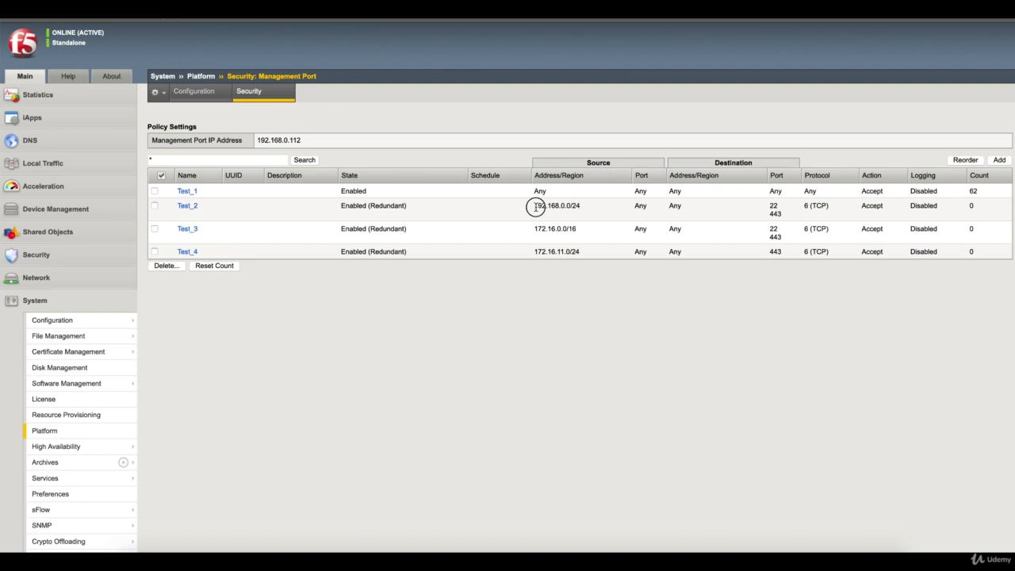
drag(535, 207, 578, 207)
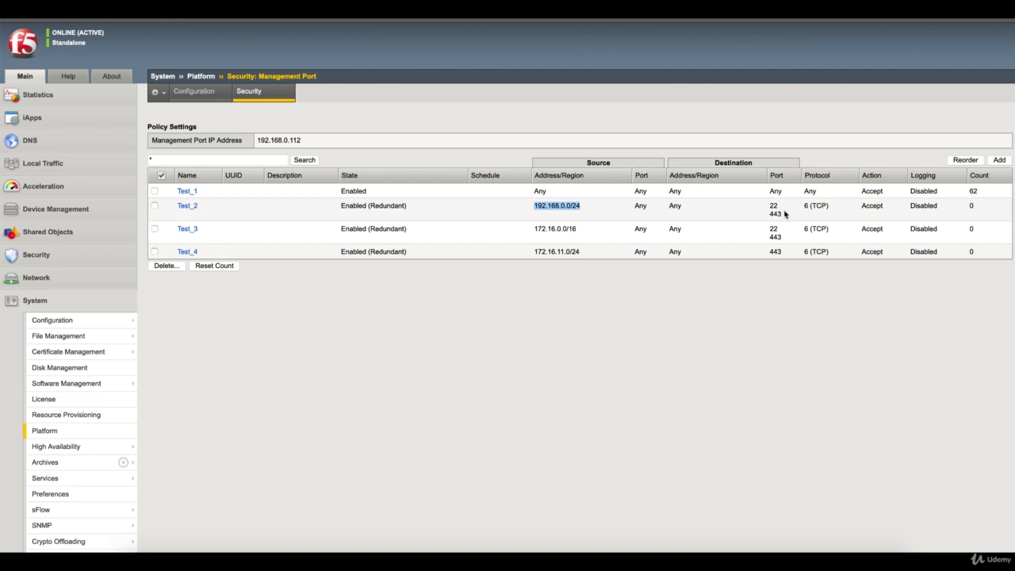
click(537, 272)
drag(577, 229, 533, 230)
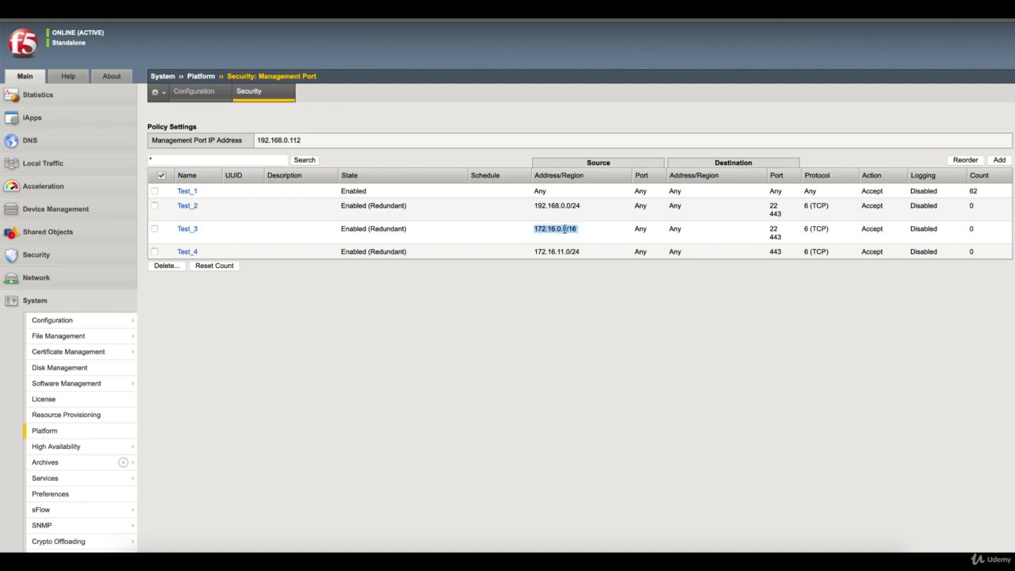
click(775, 231)
click(775, 235)
drag(535, 252, 581, 252)
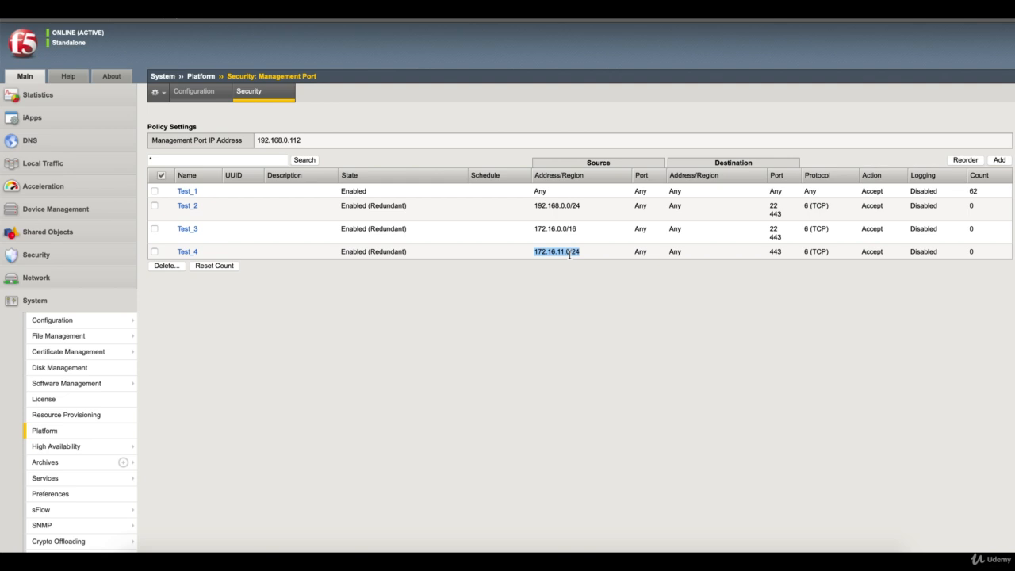
click(587, 308)
mouse_move(383, 251)
double_click(540, 191)
click(599, 192)
Step: Load the 192.168.0.112 BIG-IP login page in a private window, then return to the admin window
click(1001, 19)
click(956, 66)
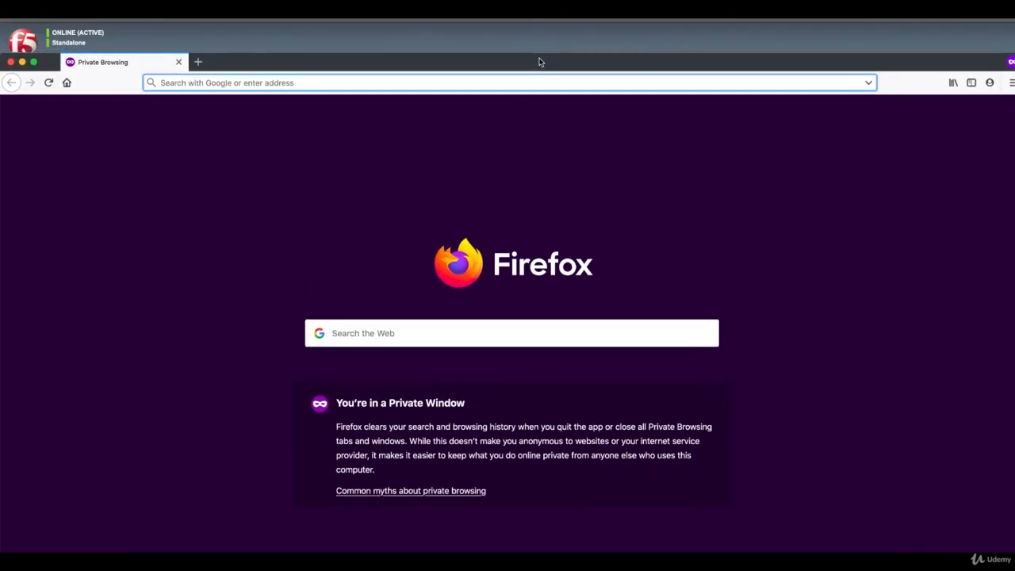
text(1)
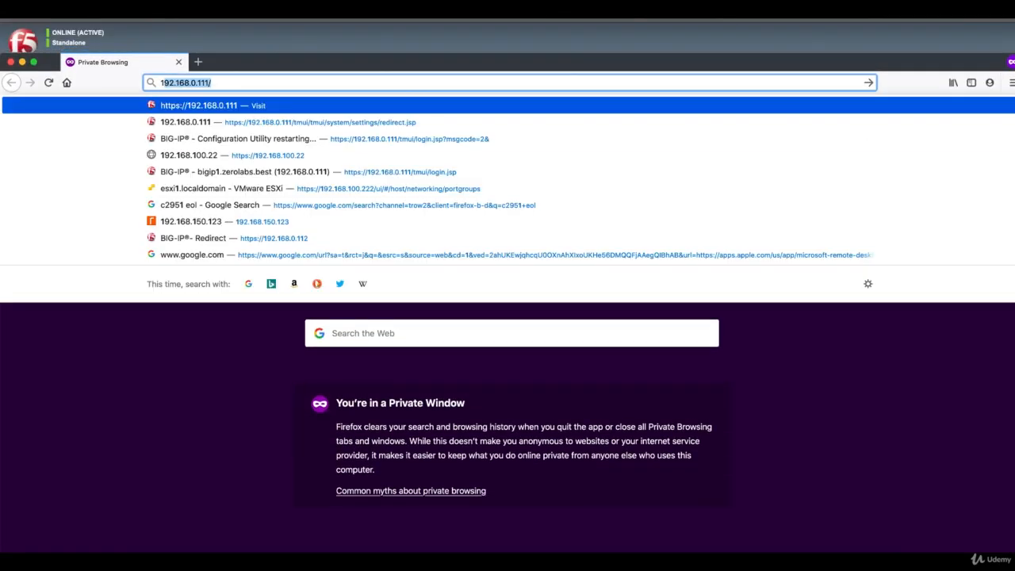
text(92.168.)
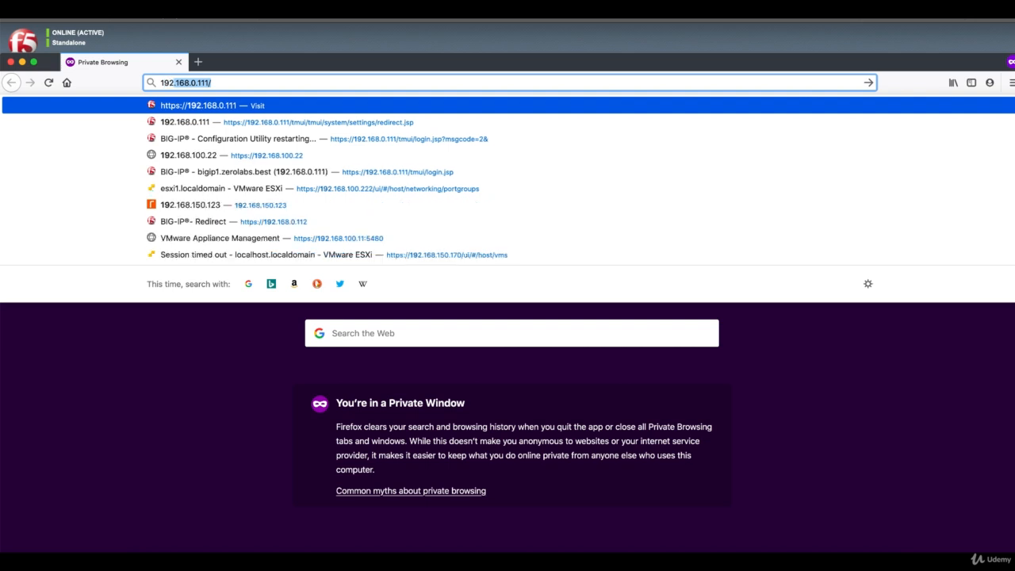
text(0.112)
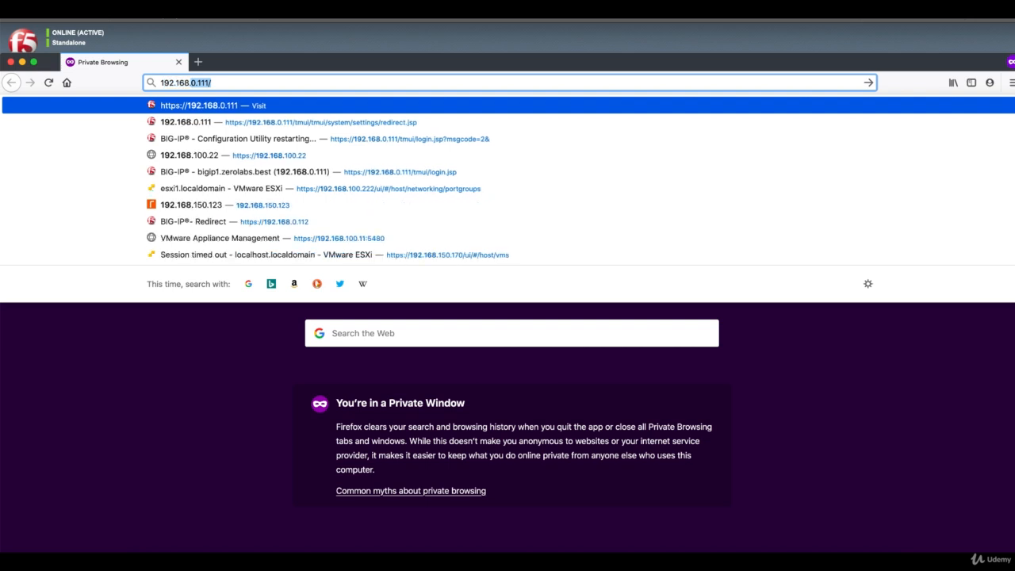
key(Return)
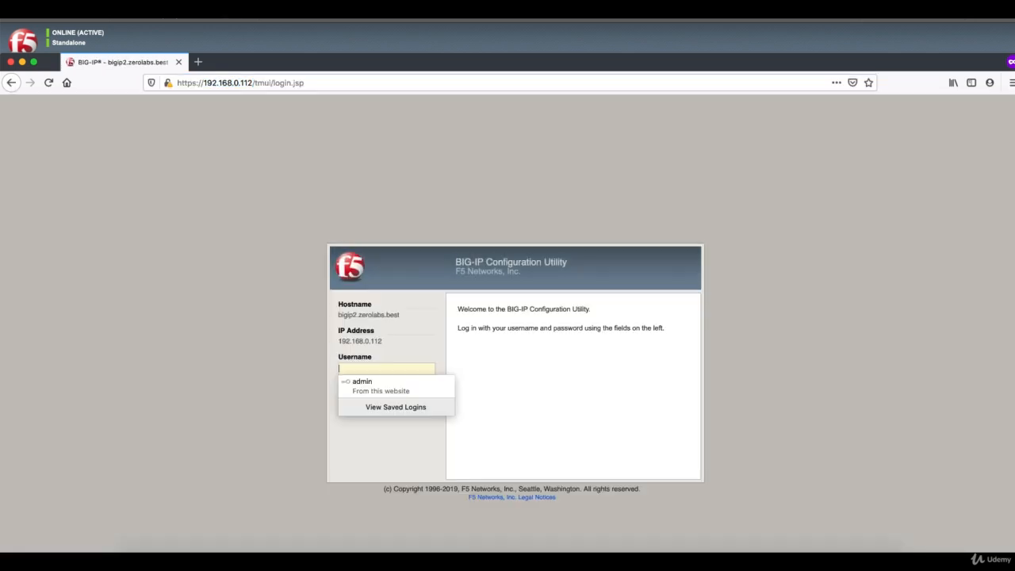
click(508, 175)
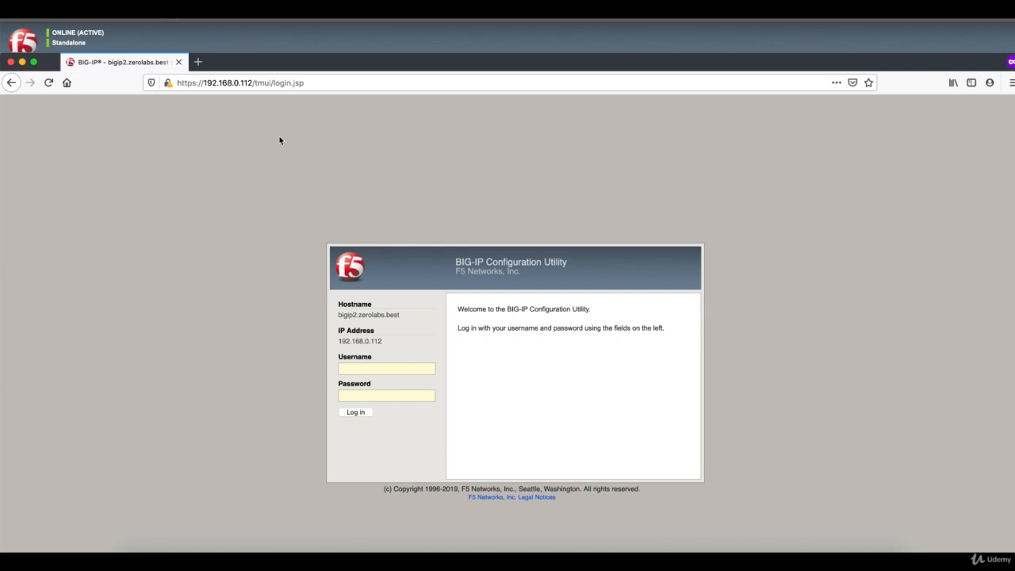
drag(897, 80, 970, 153)
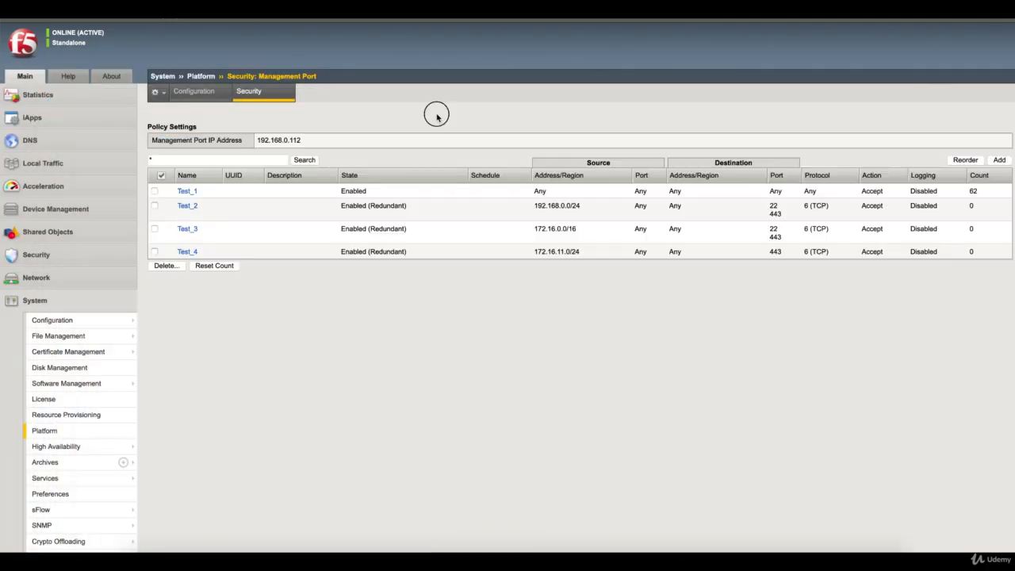
click(435, 114)
Step: Refresh the rule table and compare counts: Test_1 rises to 115, Test_2 (192.168.0.0/24) stays 0
click(252, 97)
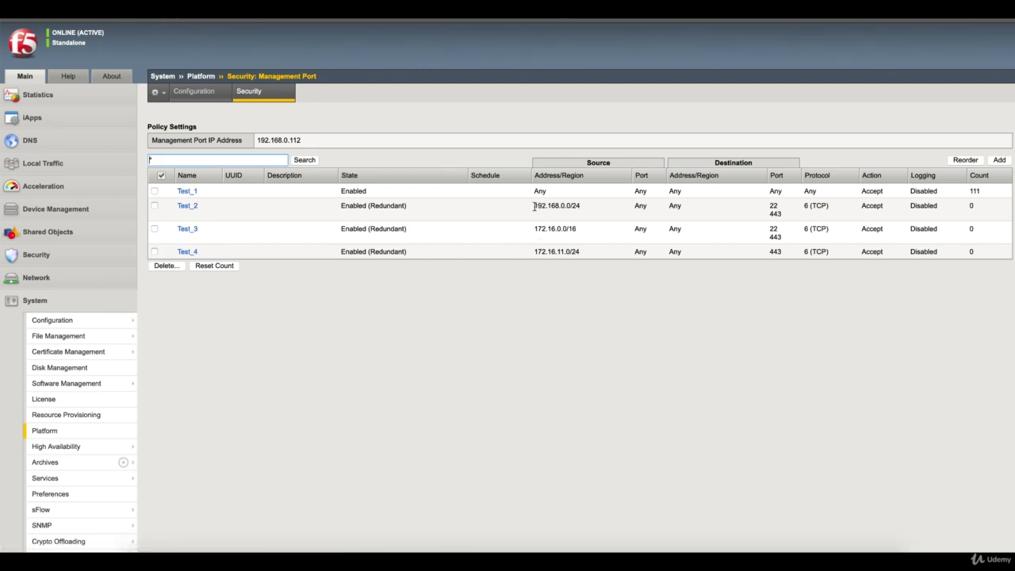
drag(534, 206, 582, 207)
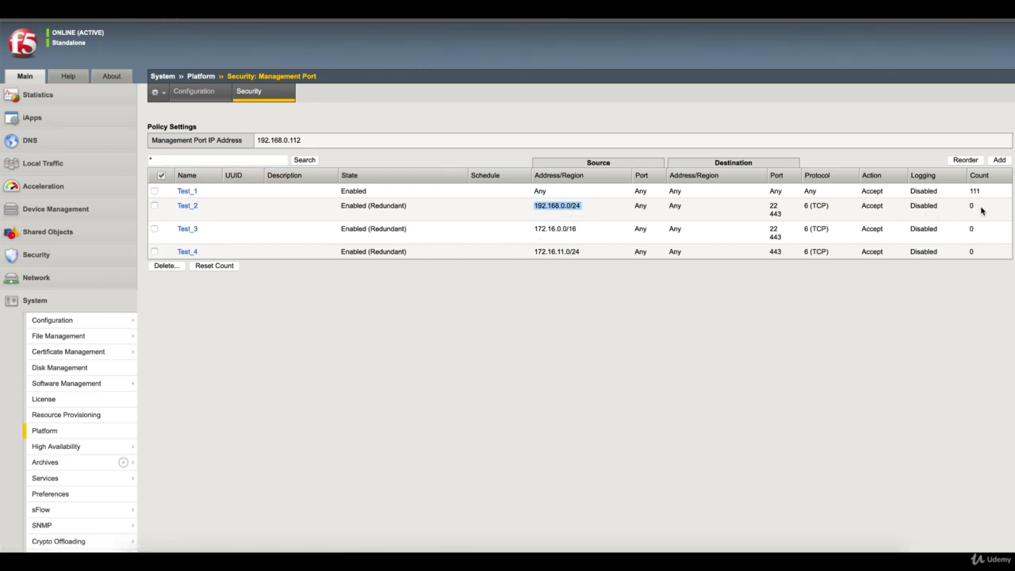
drag(981, 206, 969, 205)
click(266, 95)
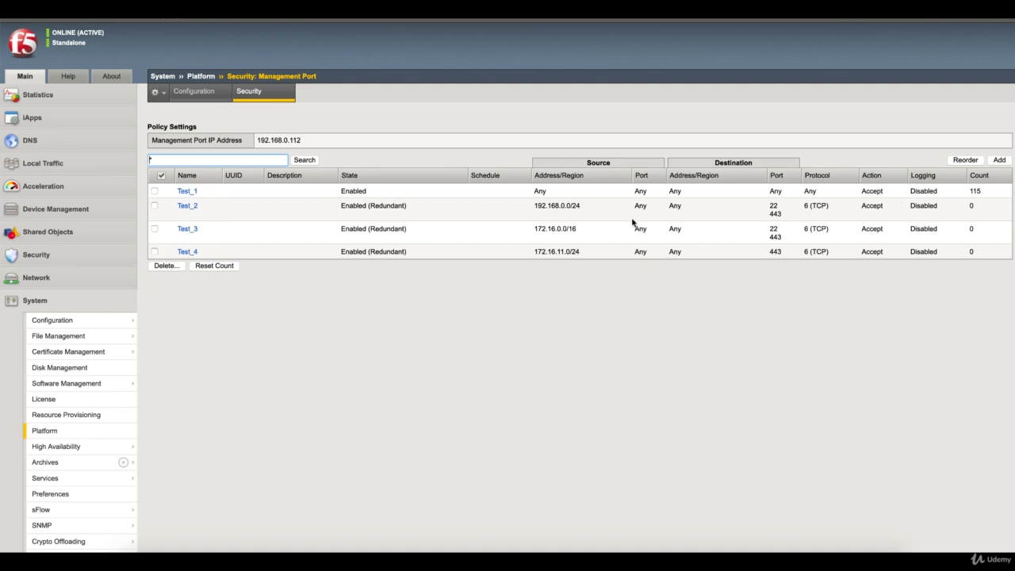
drag(534, 209, 589, 206)
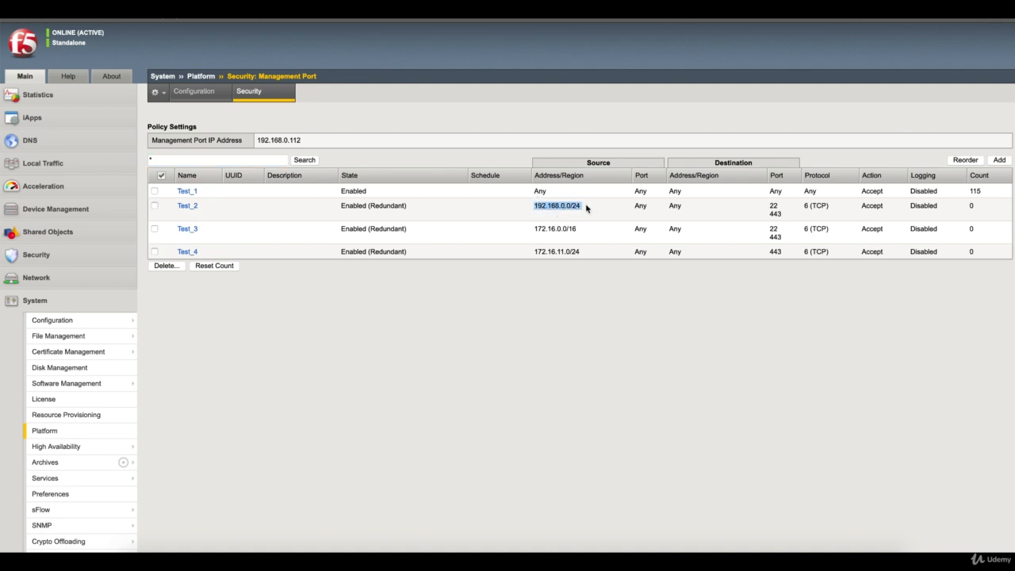
click(570, 206)
Step: Reorder the management-port rules to put Test_2 above Test_1 and save
click(966, 160)
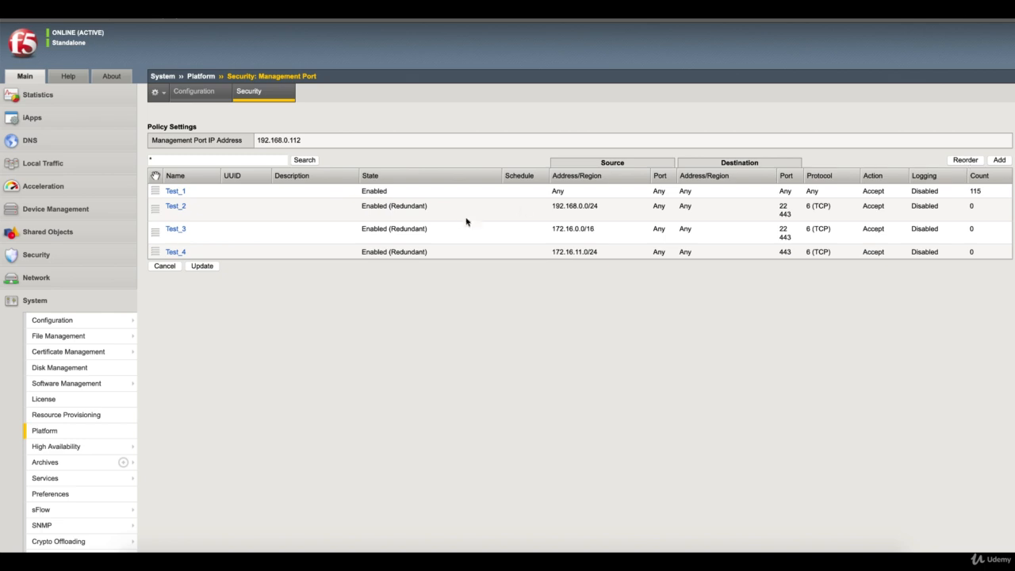
drag(156, 209, 156, 193)
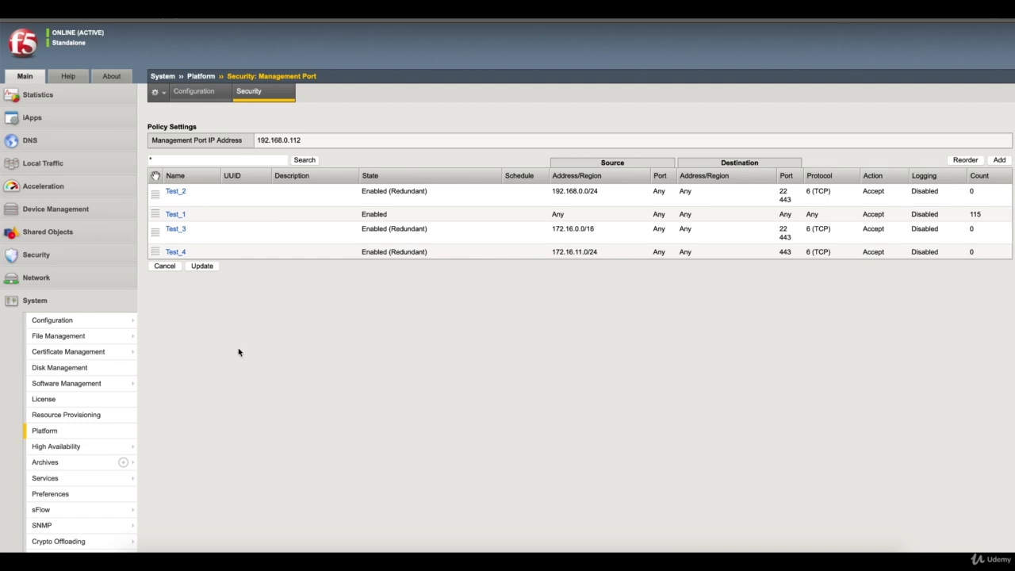
click(202, 267)
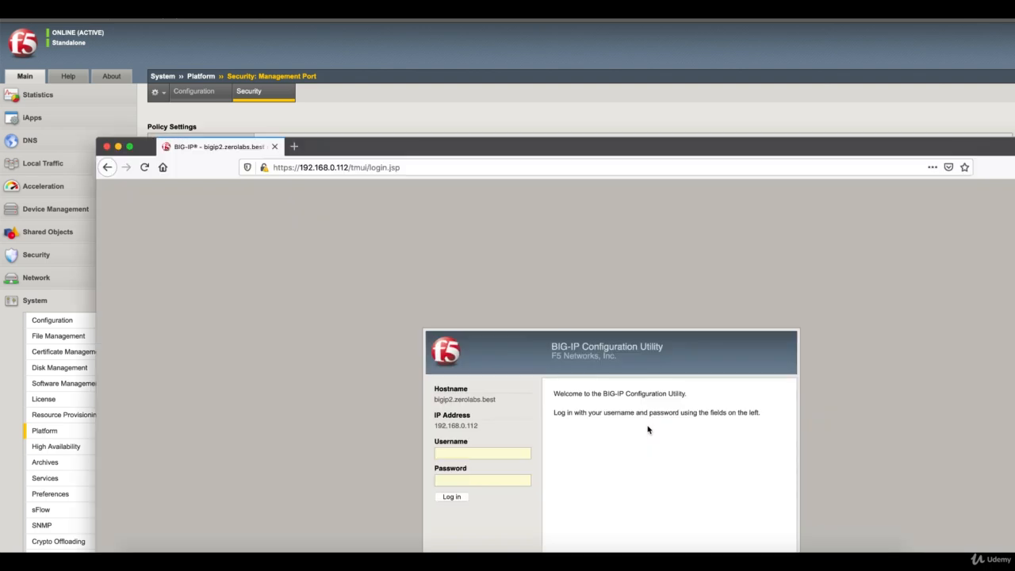
Step: Reload the BIG-IP login page four times to add hits, then return to the admin rule table
click(145, 168)
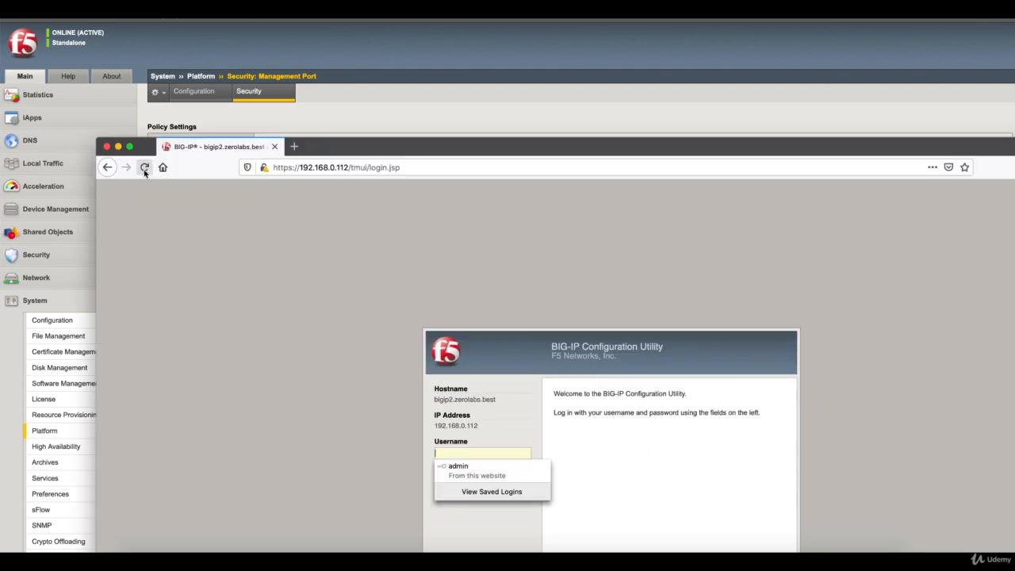
click(144, 168)
click(145, 168)
click(144, 168)
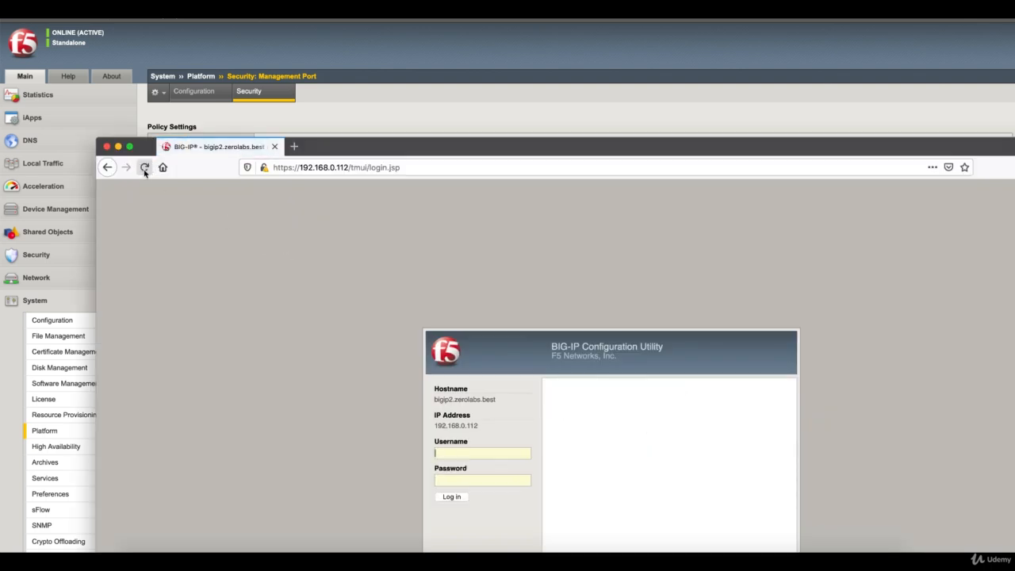
click(394, 117)
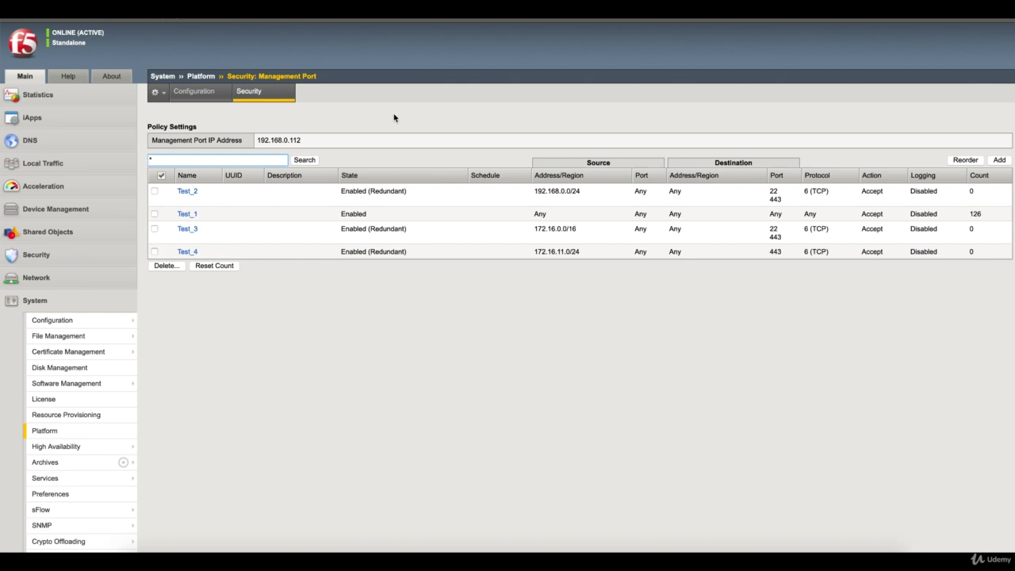
Step: Refresh the rule list and check Test_2's source network 192.168.0.0/24
click(253, 95)
drag(535, 192, 564, 190)
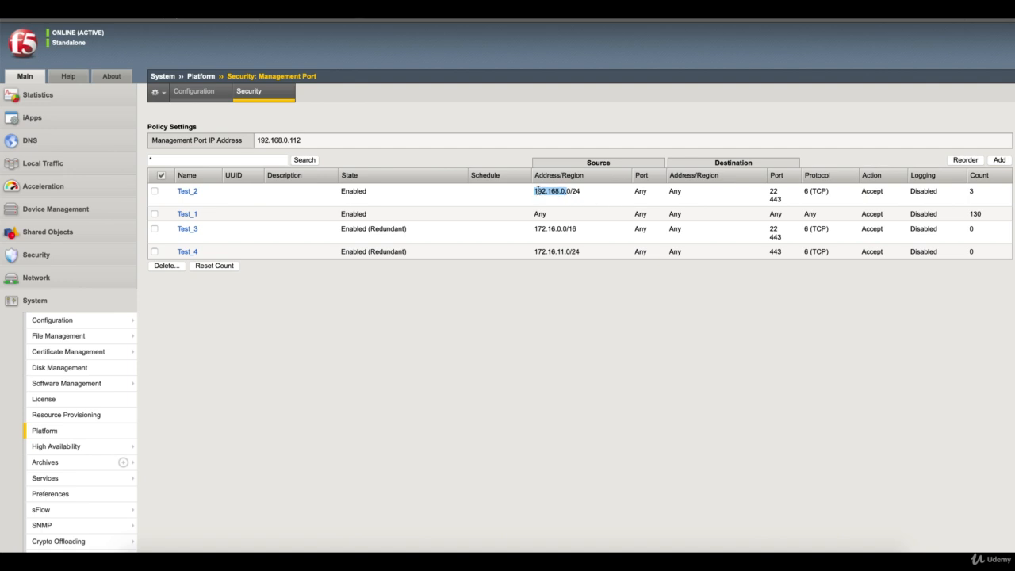
drag(534, 191, 702, 211)
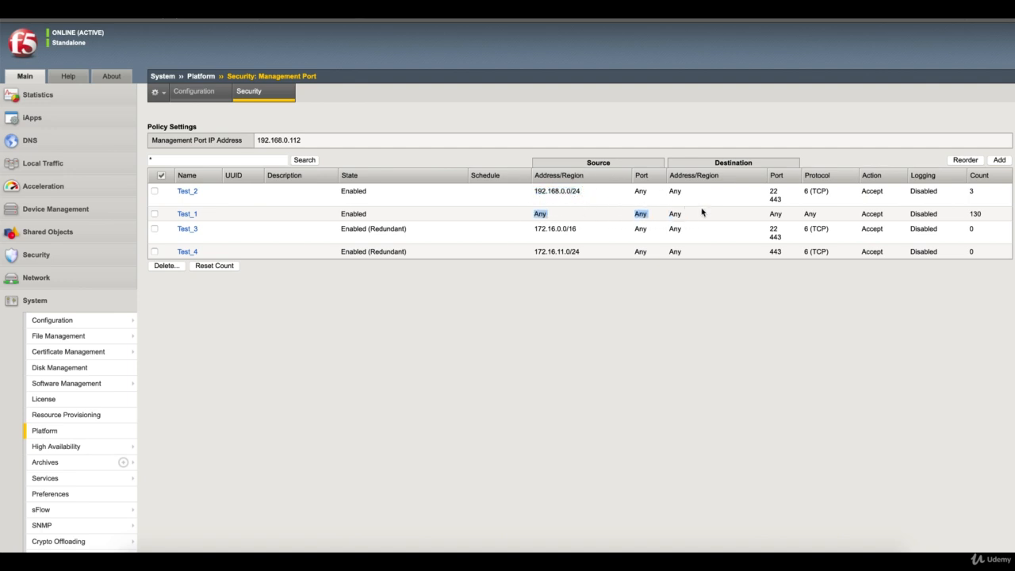
click(442, 239)
Step: Inspect Test_3's source network 172.16.0.0/16 and Test_4's destination port 443
drag(534, 228, 582, 229)
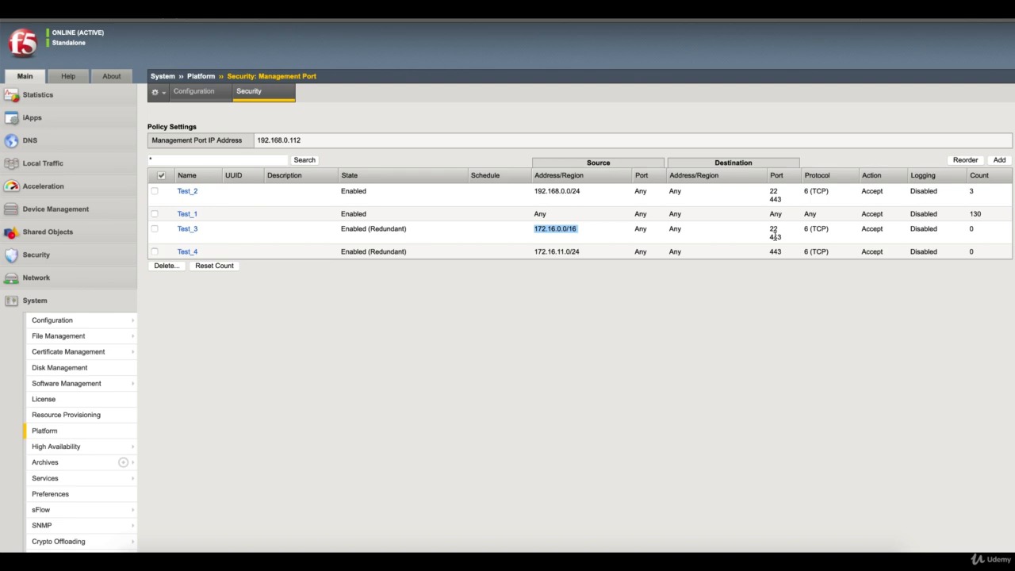
click(562, 252)
double_click(771, 251)
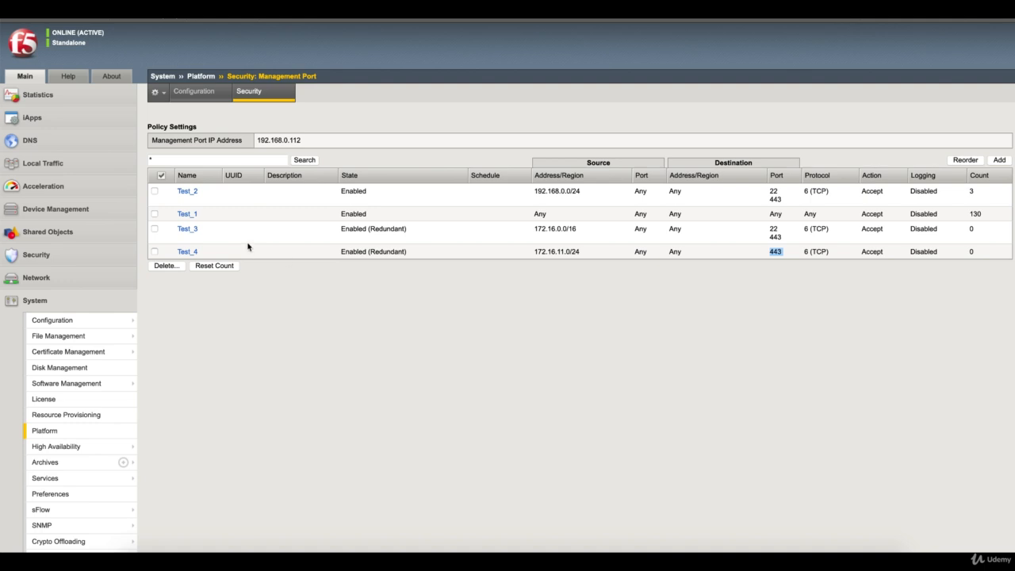
click(245, 216)
Step: Reorder the rules to Test_2, Test_3, Test_4, Test_1 with Test_1 last, and save
click(965, 161)
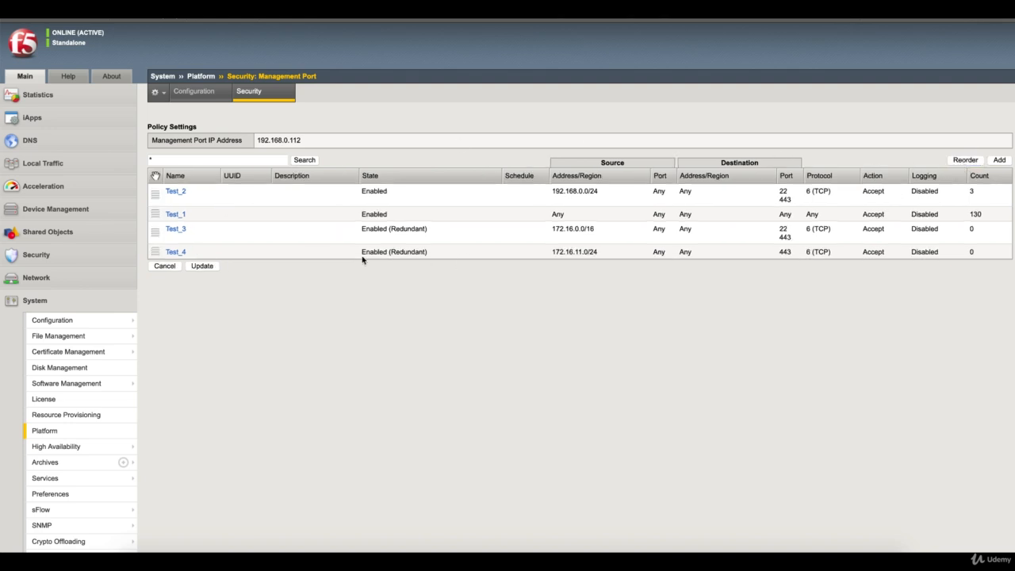
drag(154, 217, 153, 260)
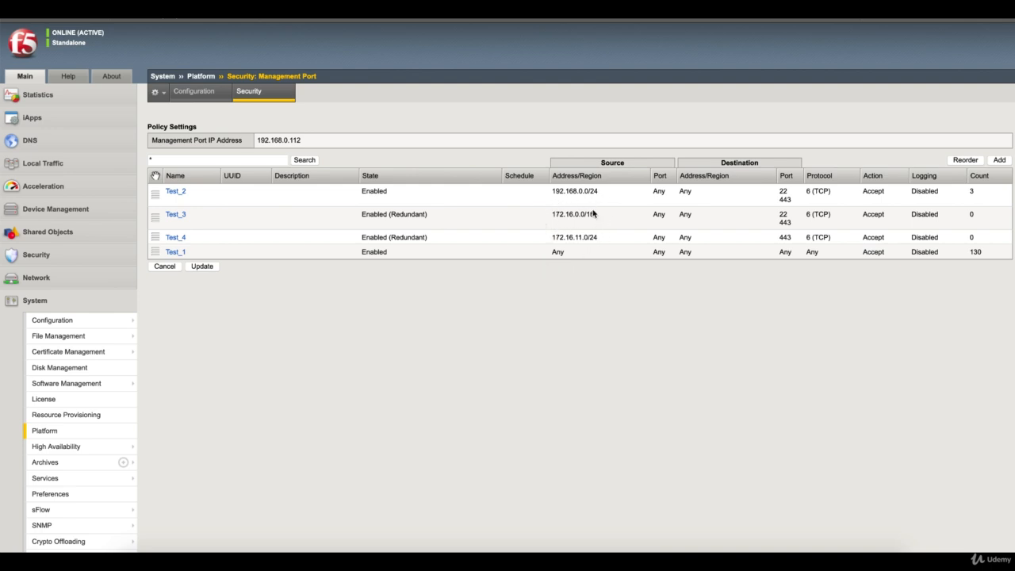
click(203, 266)
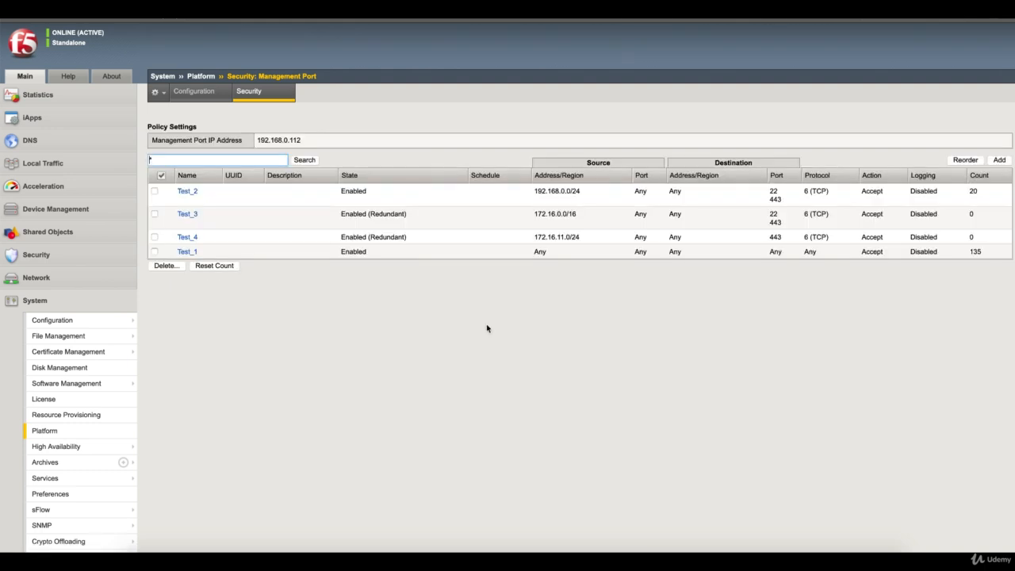
Step: Reload the rule list and compare Test_2's 192.168.0.0/24 with Test_3's 172.16.0.0/16 source networks
click(259, 96)
drag(534, 191, 569, 191)
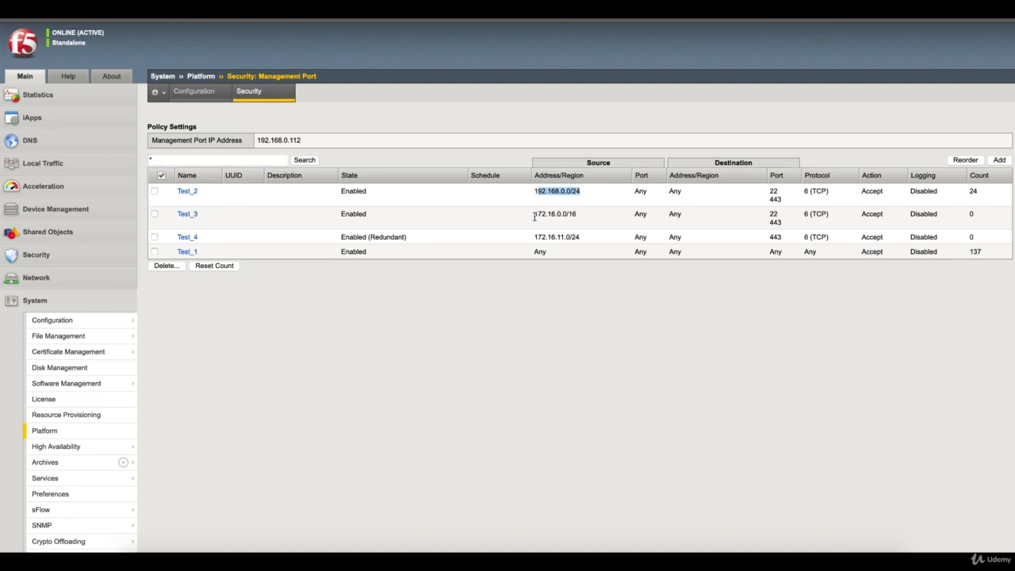
drag(534, 217, 584, 220)
drag(534, 191, 576, 192)
drag(534, 217, 580, 221)
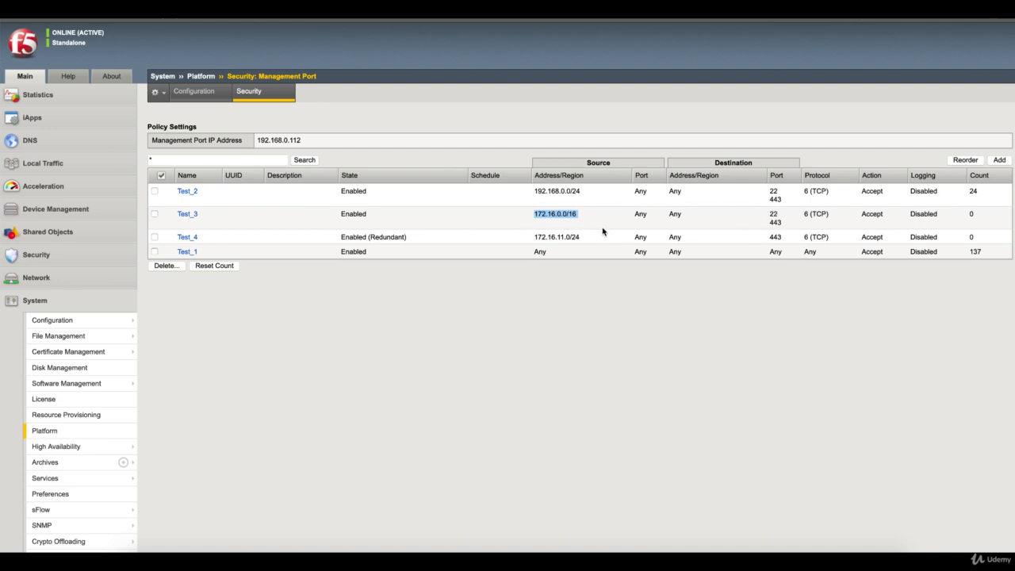
click(578, 216)
Step: Compare Test_4's 172.16.11.0/24 with Test_3, noting Test_4's Redundant status and Test_3's port 22
drag(536, 236, 581, 239)
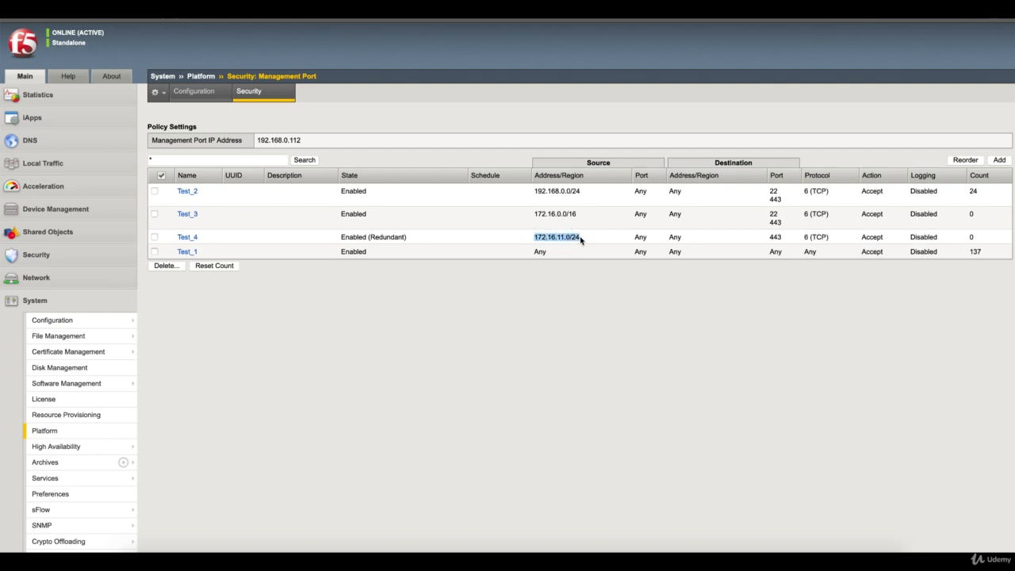
drag(535, 214, 575, 215)
drag(581, 218, 537, 214)
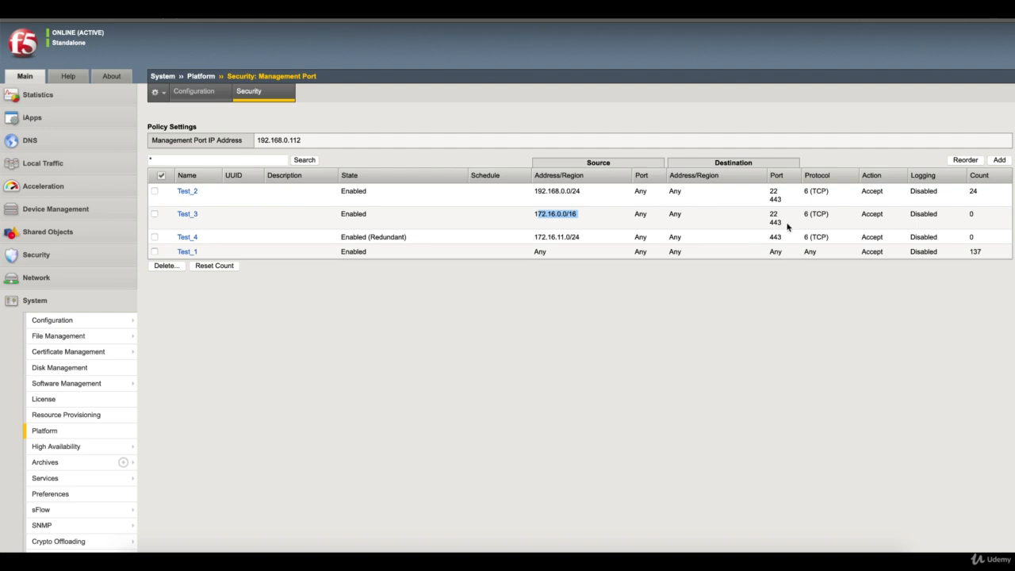
double_click(396, 236)
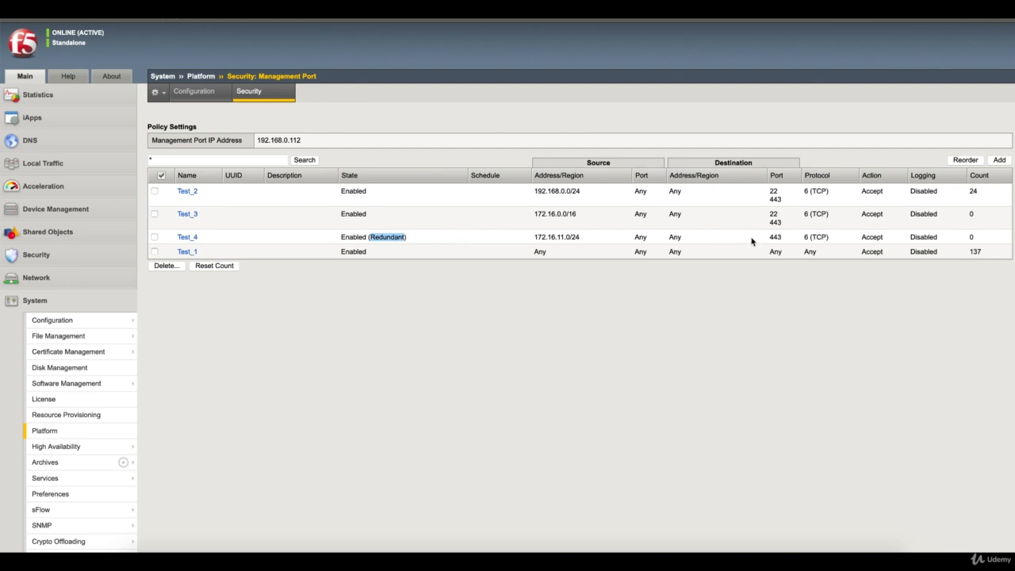
click(560, 237)
double_click(775, 214)
Step: Move Test_4 above Test_3 in the rule order and save it
click(960, 161)
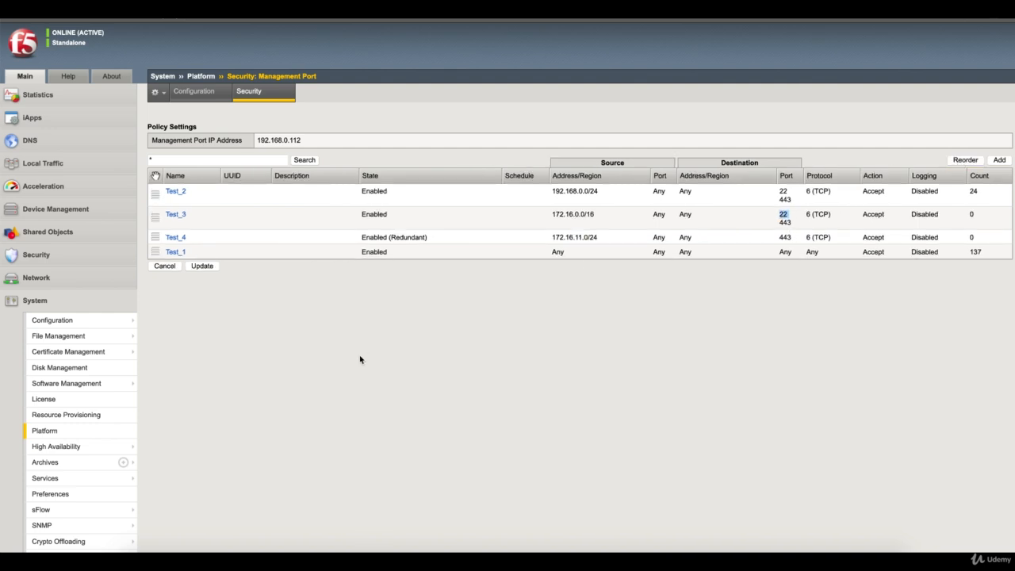
click(156, 239)
drag(157, 238, 155, 213)
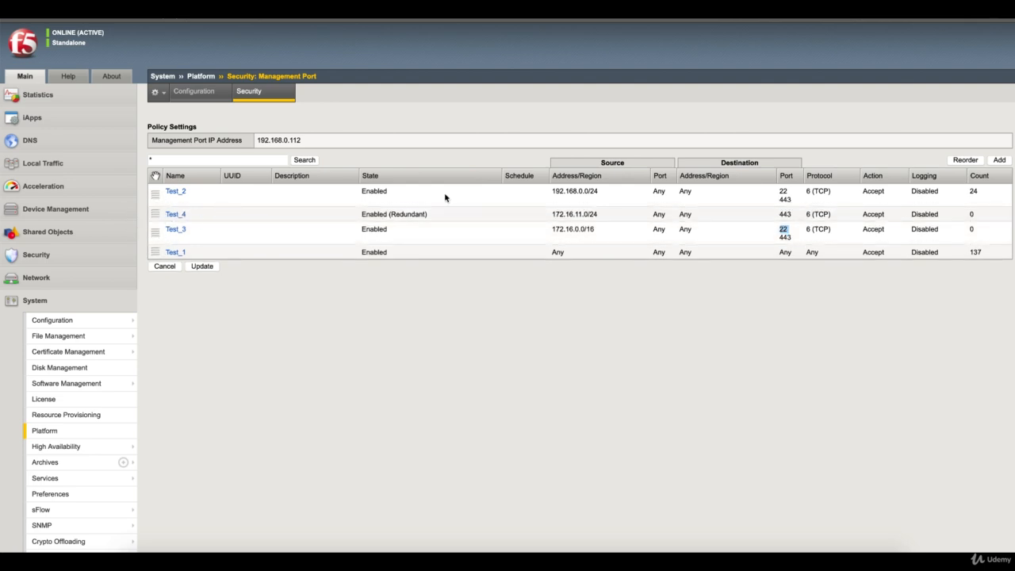
click(204, 267)
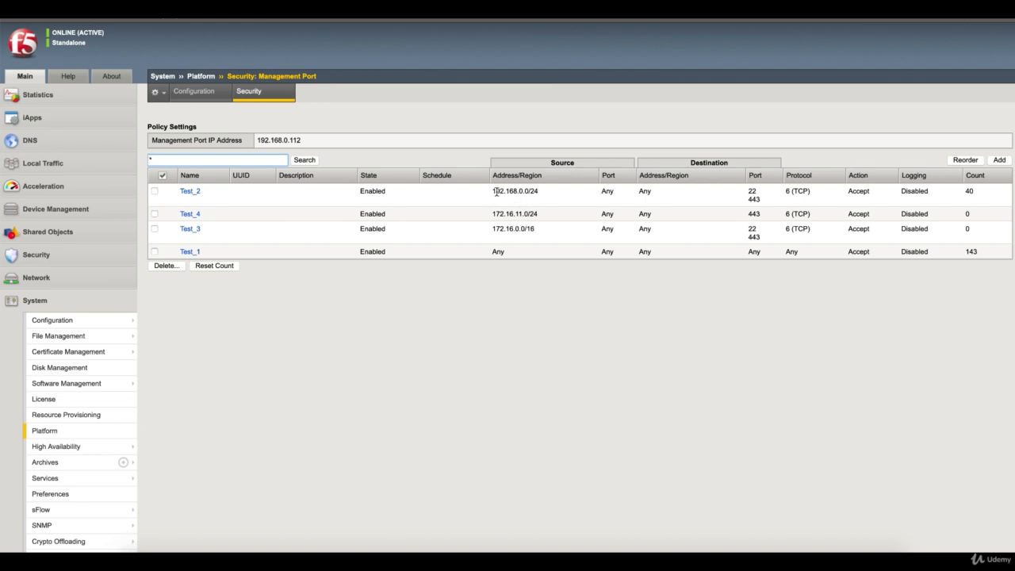
drag(494, 191, 542, 195)
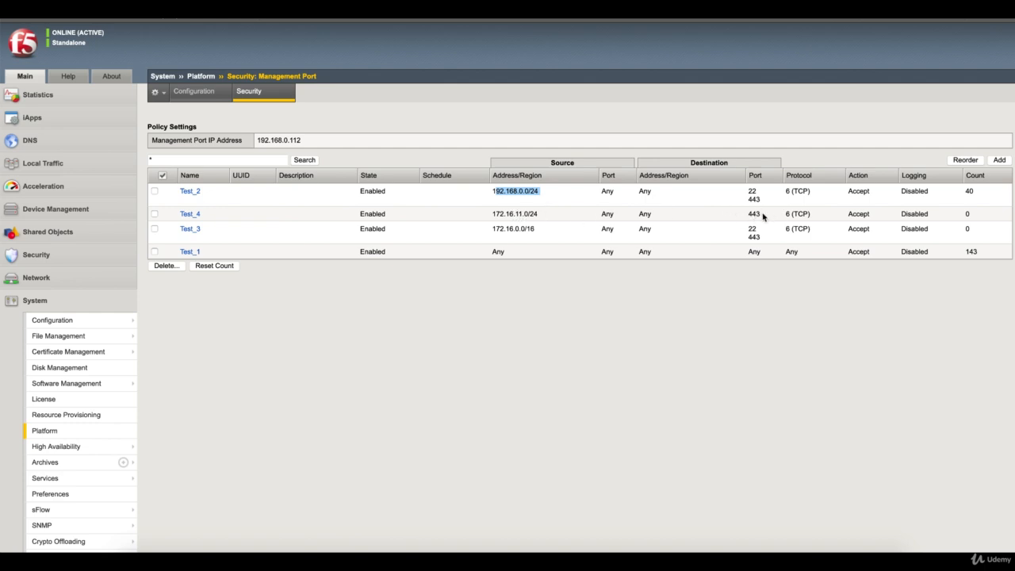
click(520, 214)
Step: Dismiss the connection-lost notice and switch to the 192.168.0.111 device's empty management-port rule page
click(521, 214)
double_click(517, 214)
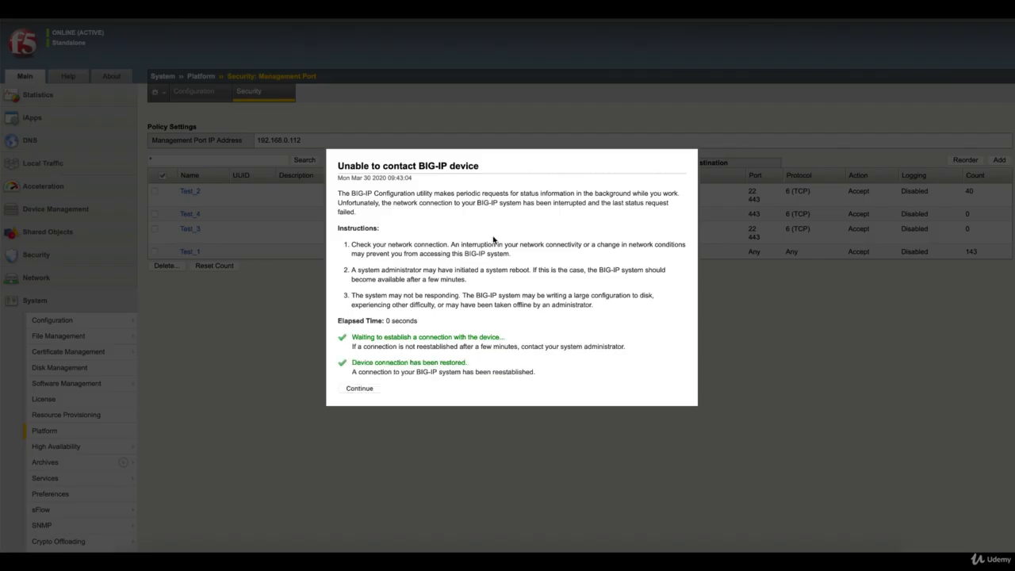
click(360, 388)
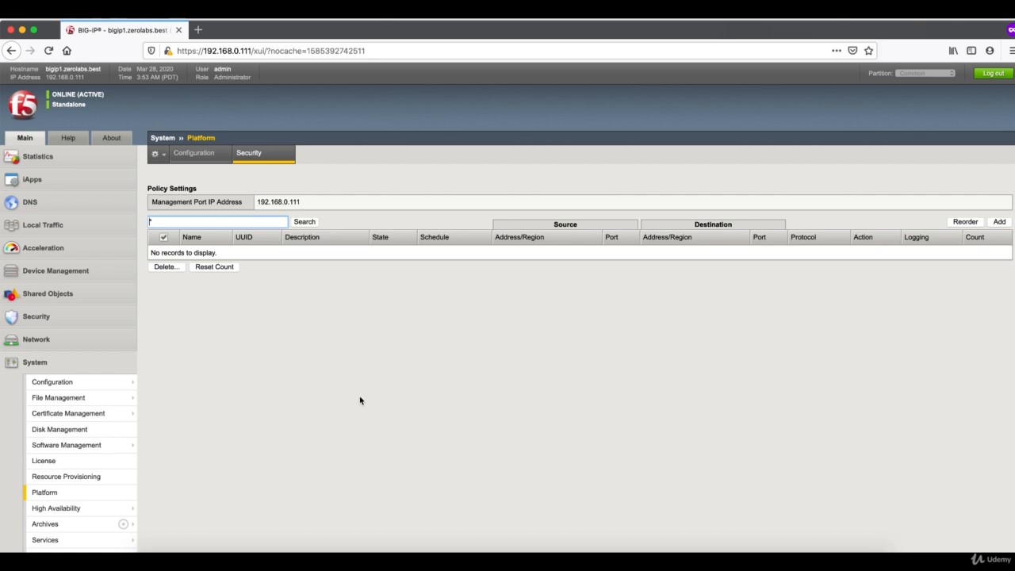
scroll(359, 400, down, 2)
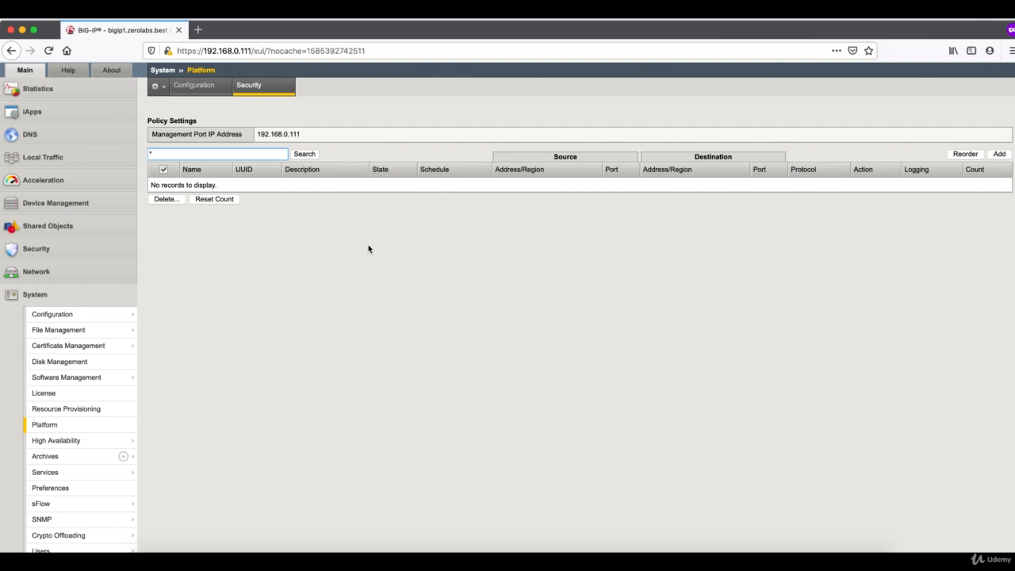
click(371, 34)
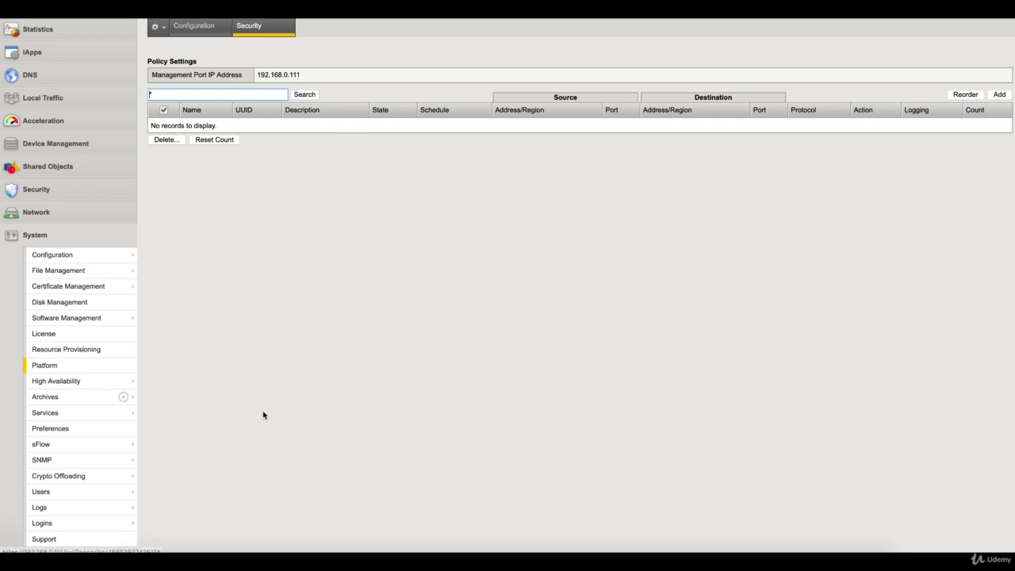
Step: Open System > Logins and view the History listing 77 login records
mouse_move(119, 529)
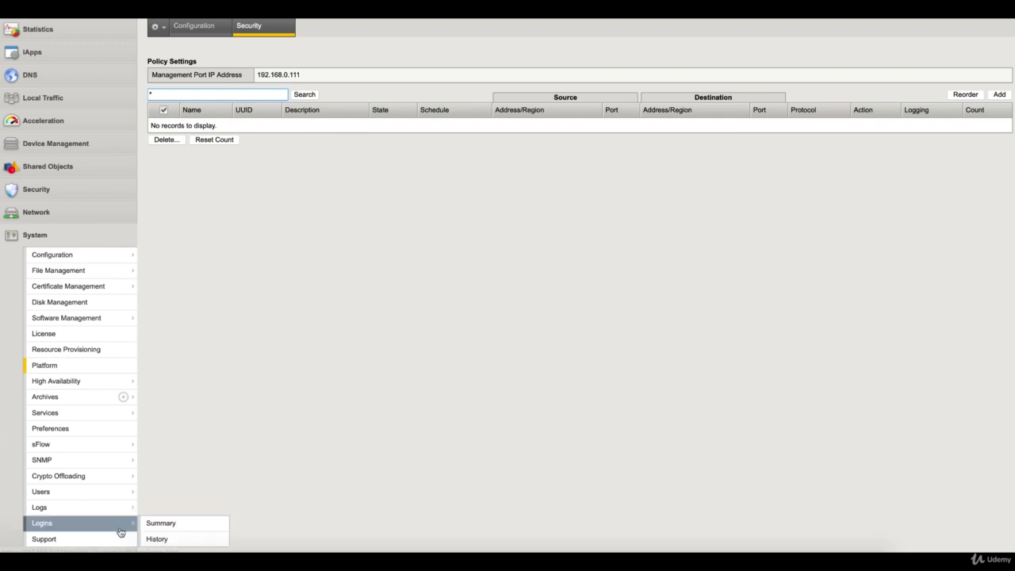
click(161, 523)
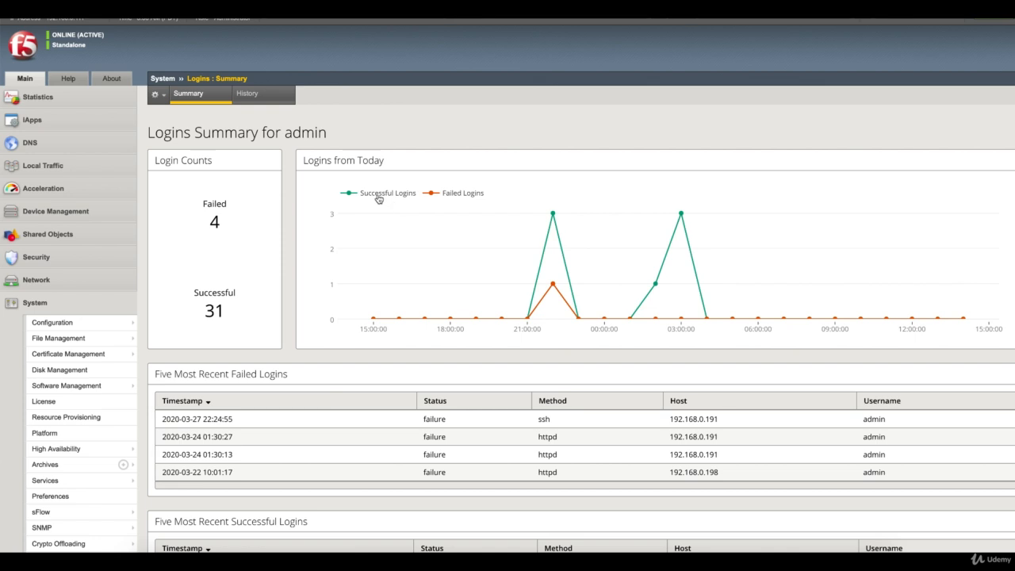
click(262, 100)
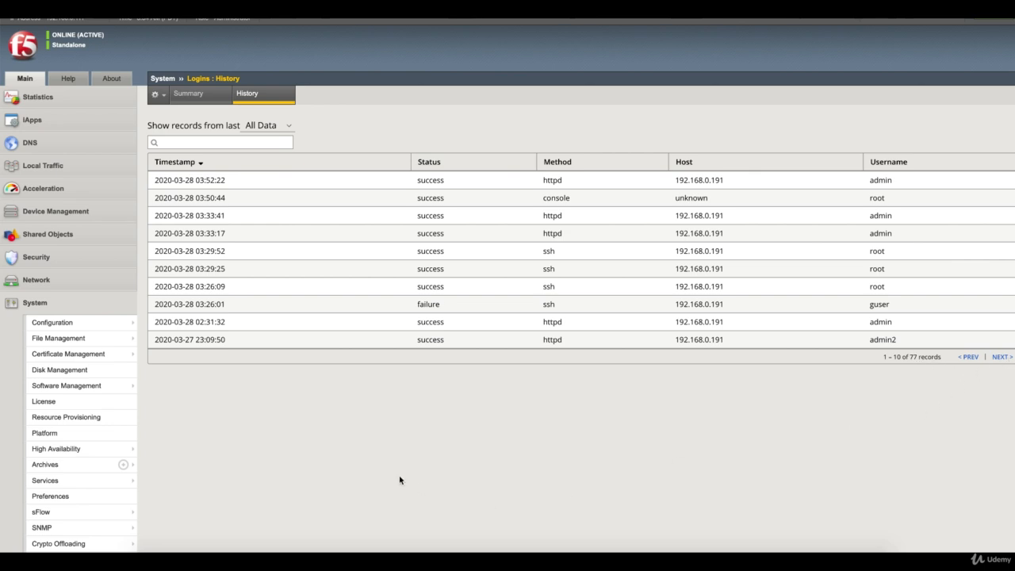
Step: Open System > Logs > Audit > List and show all 153 entries on one page
scroll(227, 449, down, 3)
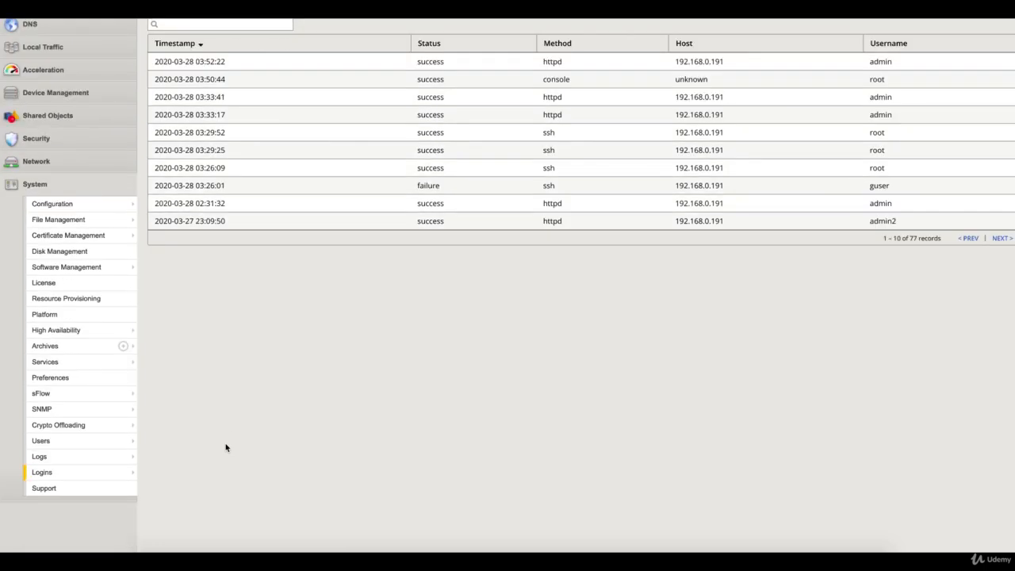
mouse_move(138, 461)
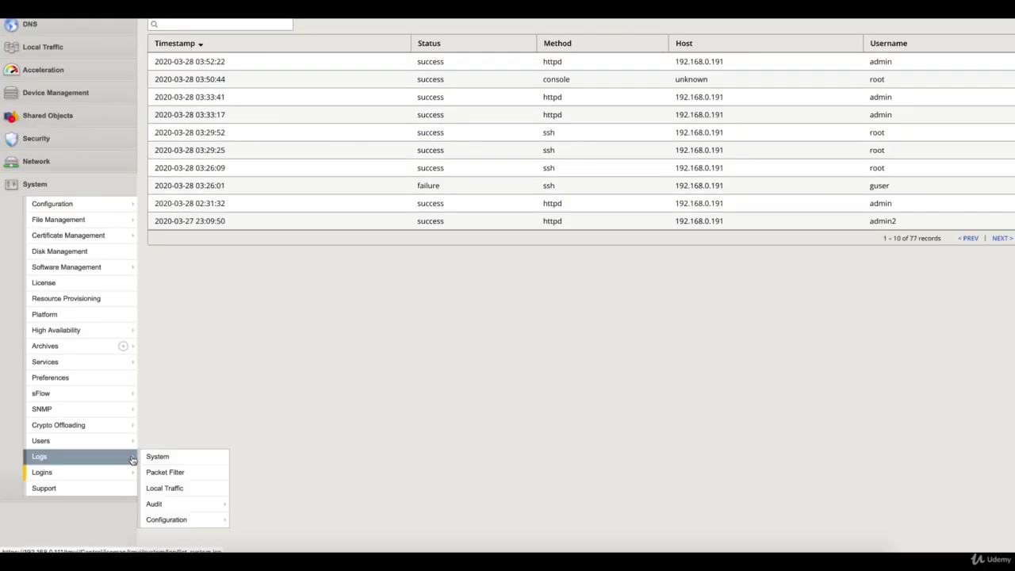
mouse_move(198, 504)
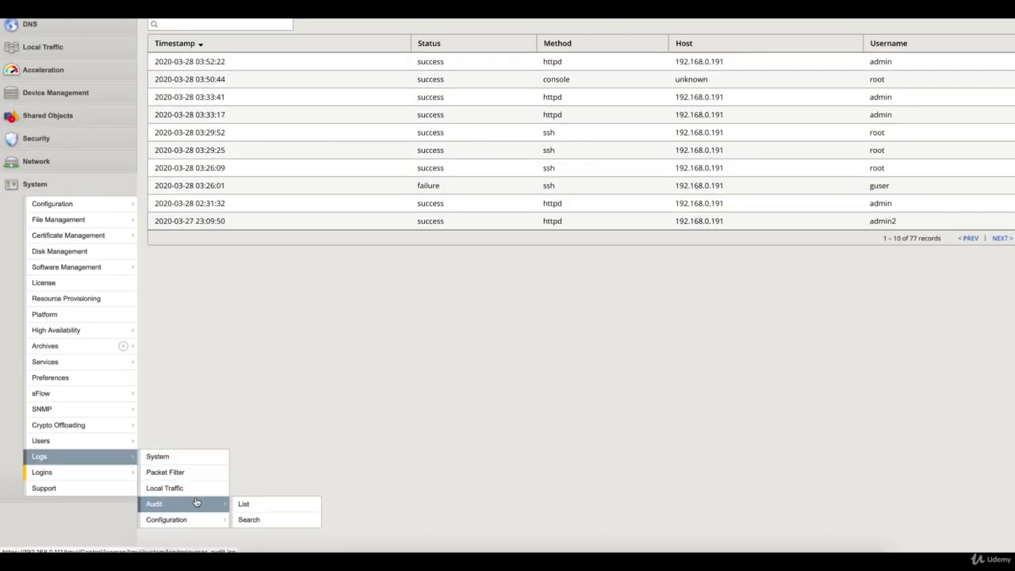
click(256, 505)
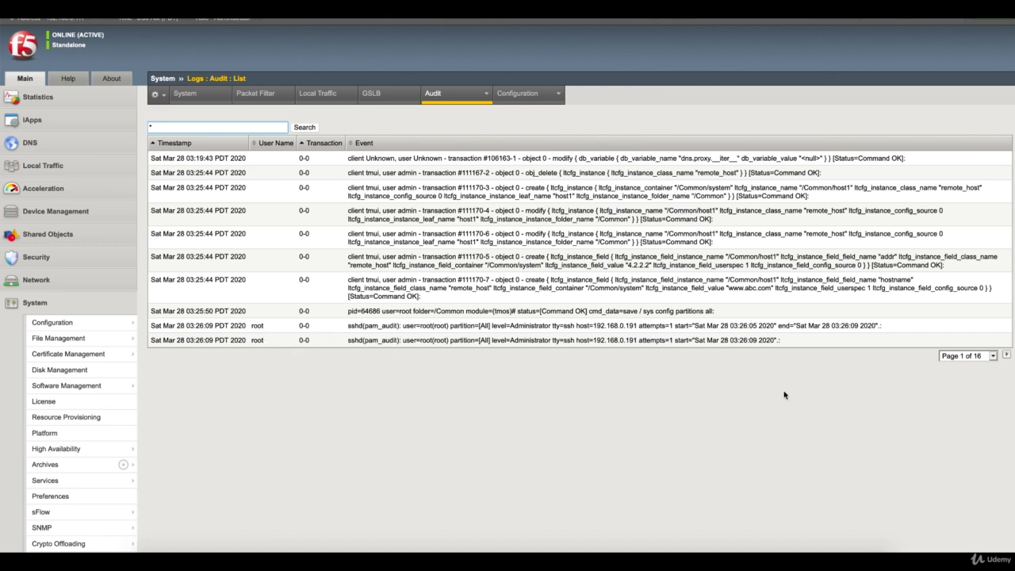
click(968, 356)
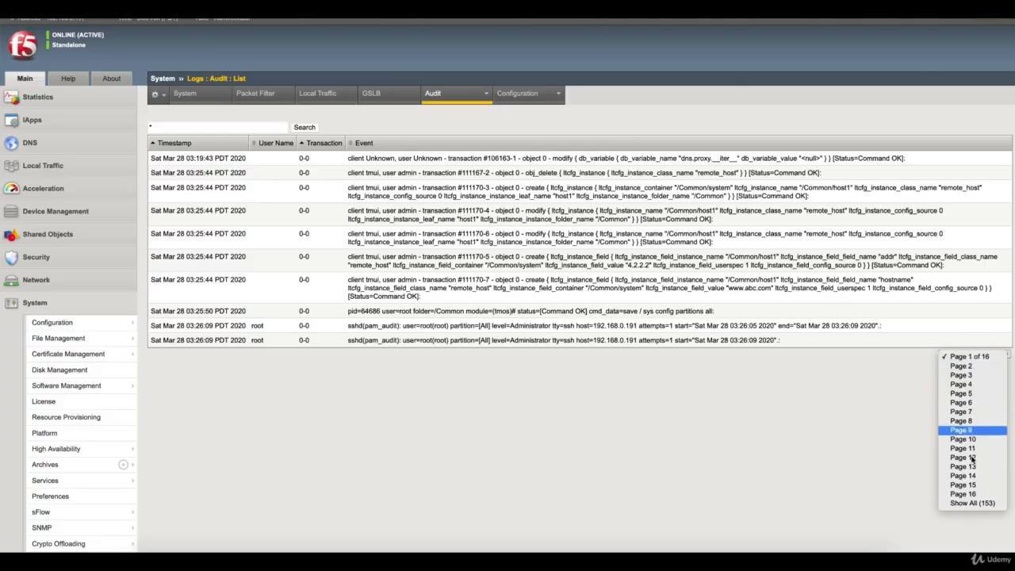
click(972, 503)
scroll(578, 311, down, 3)
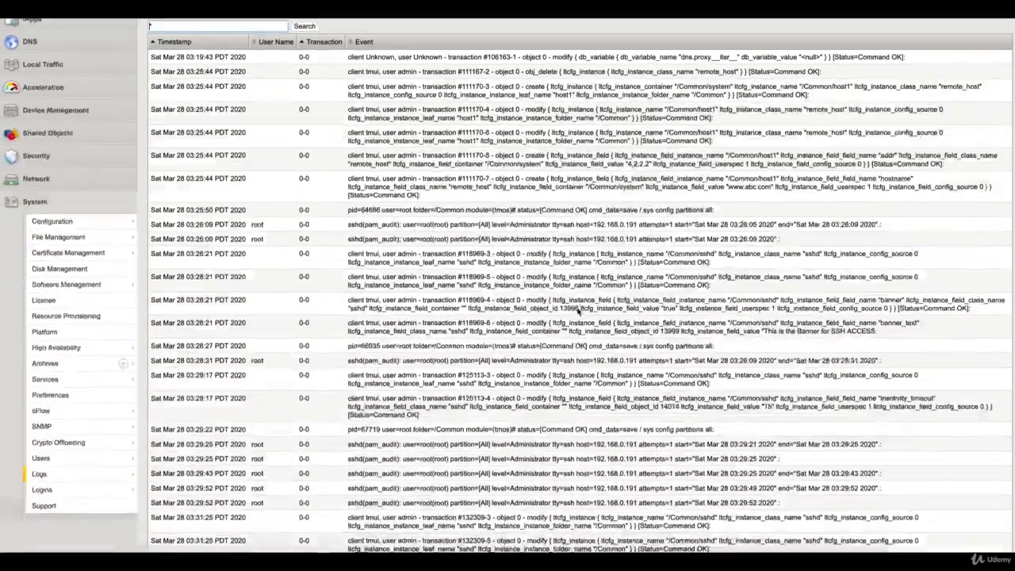
scroll(578, 311, down, 20)
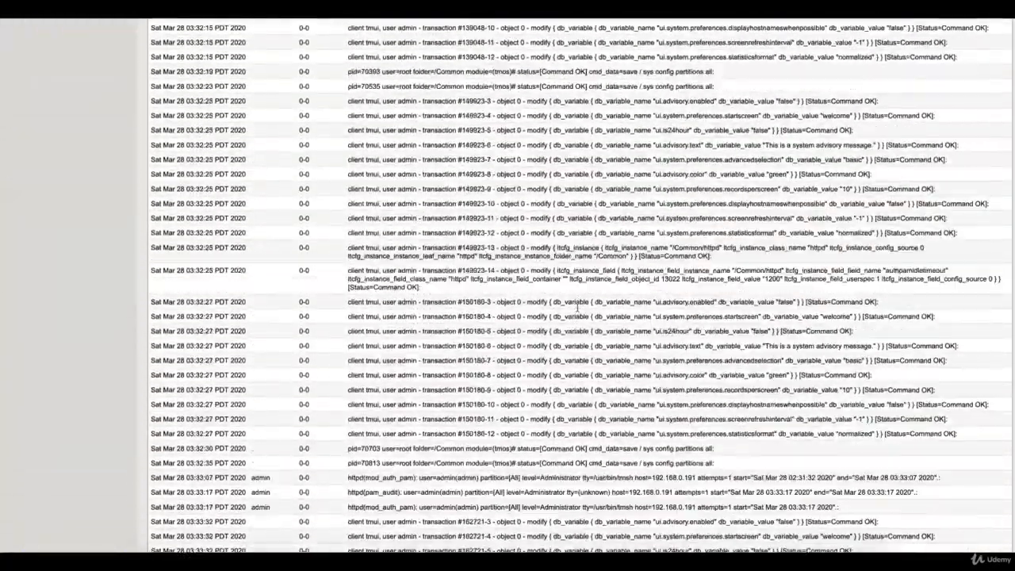
scroll(577, 308, up, 20)
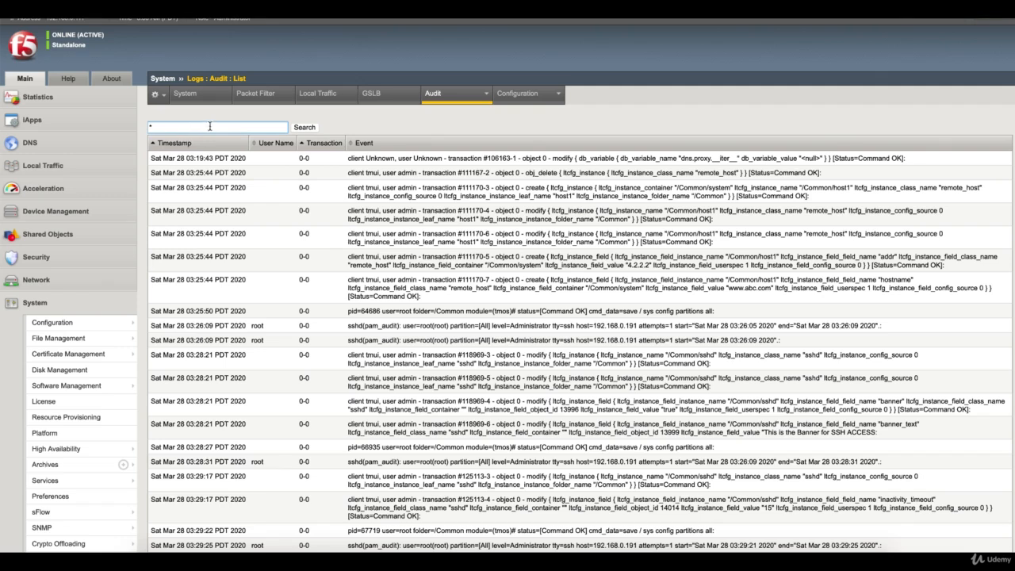